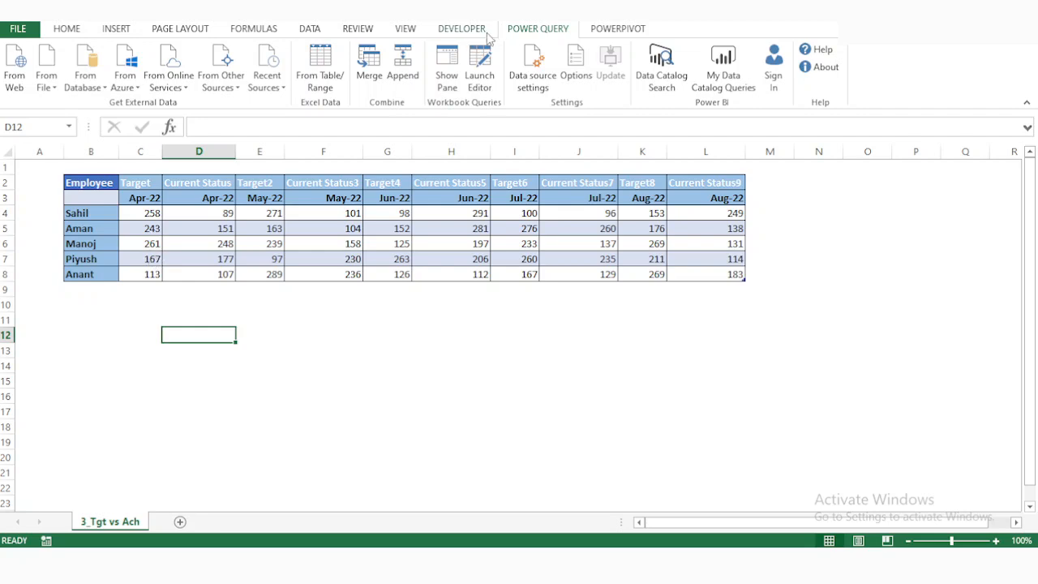
click(46, 85)
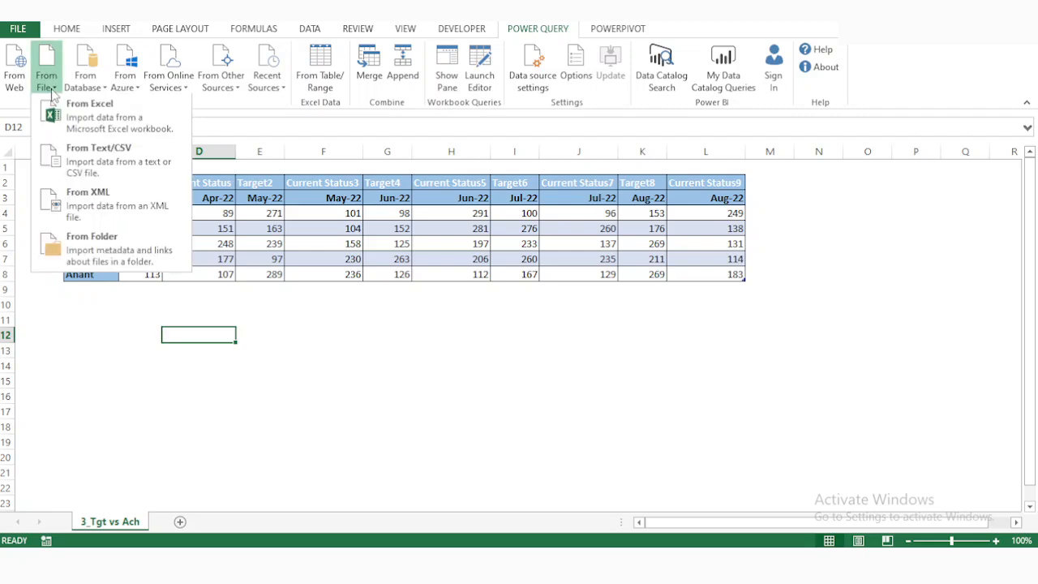
click(77, 126)
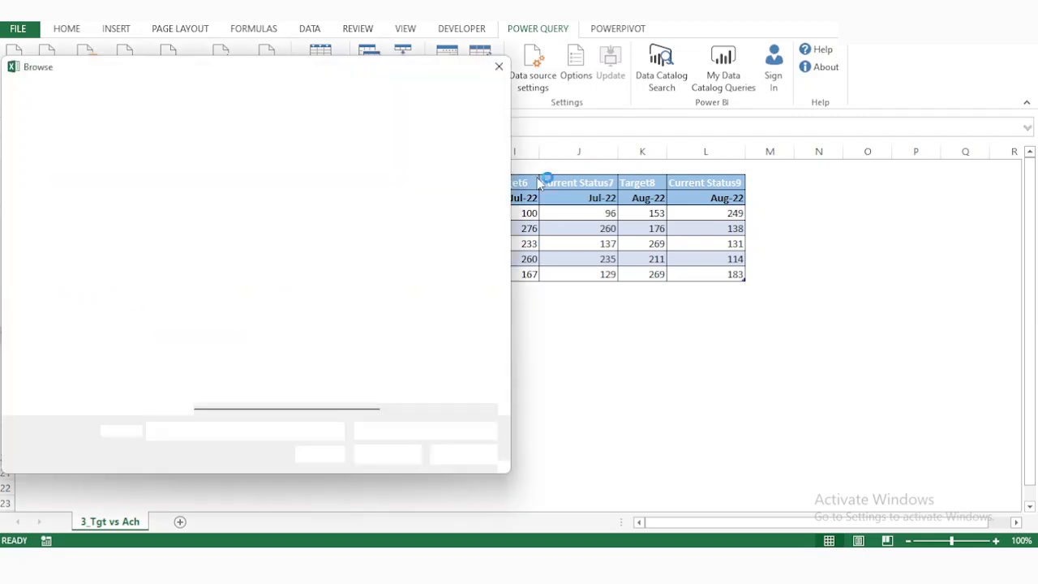
click(499, 67)
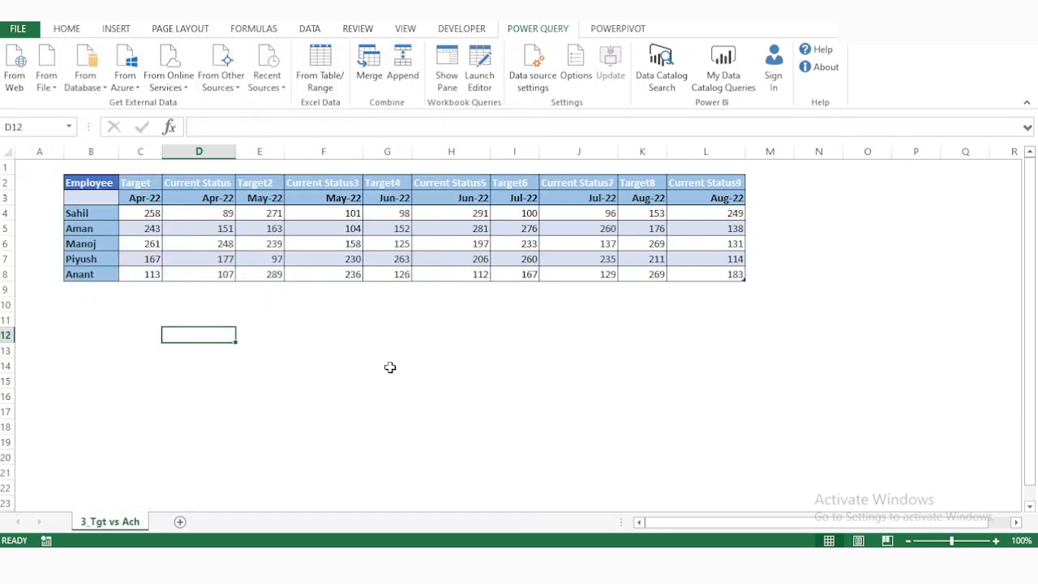
click(390, 367)
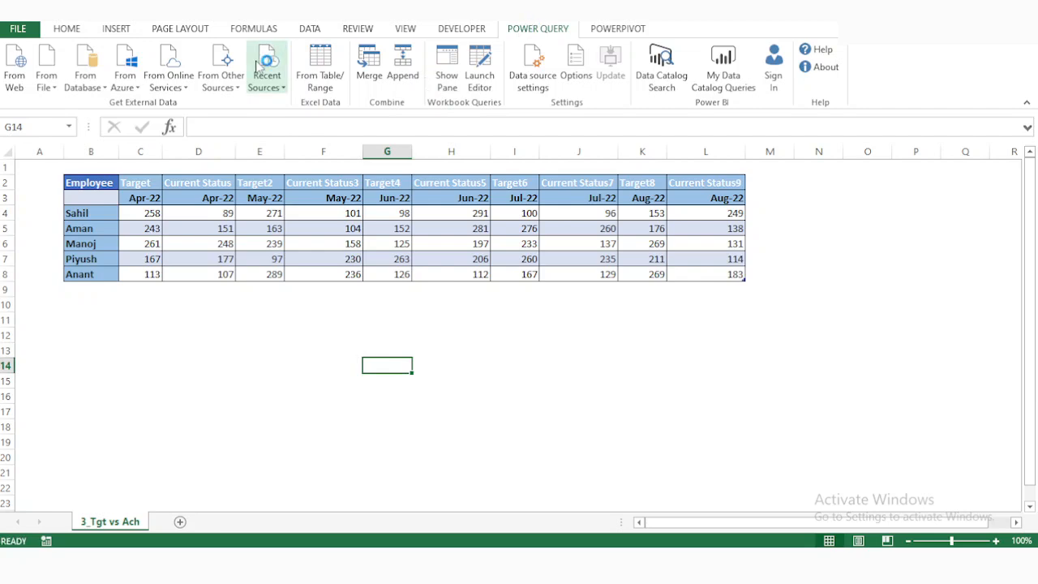
Choose the workbook Target and Acheived status from the Excel folder in Videos as the Power Query source
click(46, 80)
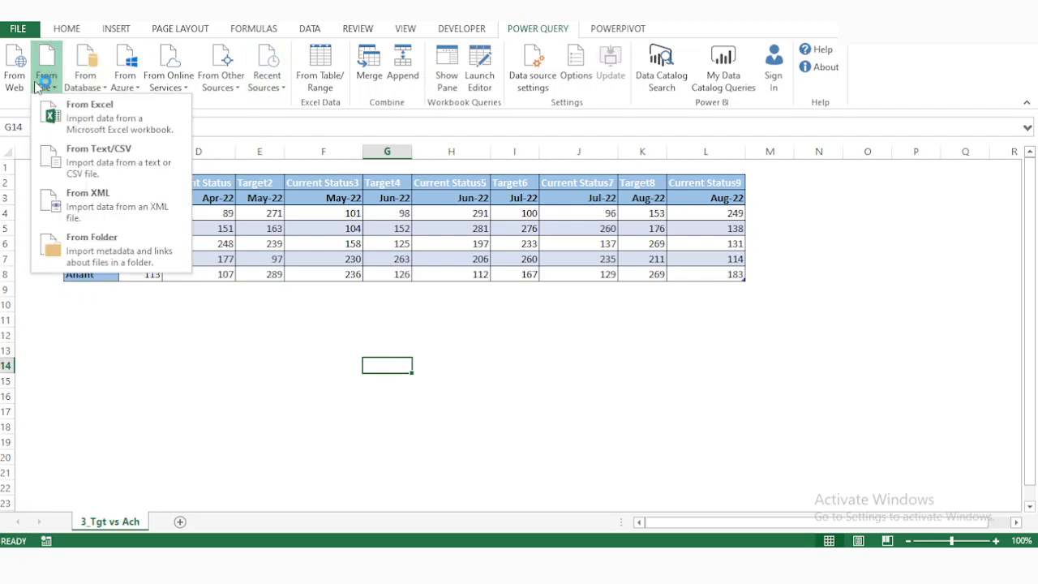
click(96, 130)
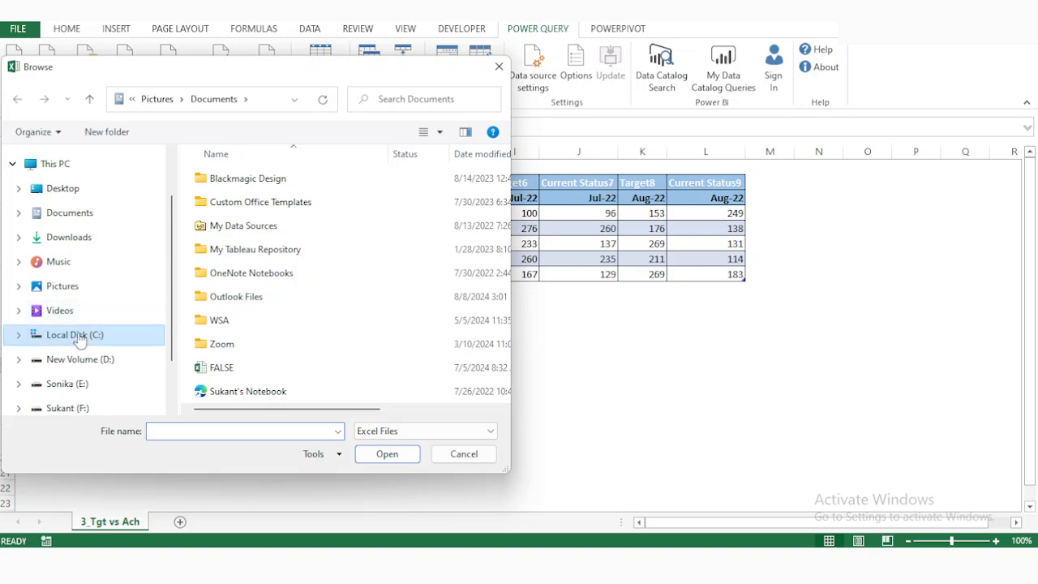
click(59, 314)
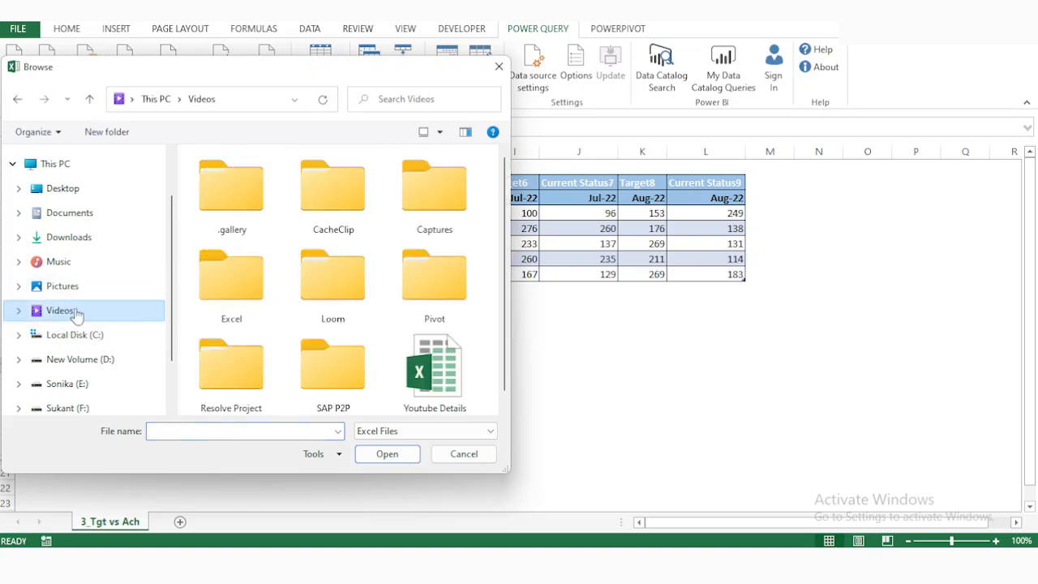
double_click(218, 311)
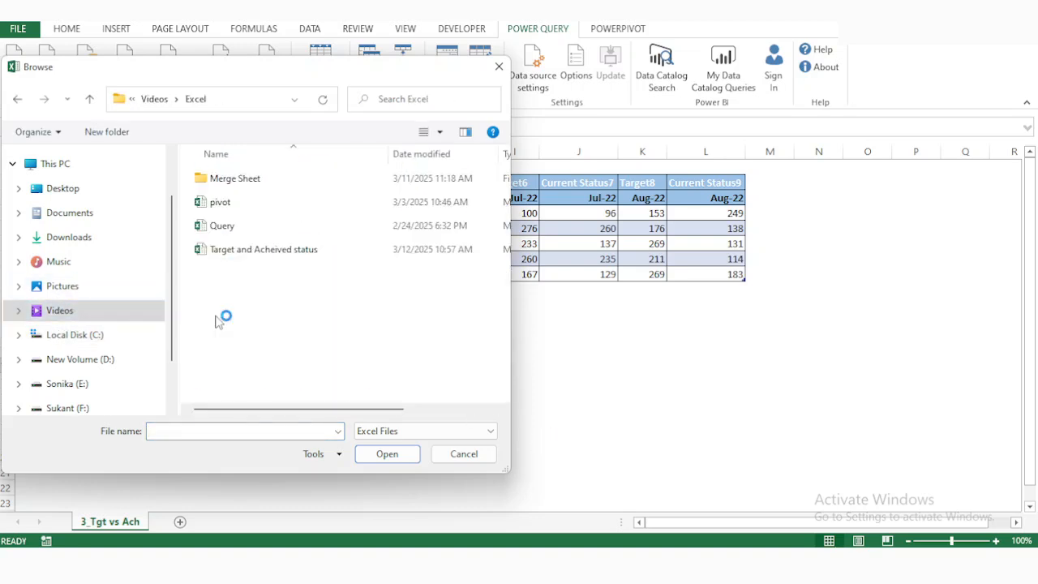
double_click(255, 259)
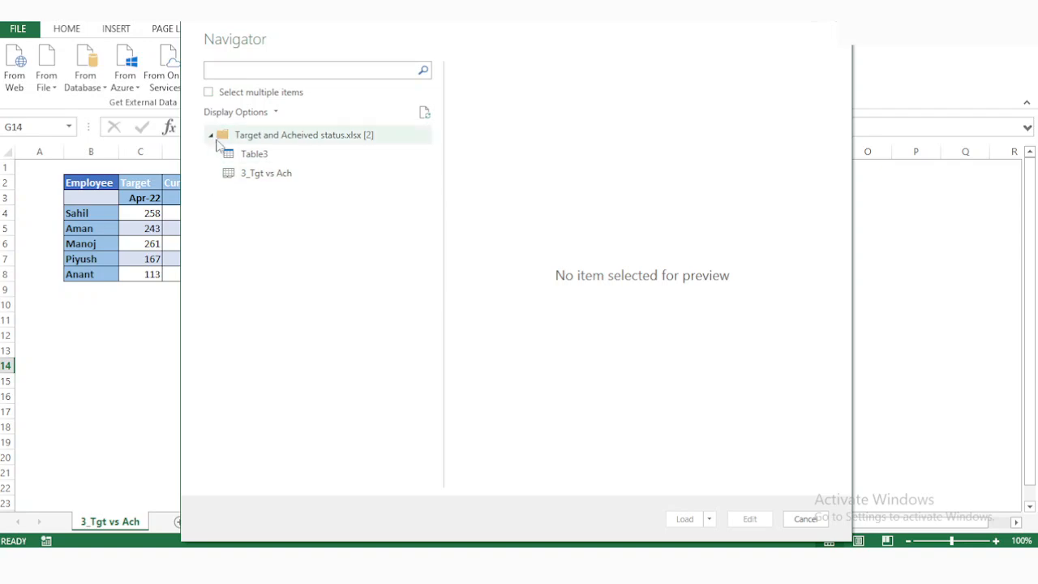
Load the 3_Tgt vs Ach sheet into the Query Editor for editing and show the list of queries
click(270, 174)
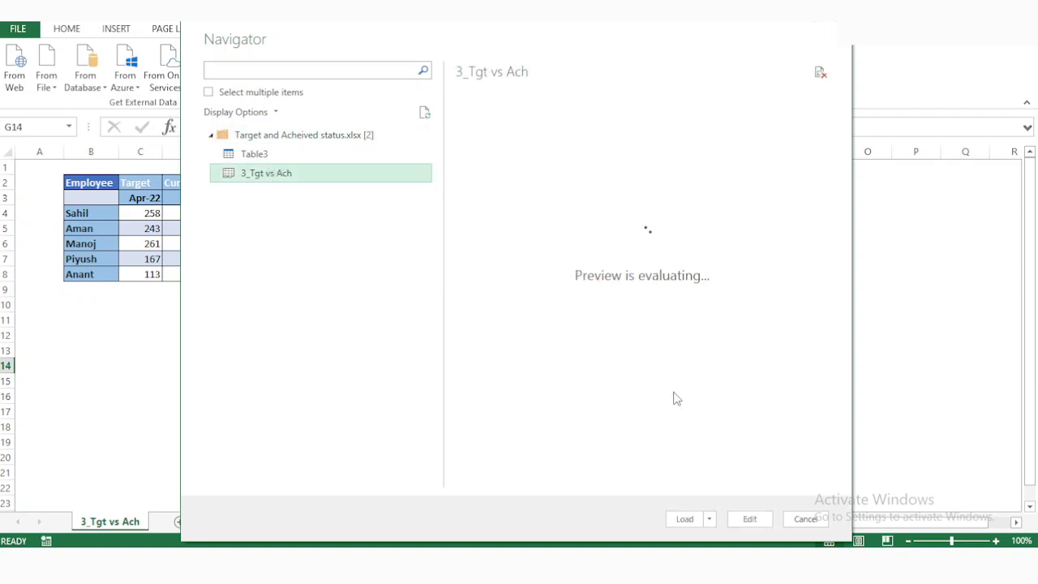
click(752, 520)
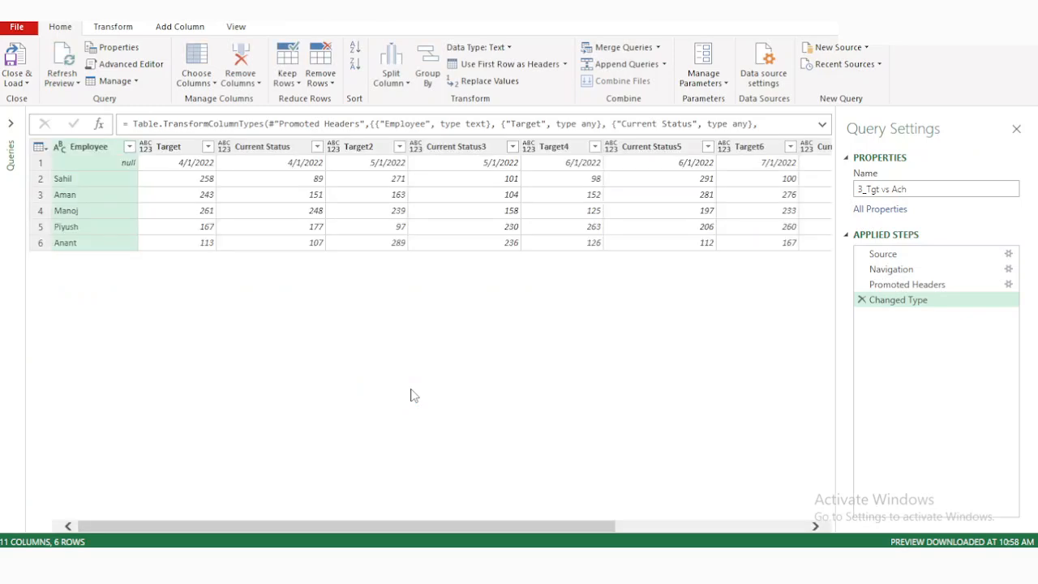
click(12, 124)
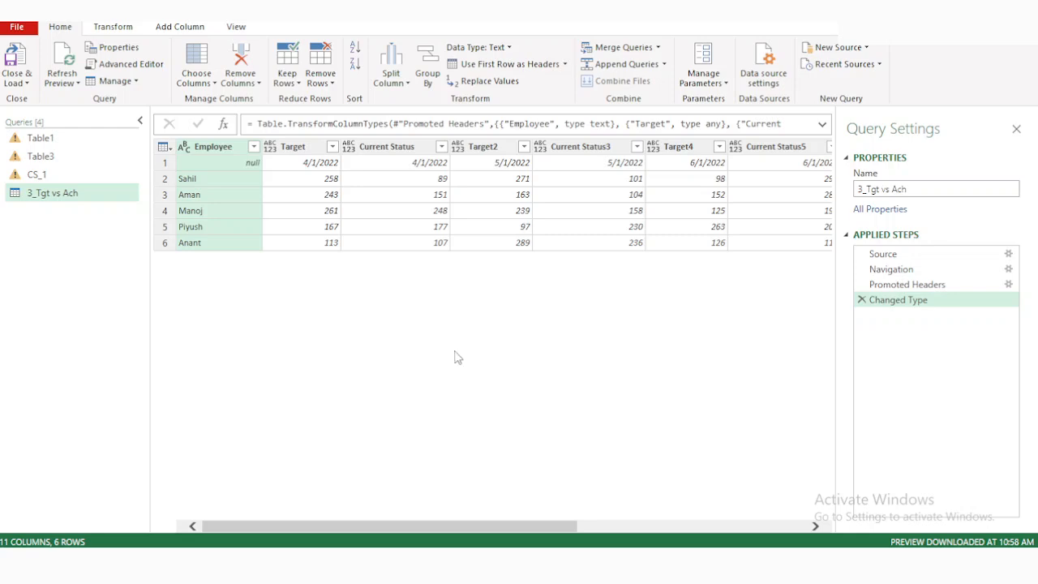
scroll(457, 356, right, 5)
scroll(456, 357, left, 5)
Try transposing the 3_Tgt vs Ach table with its headers still promoted, and remove that applied step
click(118, 30)
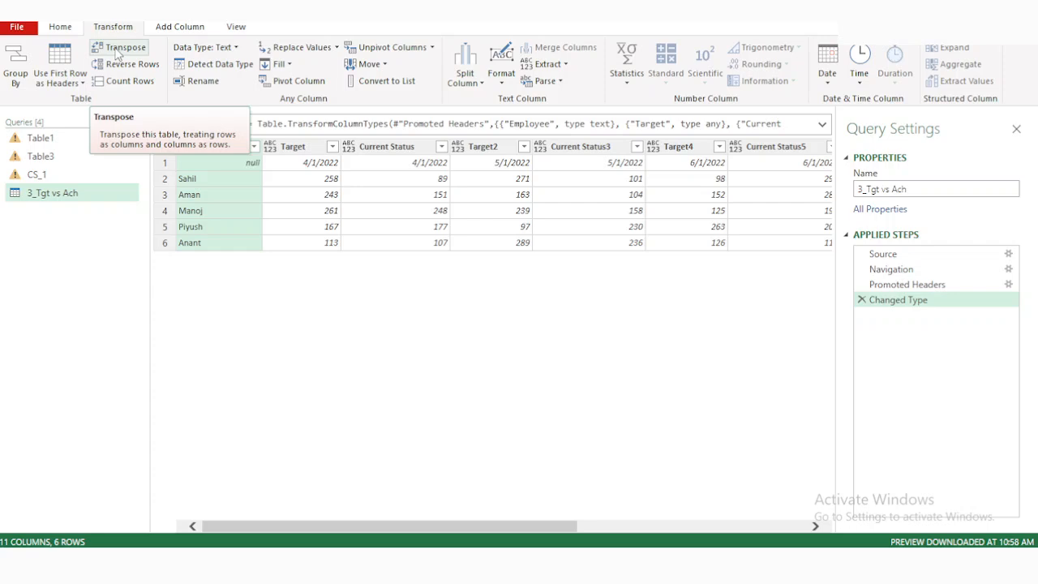
click(118, 50)
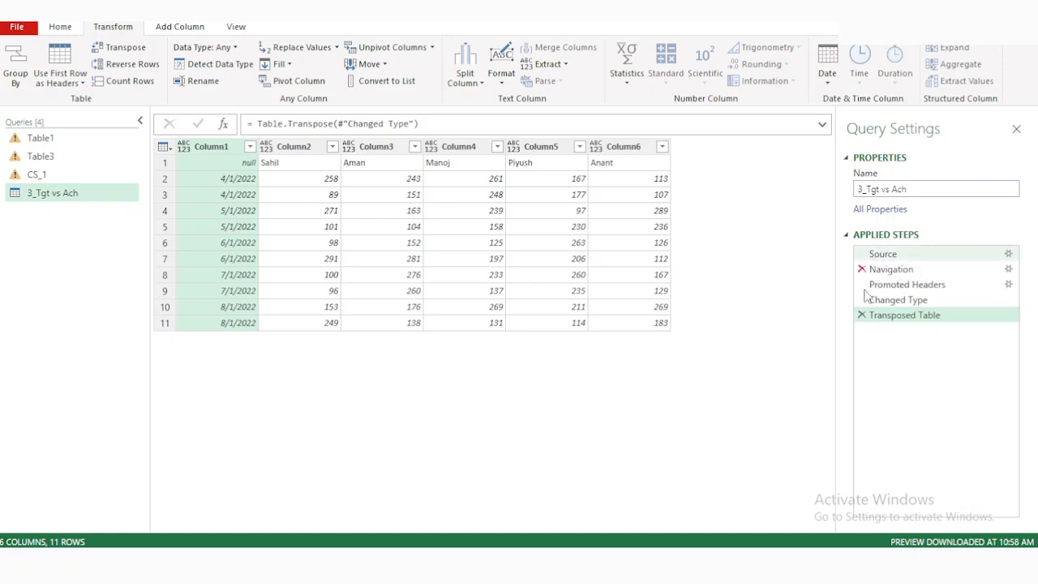
click(862, 315)
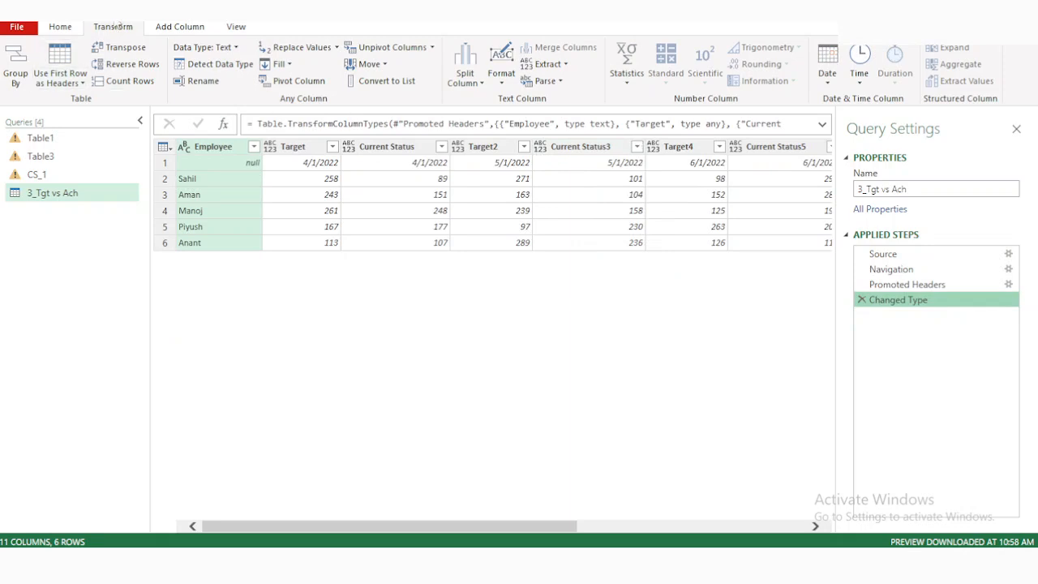
Demote the column headers to the first row and transpose the table
click(58, 82)
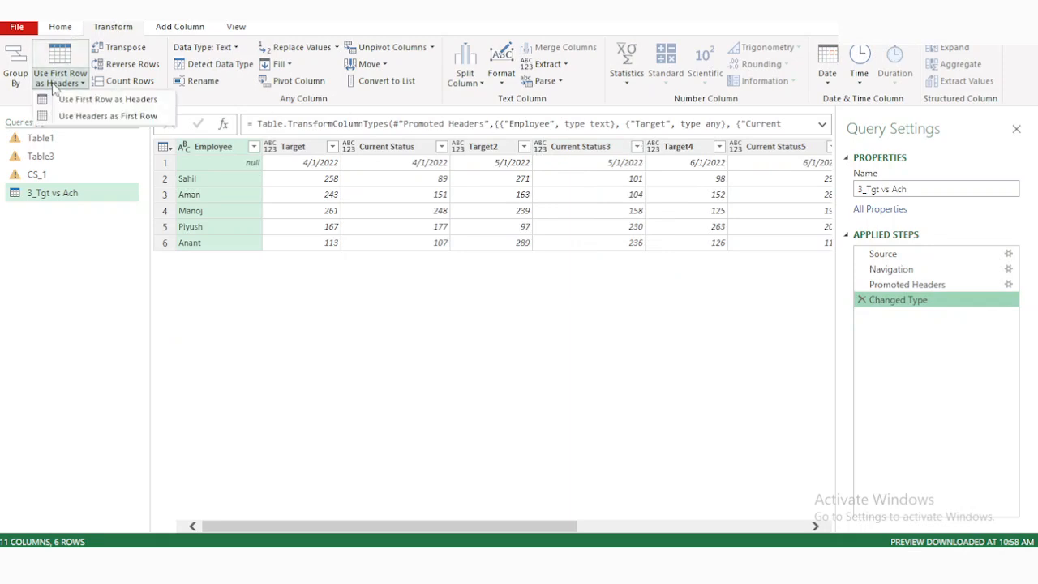
click(101, 120)
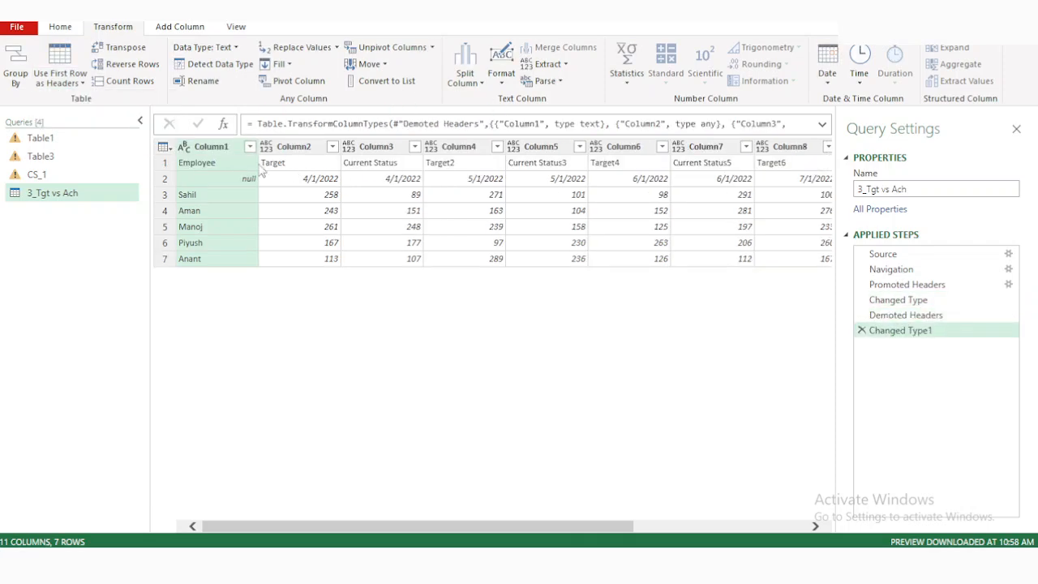
click(119, 47)
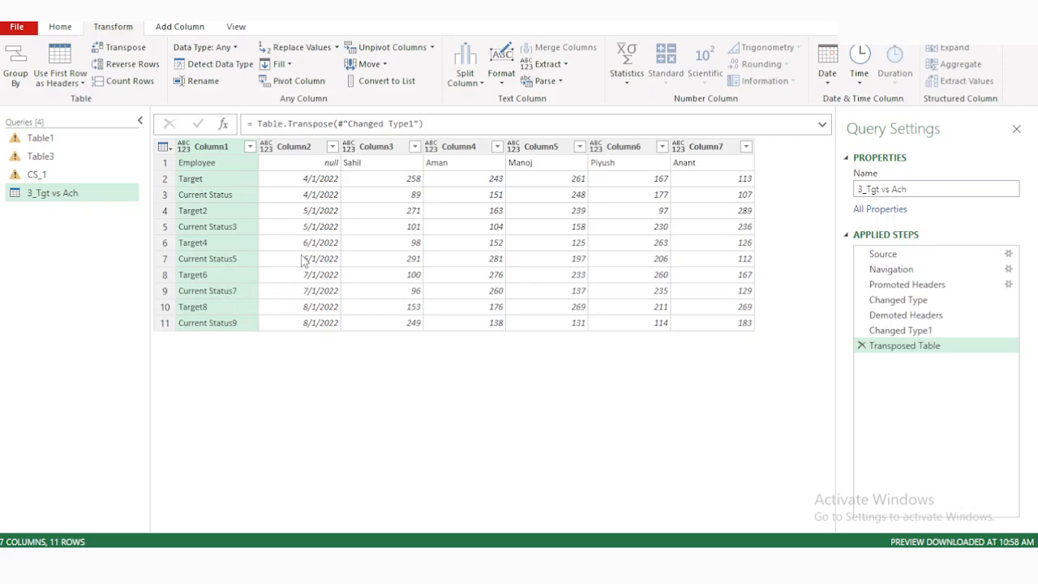
ctrl+click(293, 149)
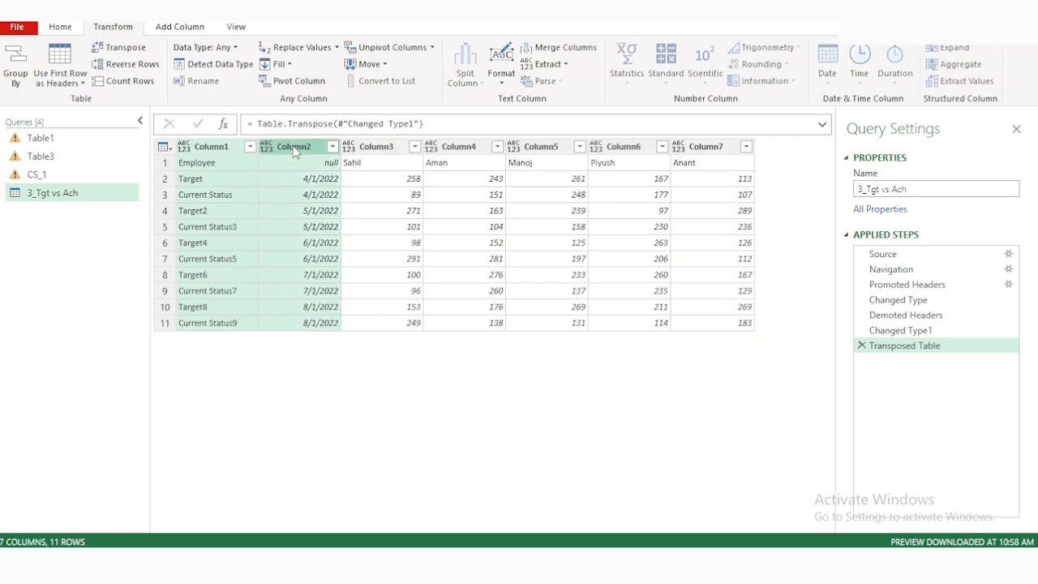
click(202, 160)
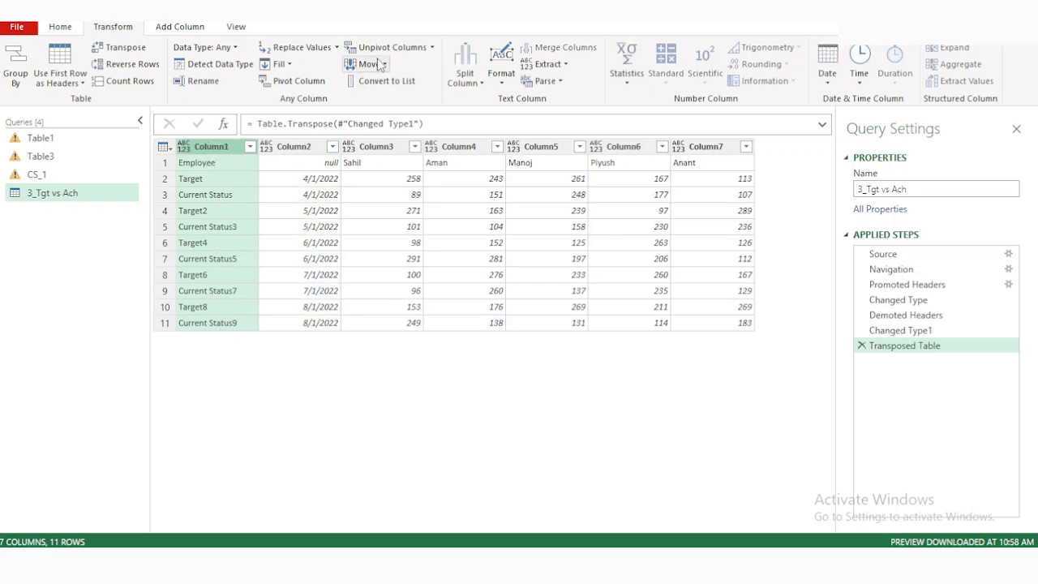
click(309, 52)
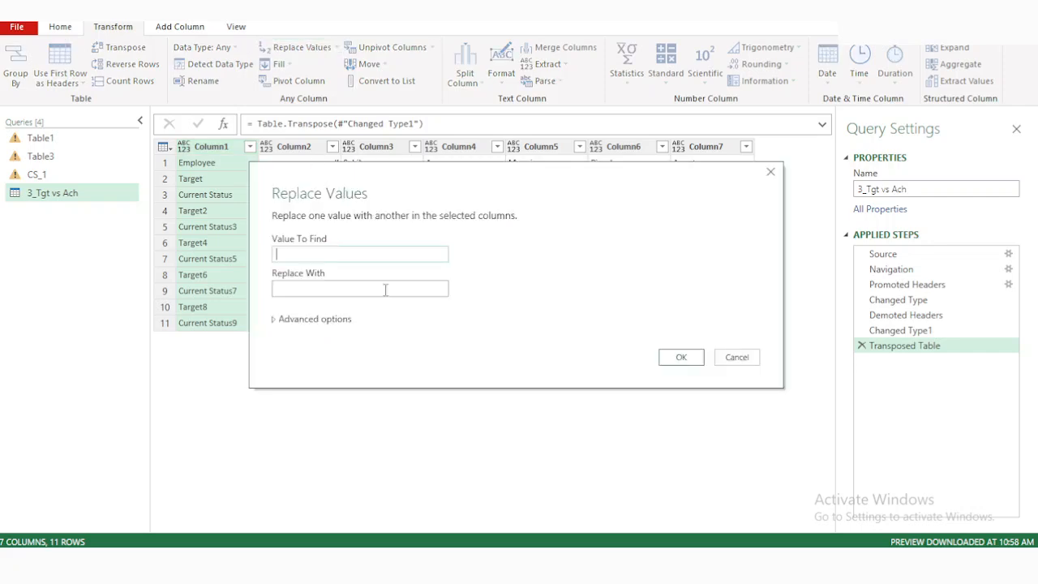
click(736, 358)
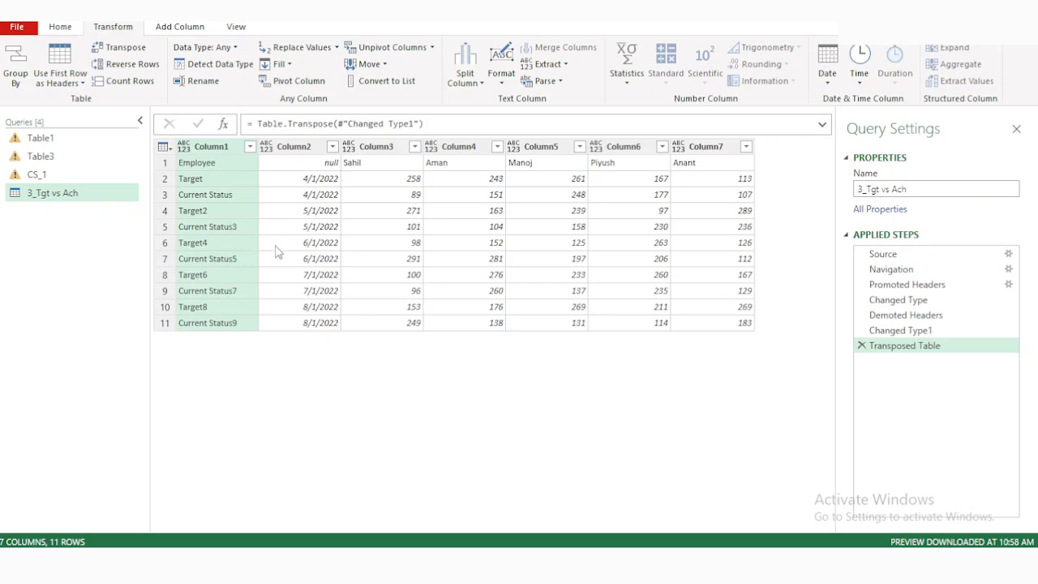
Merge Column1 and Column2 into one column using a custom "-" separator
ctrl+click(283, 154)
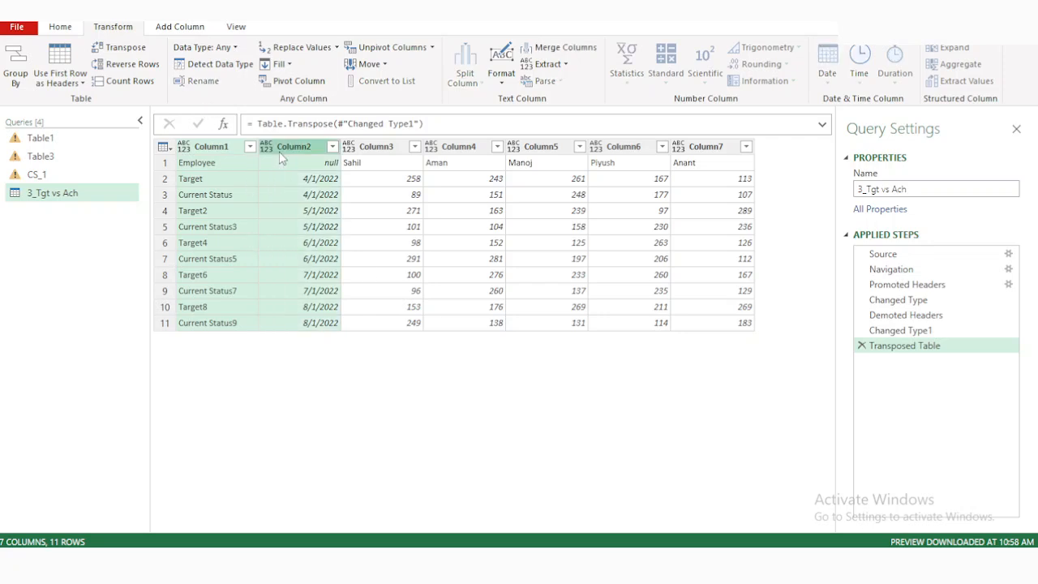
click(532, 54)
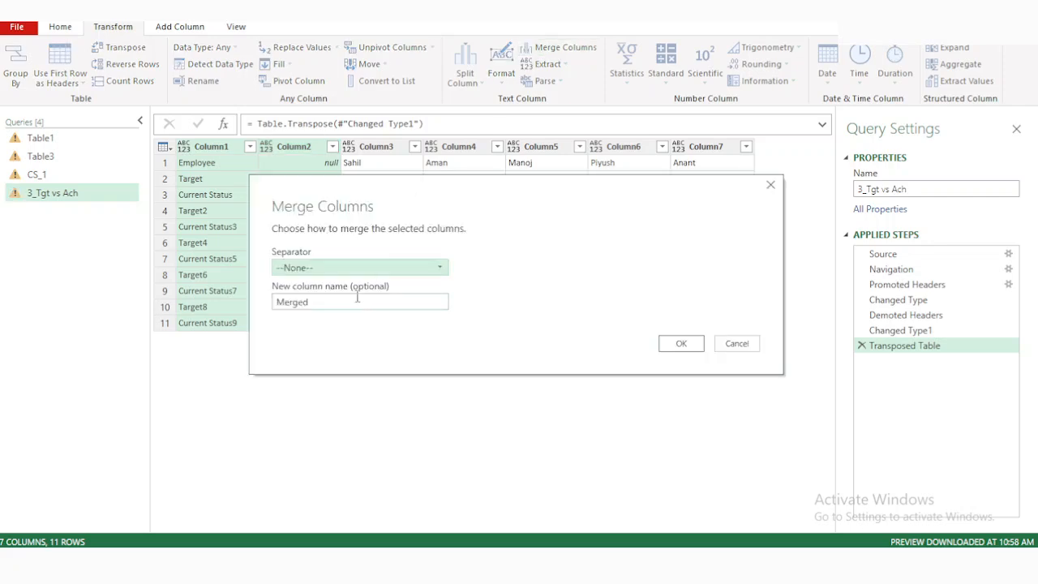
click(350, 265)
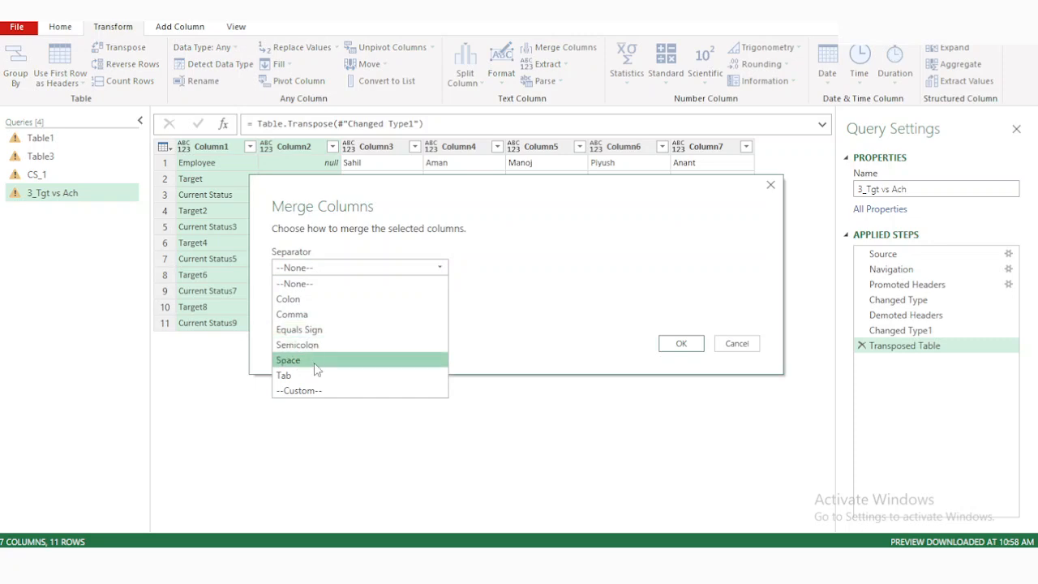
click(307, 405)
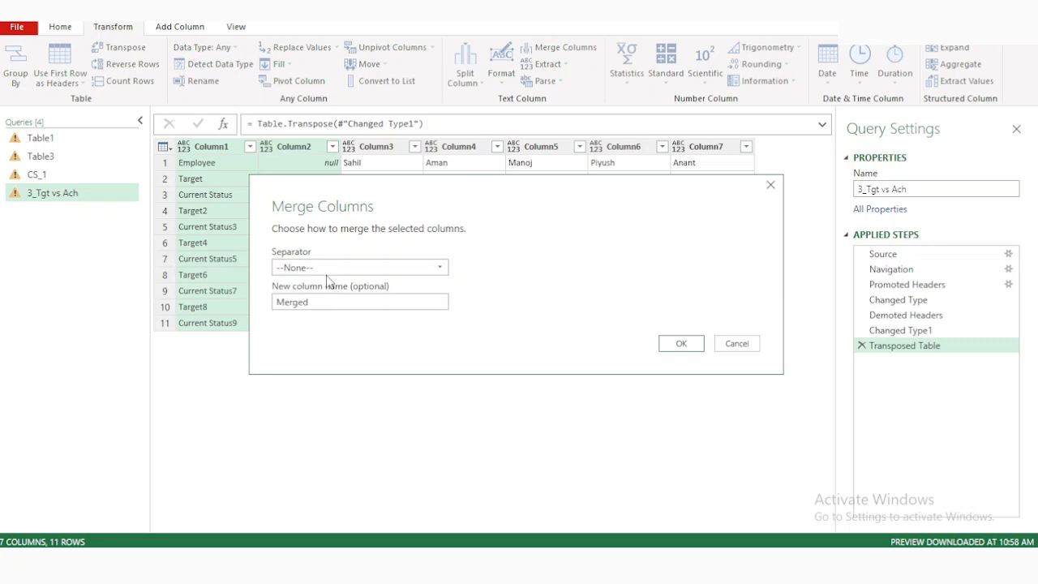
click(323, 271)
click(300, 393)
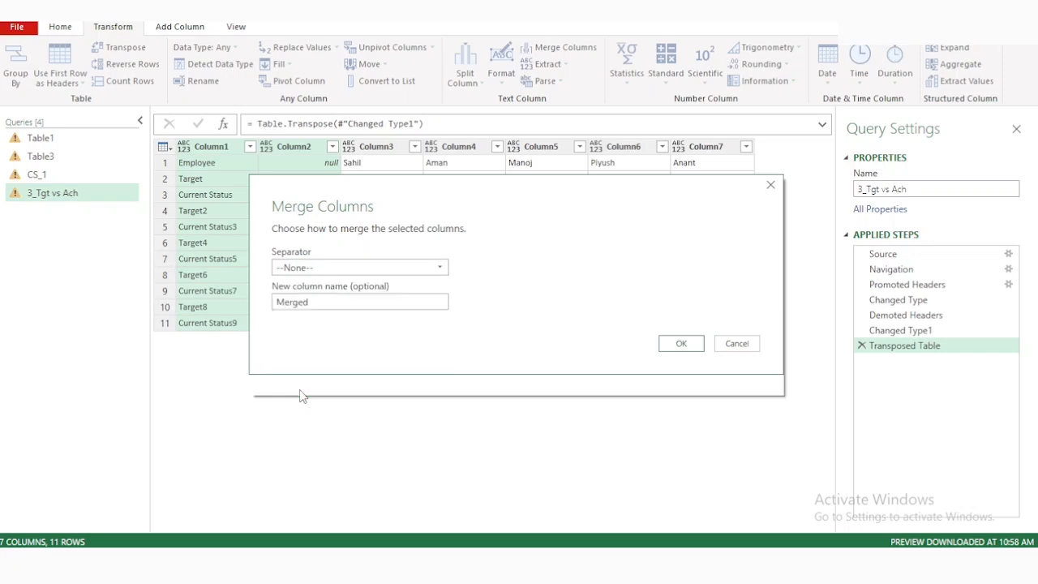
click(305, 288)
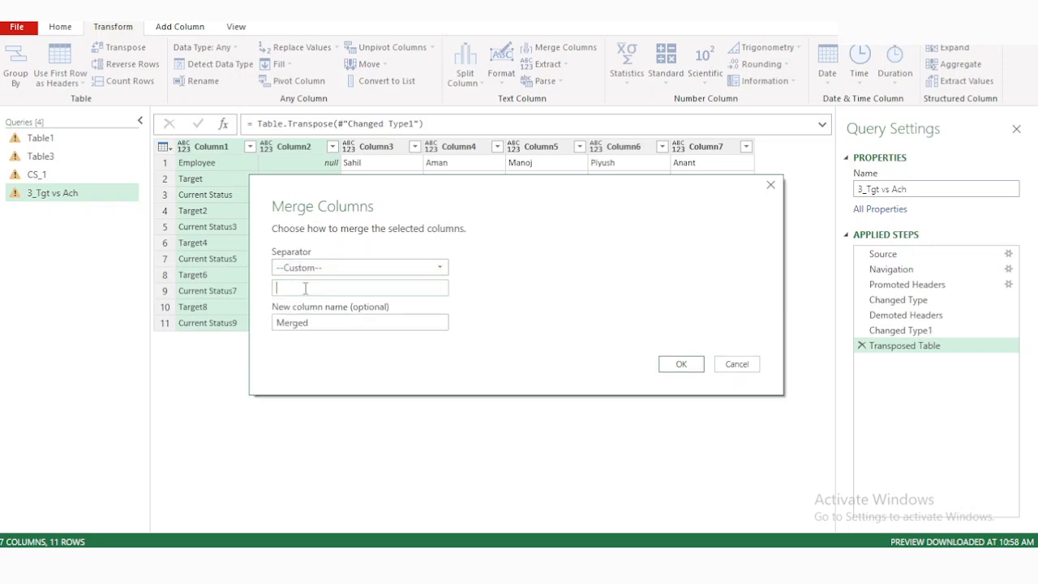
text(-)
click(681, 363)
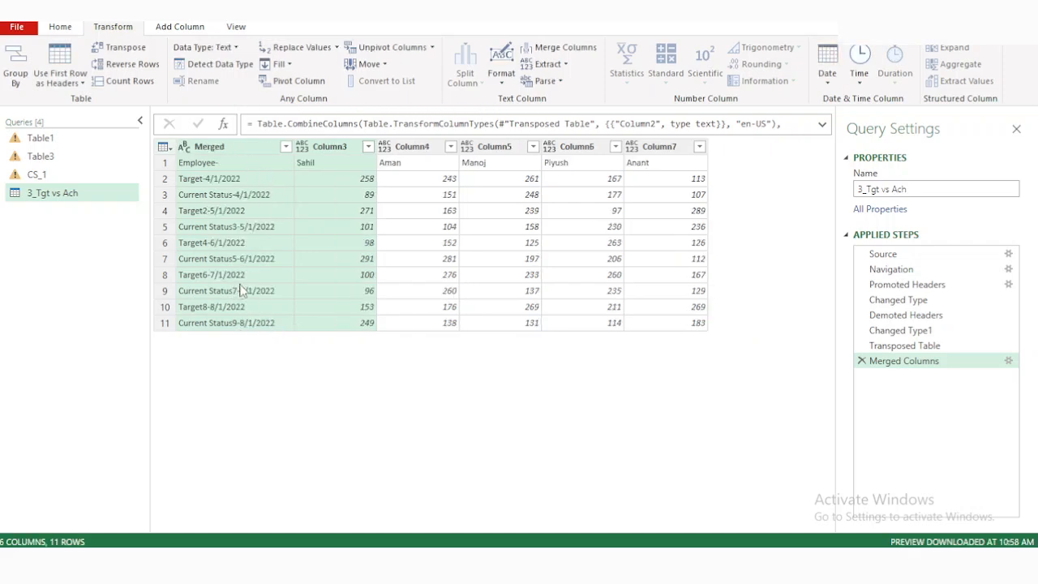
Try reversing the row order of the merged table, and remove that applied step
click(130, 64)
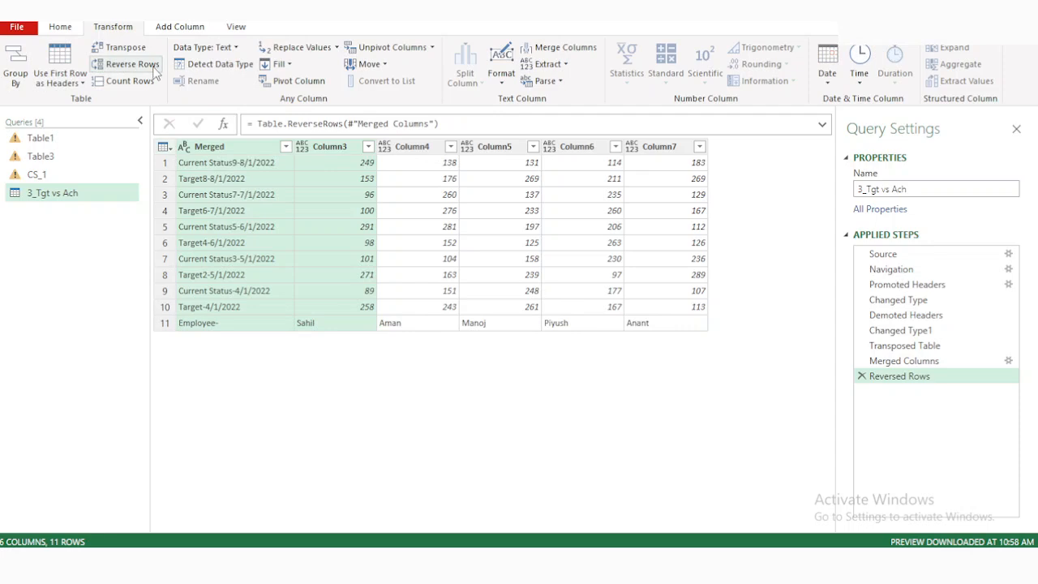
click(861, 377)
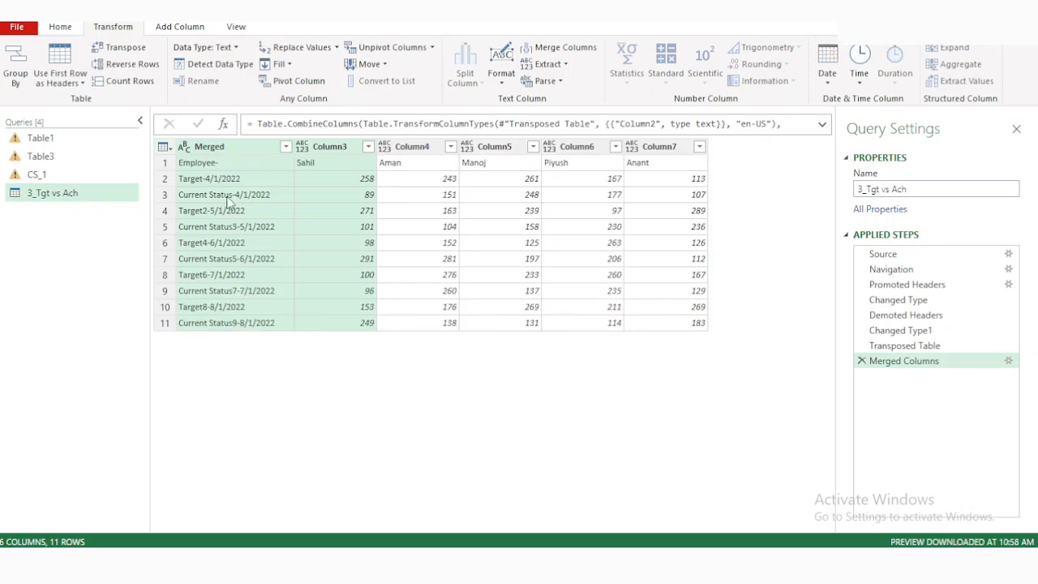
Transpose the merged table back and use its first row as headers
click(118, 47)
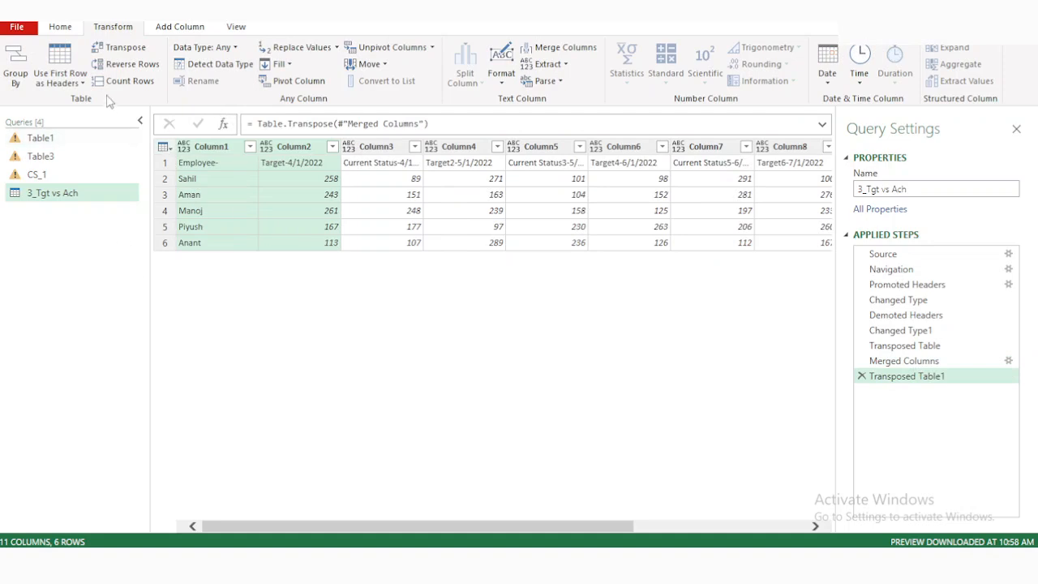
click(77, 81)
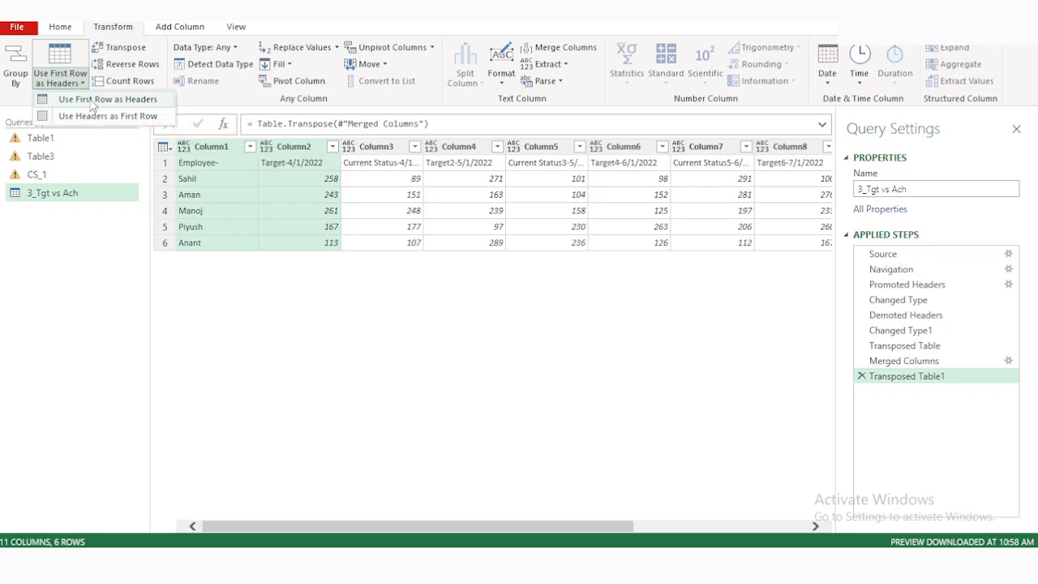
click(94, 100)
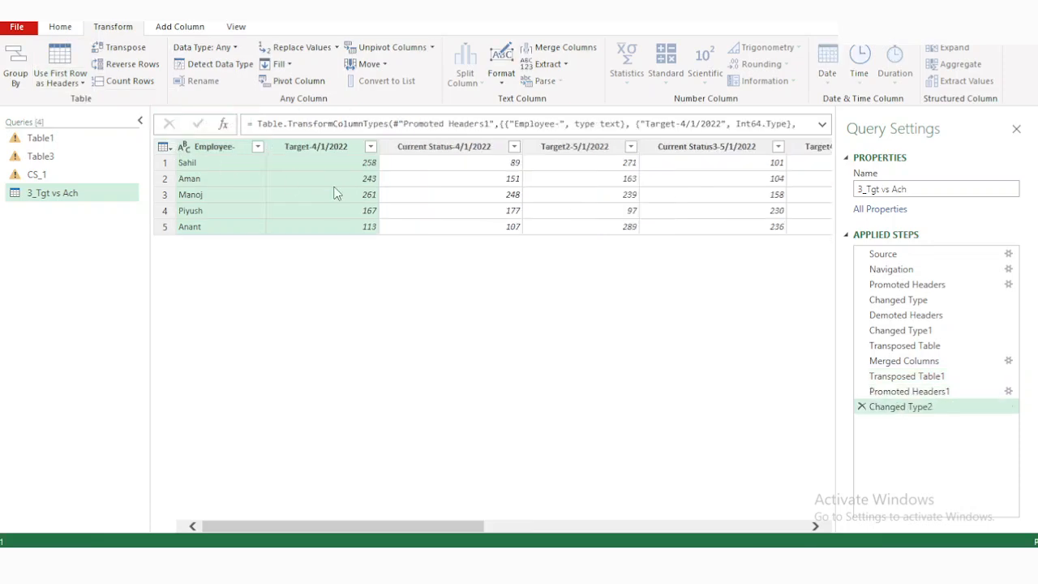
Try unpivoting the Employee- column, and remove that applied step
click(223, 152)
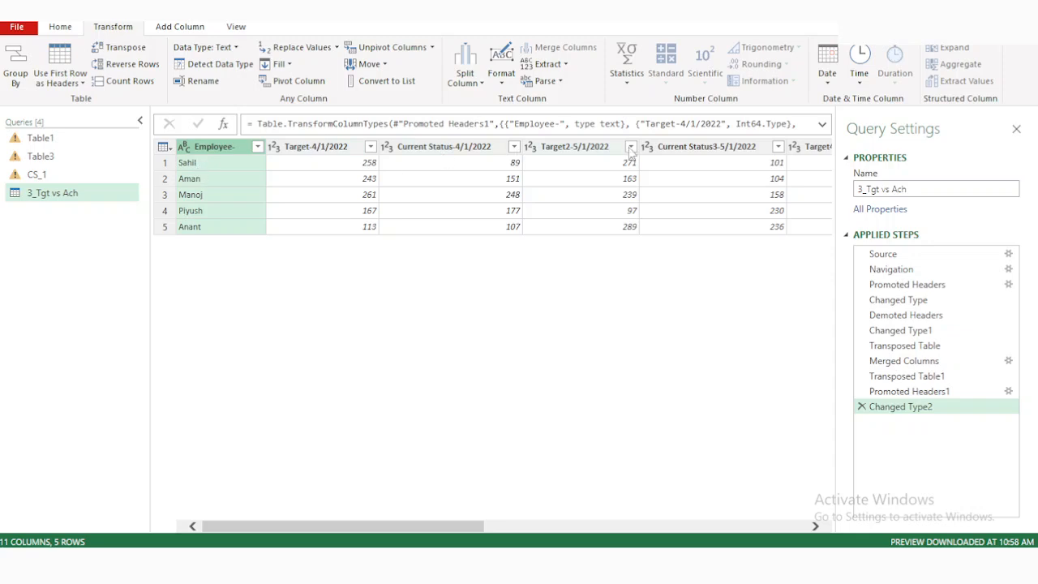
click(400, 53)
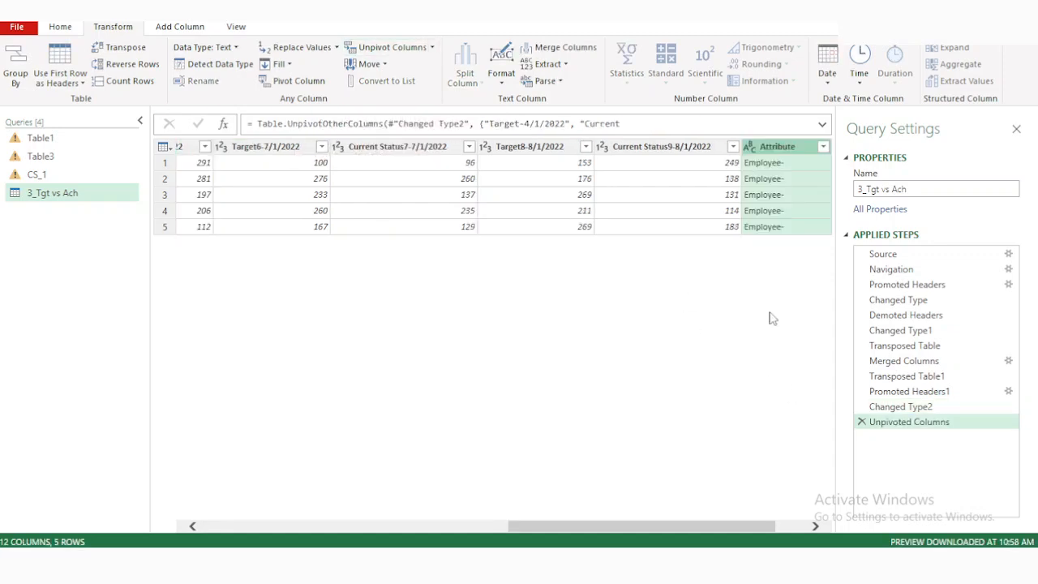
click(861, 422)
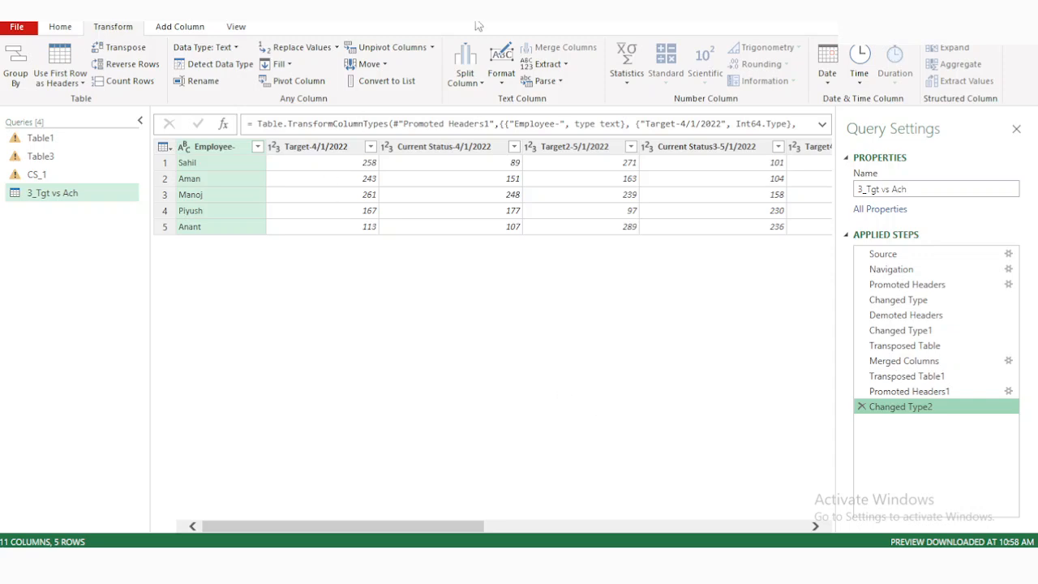
Unpivot all columns other than Employee-, and split the Attribute column at each occurrence of the custom "-" delimiter
click(432, 47)
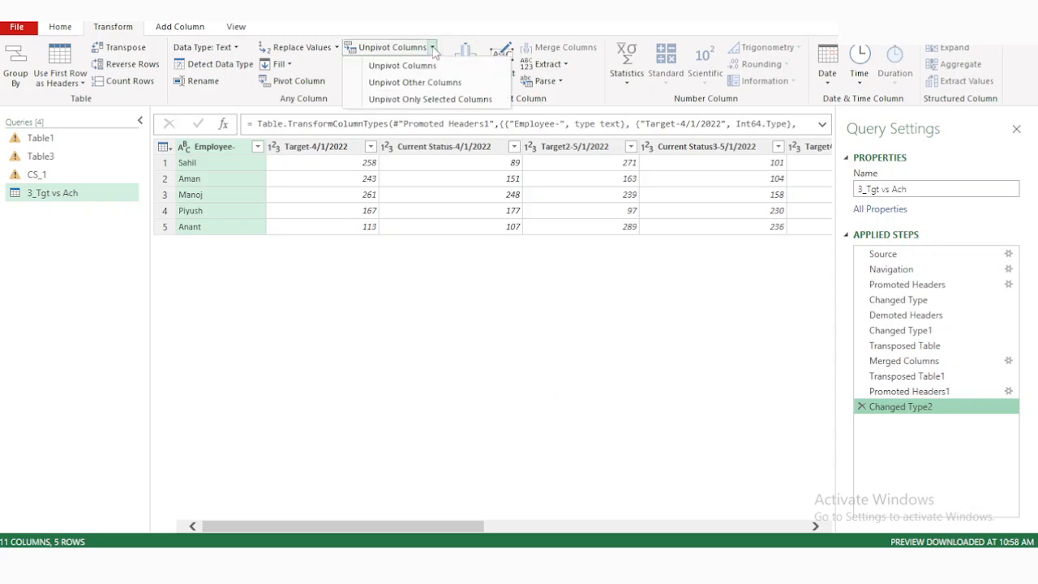
click(418, 82)
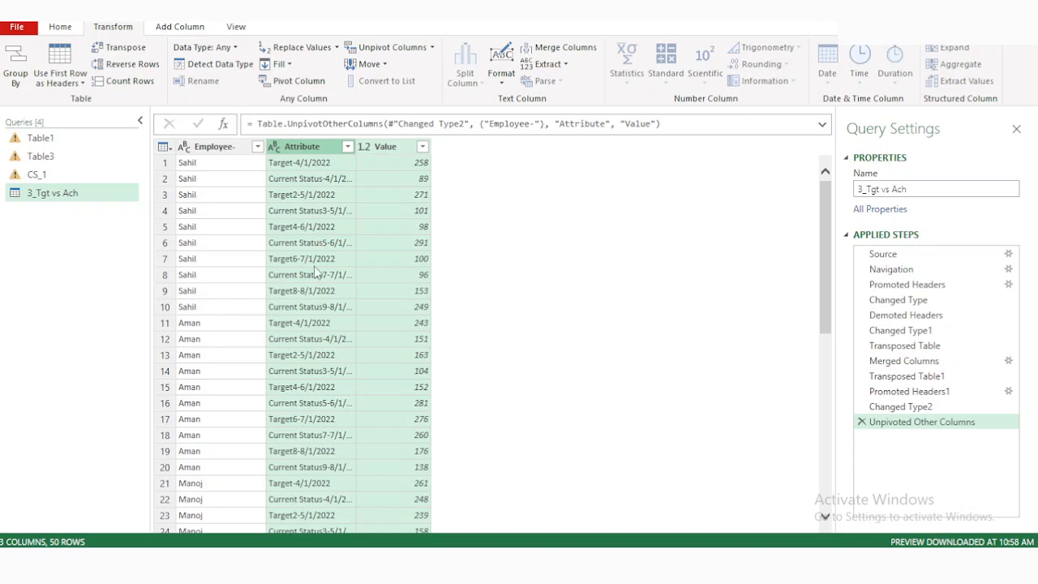
click(309, 149)
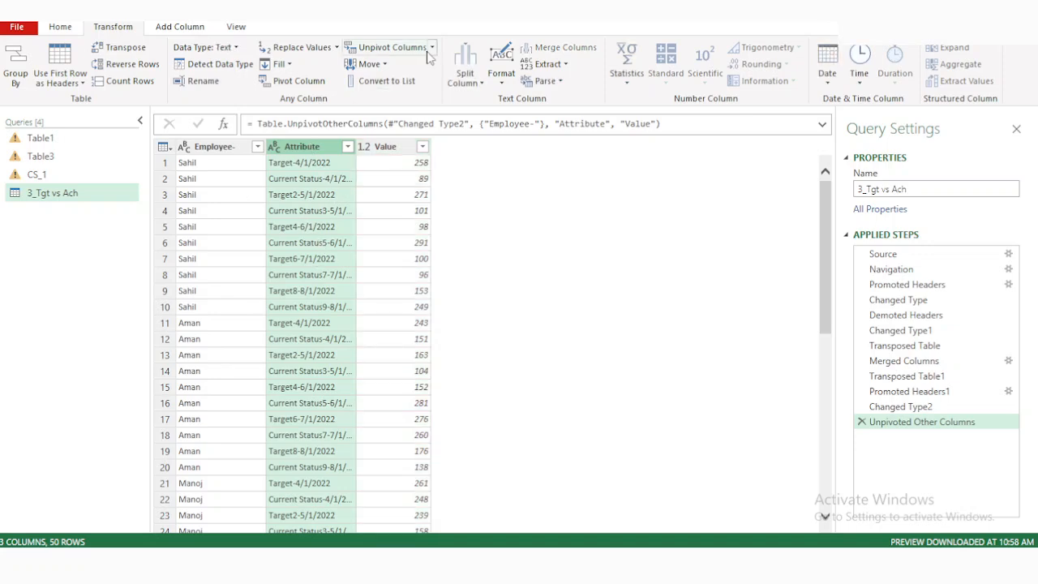
click(461, 81)
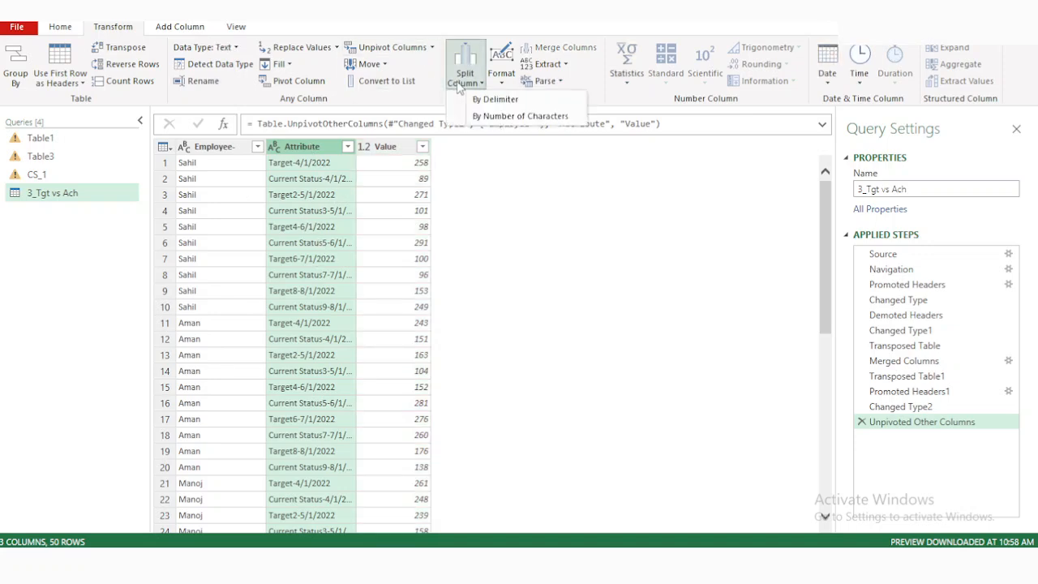
click(511, 103)
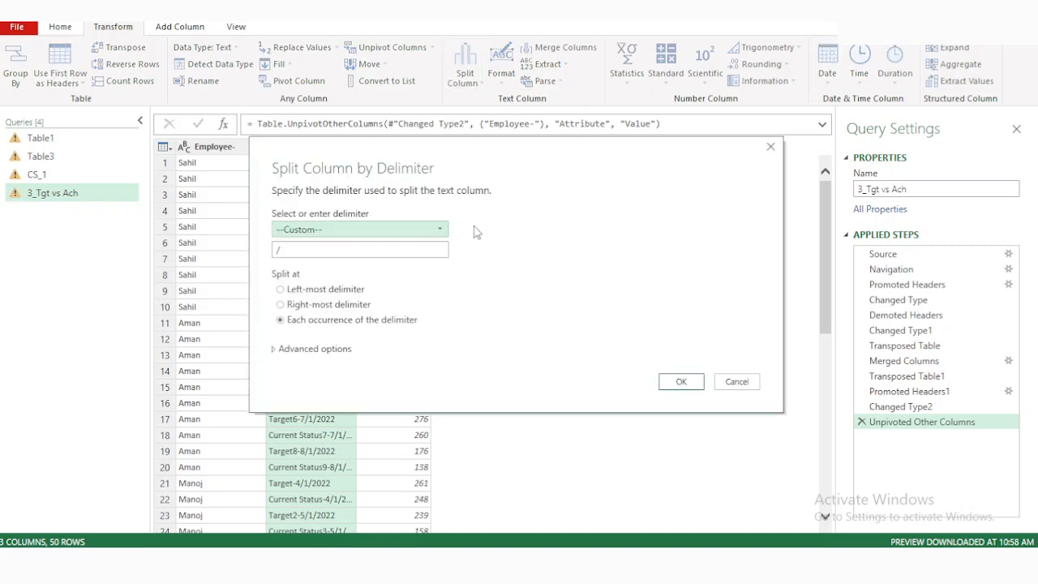
click(388, 249)
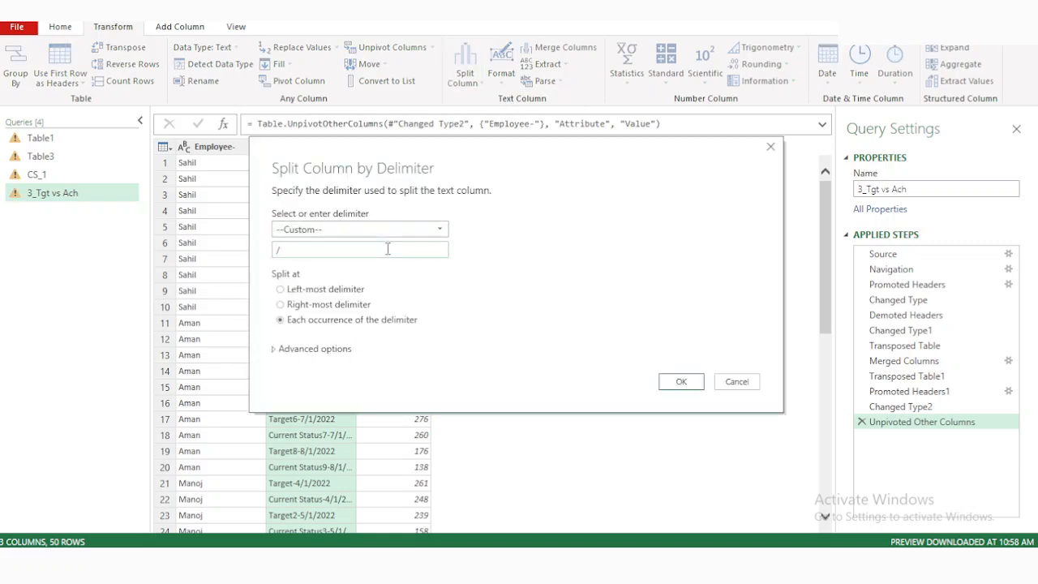
key(BackSpace)
text(-)
click(681, 382)
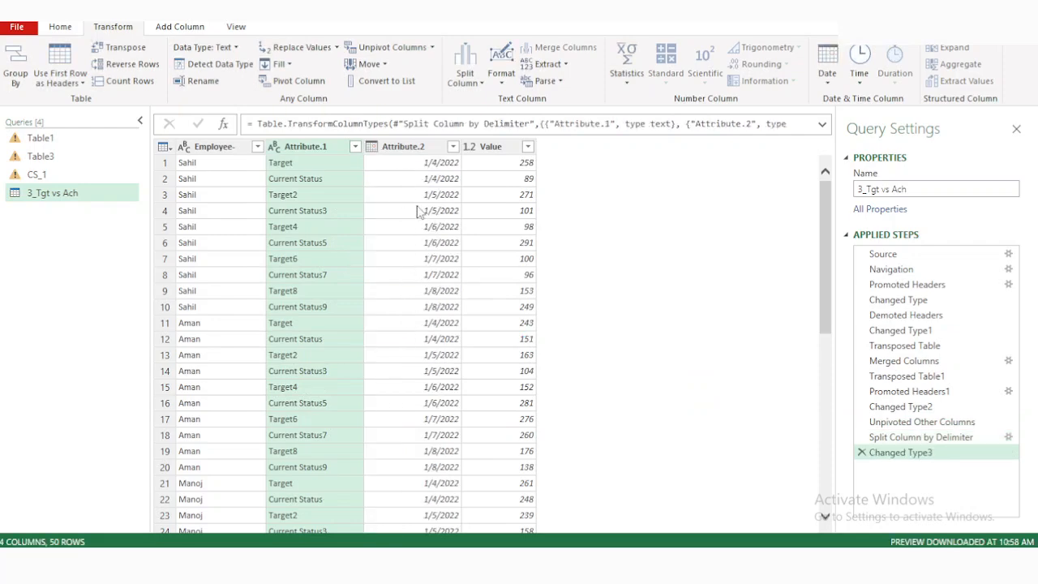
Rename the Employee- column to Employee
scroll(416, 302, down, 5)
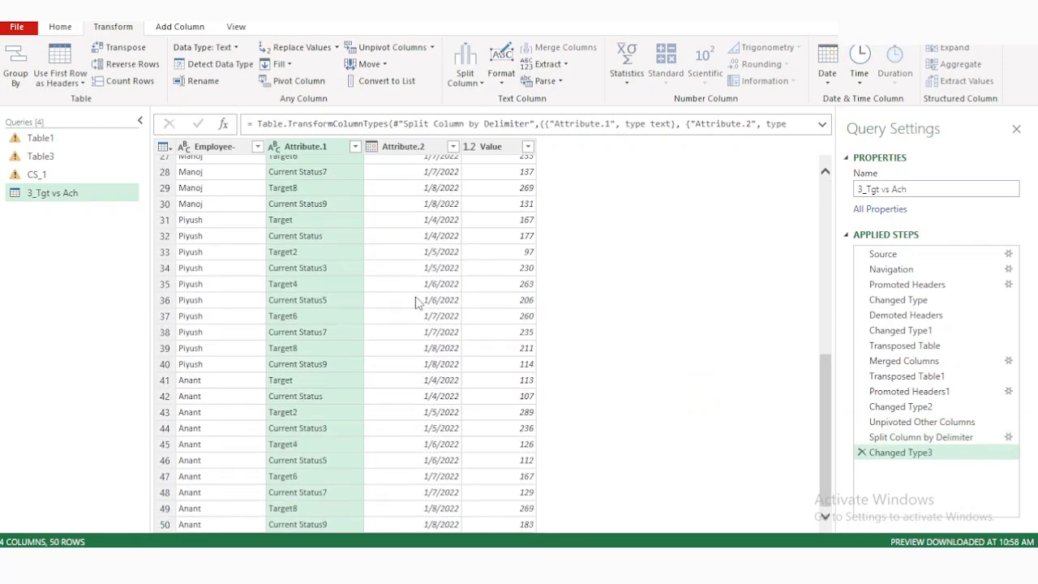
scroll(416, 302, up, 5)
scroll(416, 301, down, 4)
scroll(417, 301, up, 4)
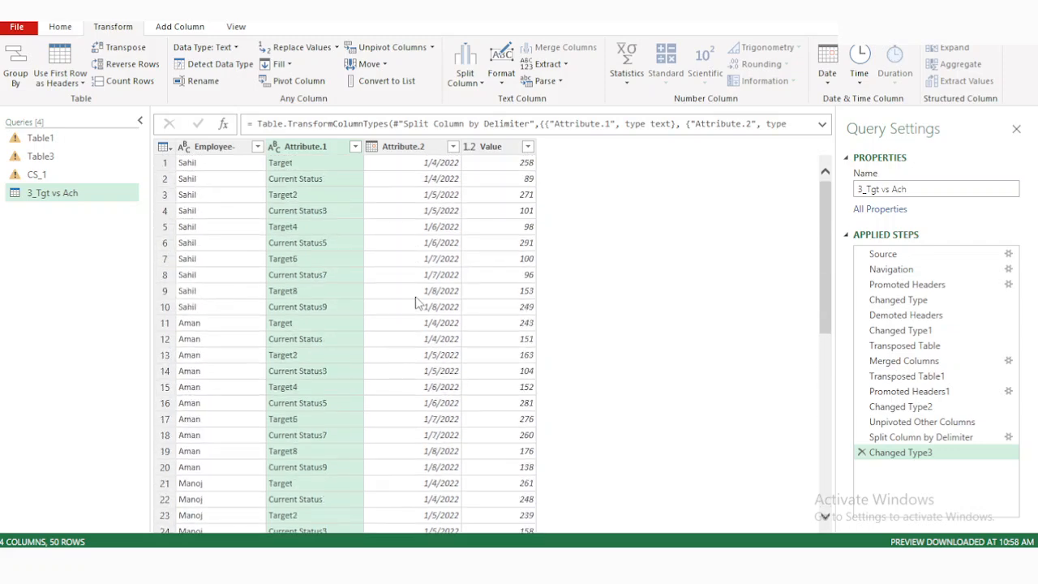
double_click(215, 147)
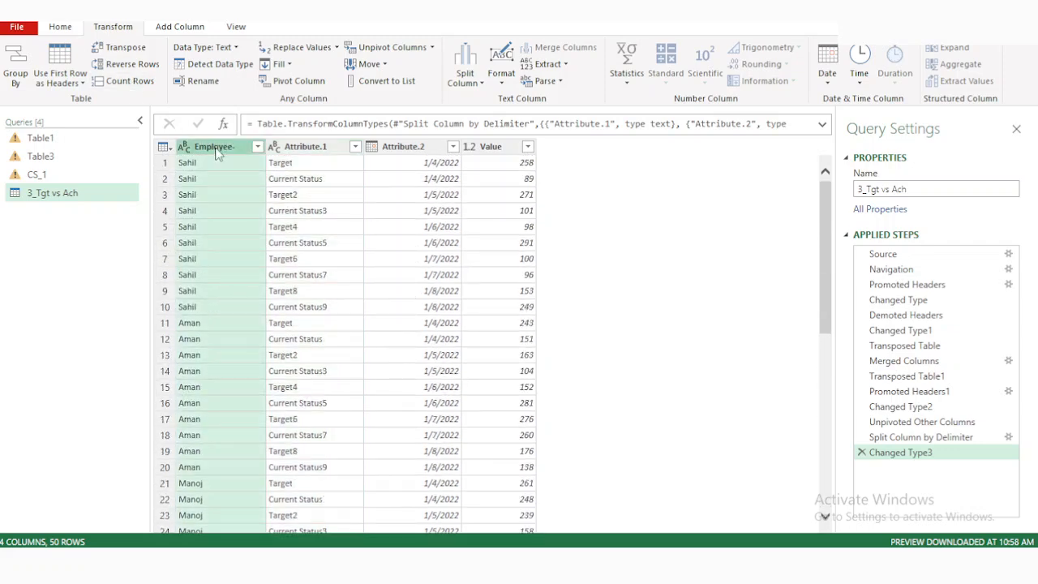
key(End)
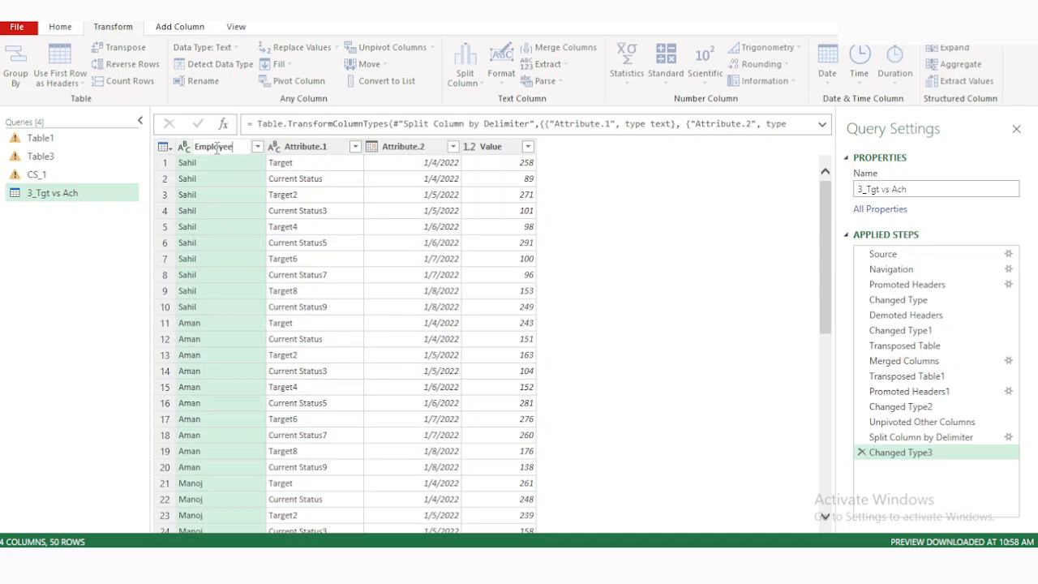
key(Return)
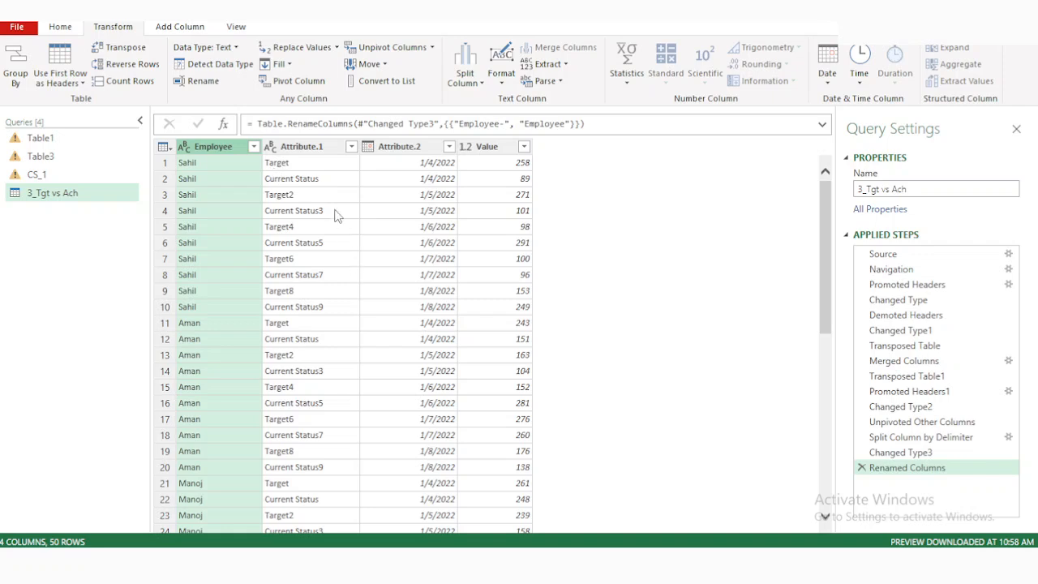
Rename the Attribute.1 column to Status
double_click(296, 148)
text(T)
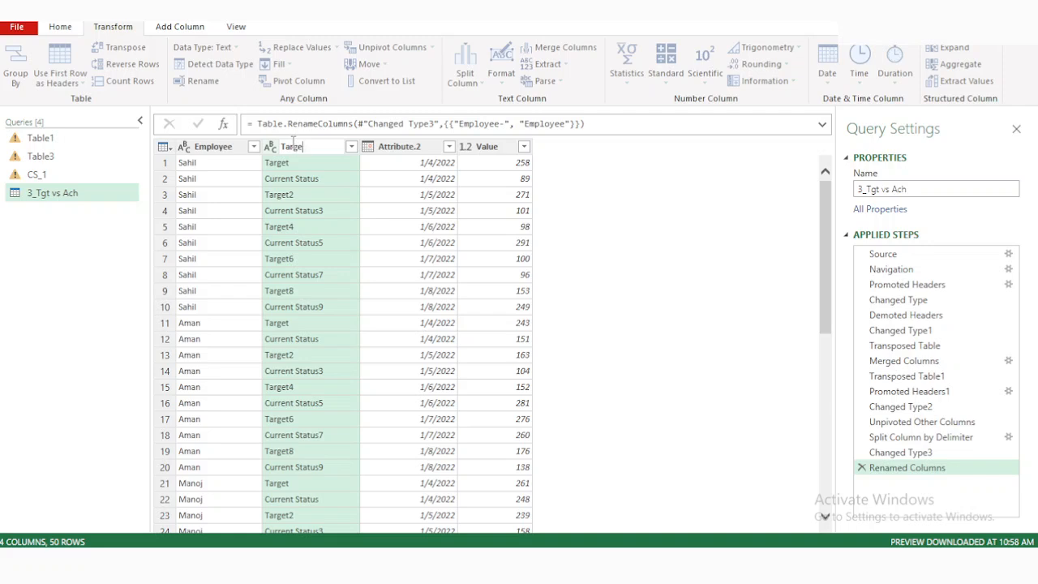
text(arg)
key(BackSpace)
key(BackSpace)
key(BackSpace)
key(BackSpace)
text(Stqatus)
key(BackSpace)
key(BackSpace)
key(BackSpace)
key(Escape)
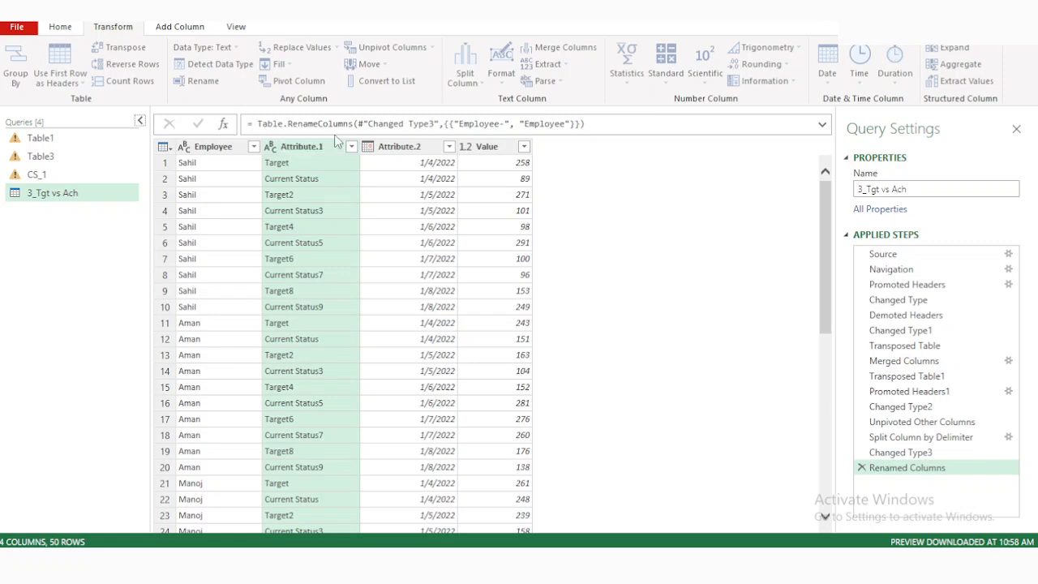
Rename the Attribute.2 column to Month and the Value column to Sale
double_click(387, 147)
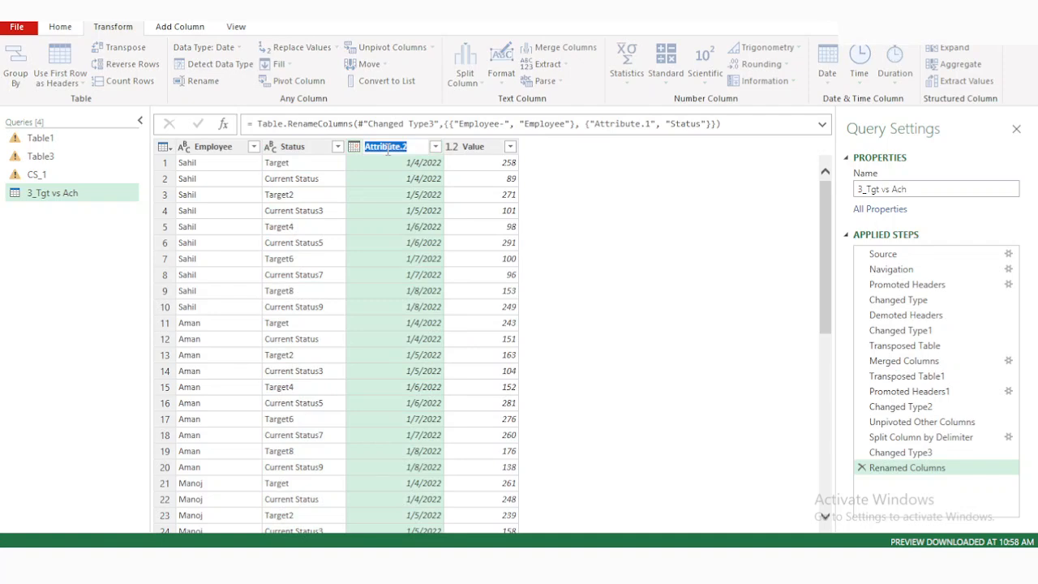
text(D)
key(Return)
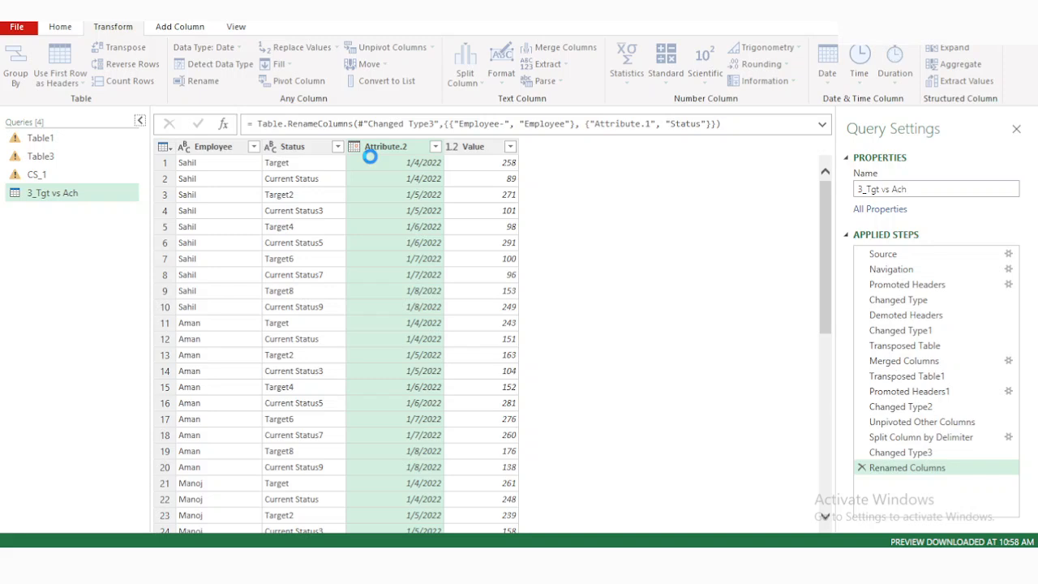
double_click(451, 146)
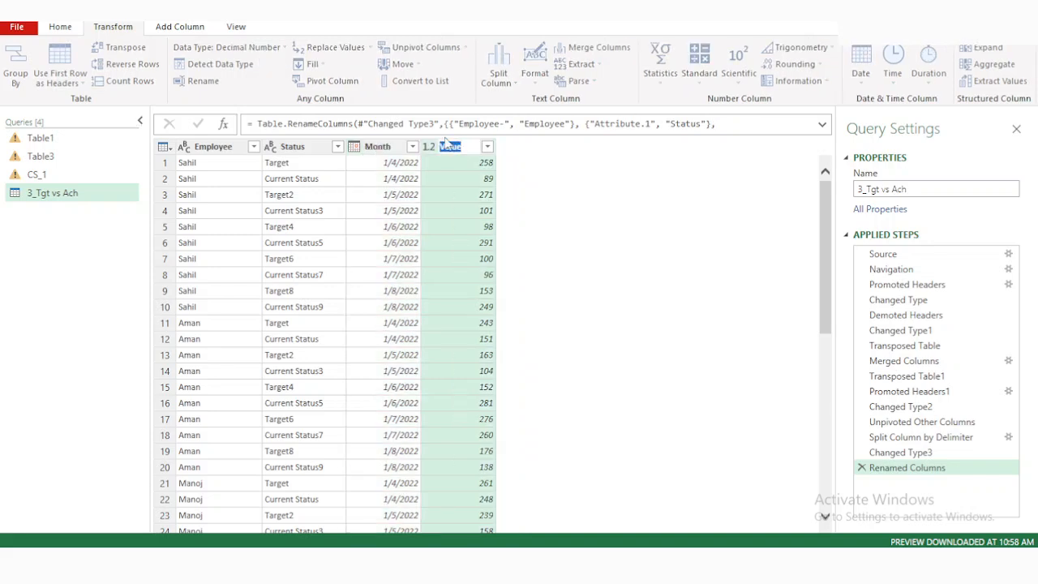
text(Sale)
key(Return)
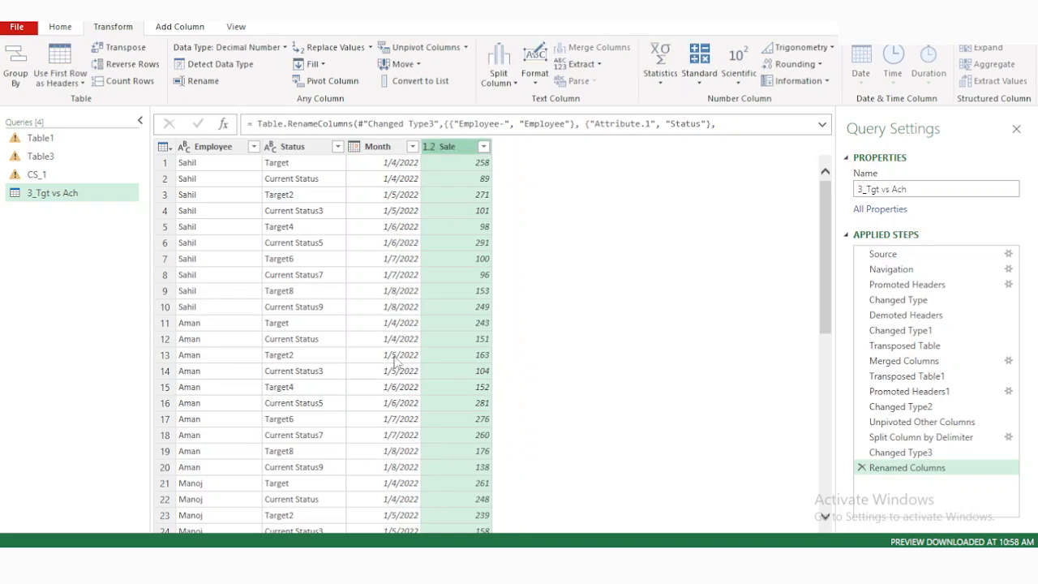
Reduce the Status column to an extracted text range with starting index 0 and 6 characters
scroll(430, 349, down, 5)
scroll(442, 340, up, 5)
scroll(300, 351, down, 9)
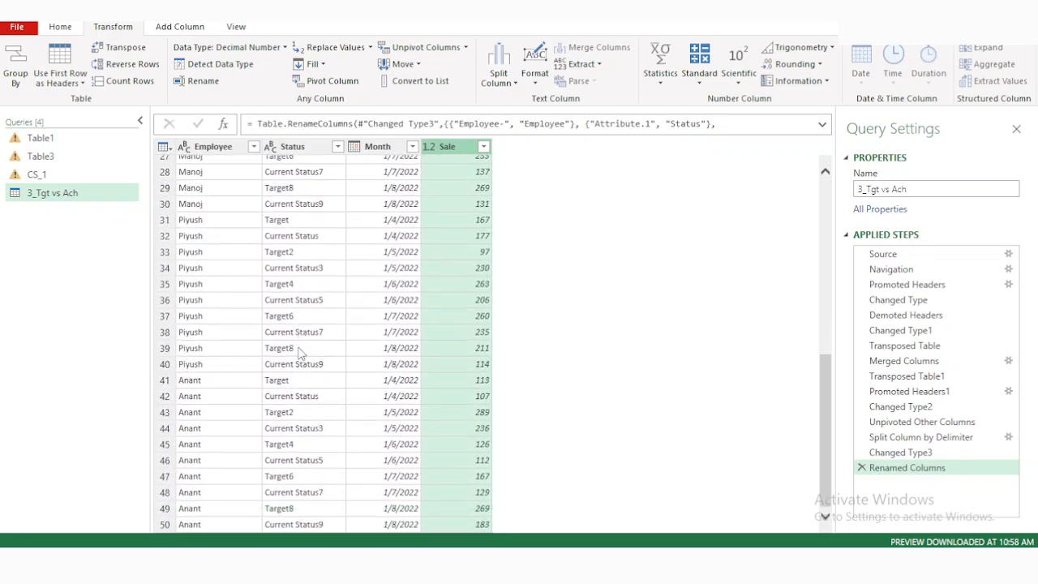
scroll(300, 353, up, 9)
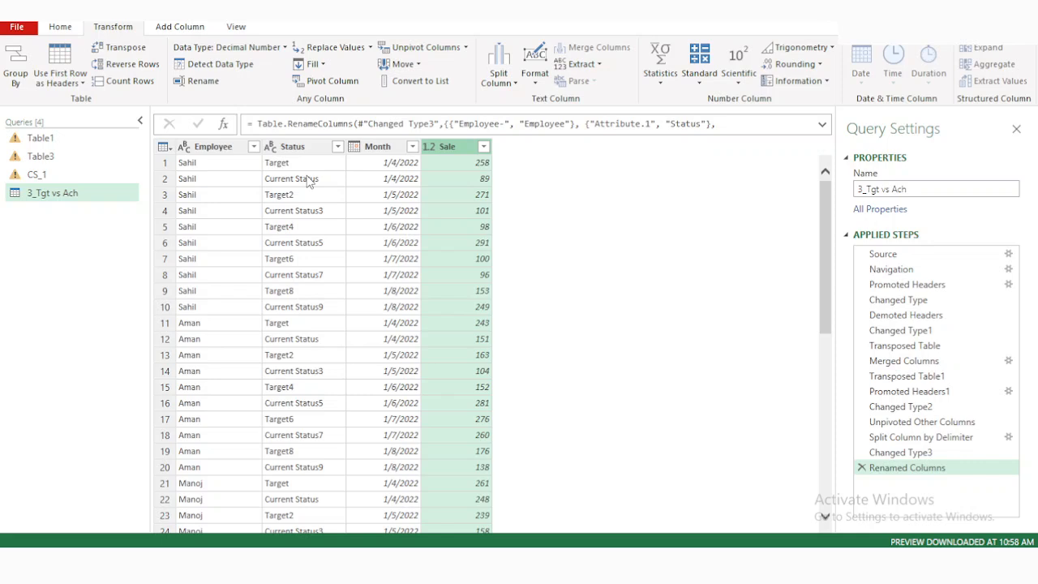
click(296, 149)
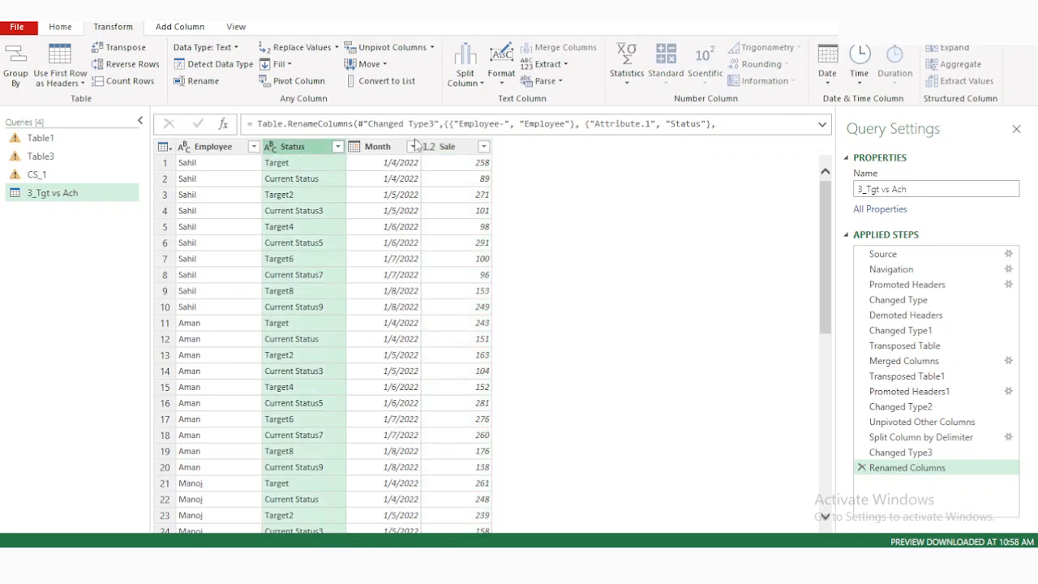
click(566, 66)
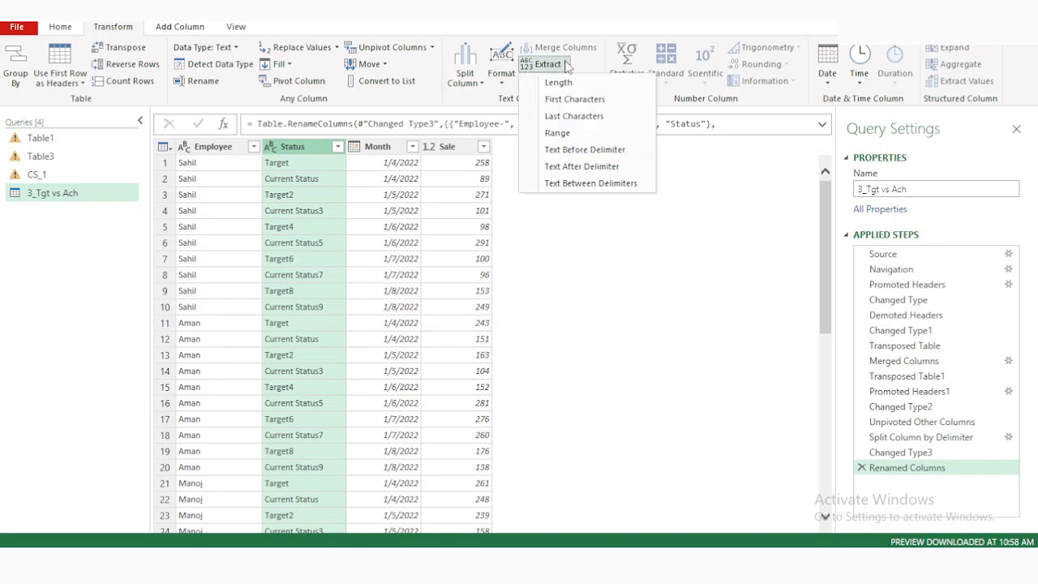
click(568, 135)
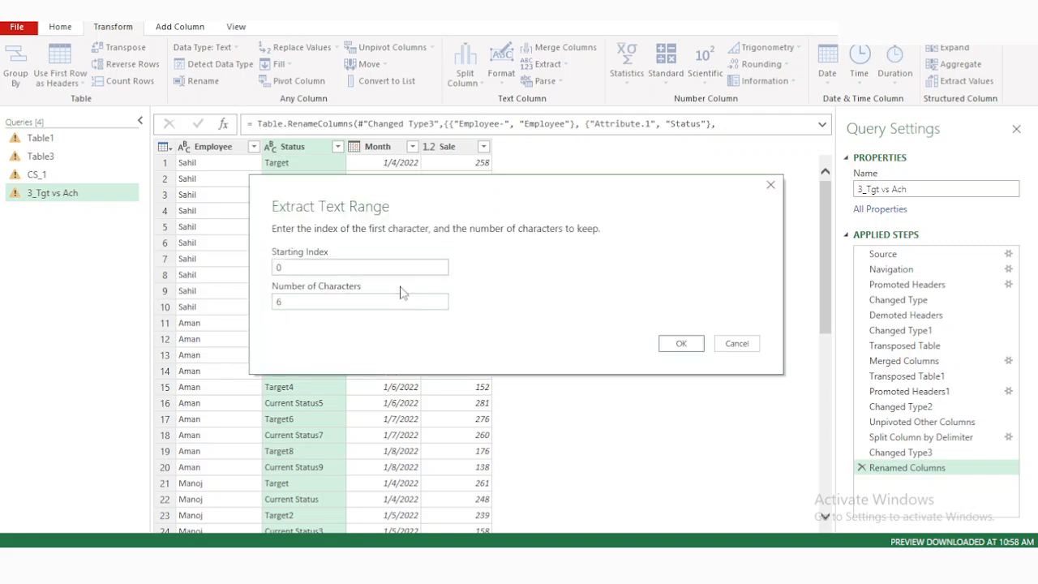
click(680, 344)
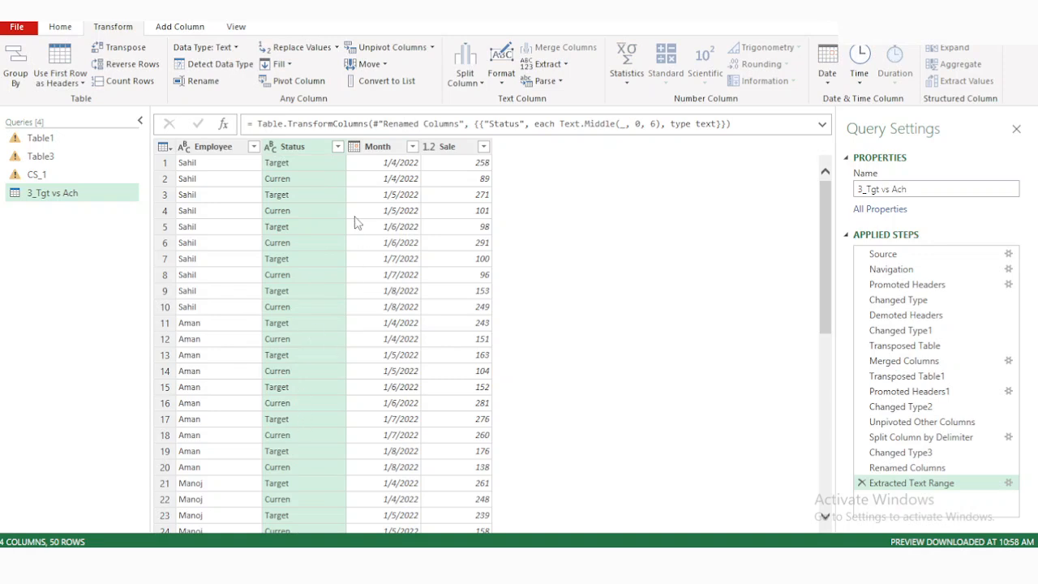
Replace the value "Curren" with "Current Status" in the Status column
click(290, 50)
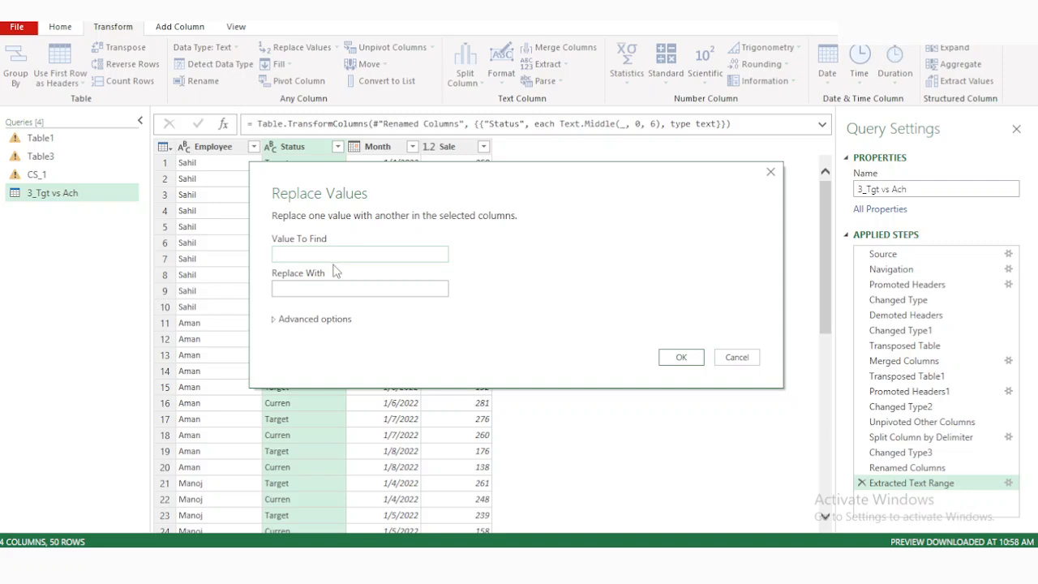
text(Curren)
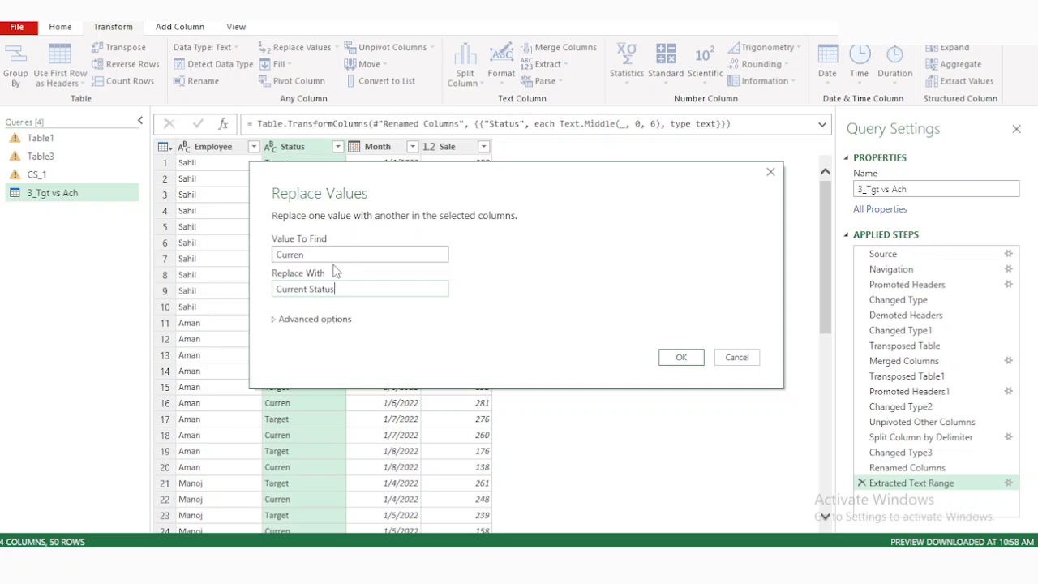
click(684, 359)
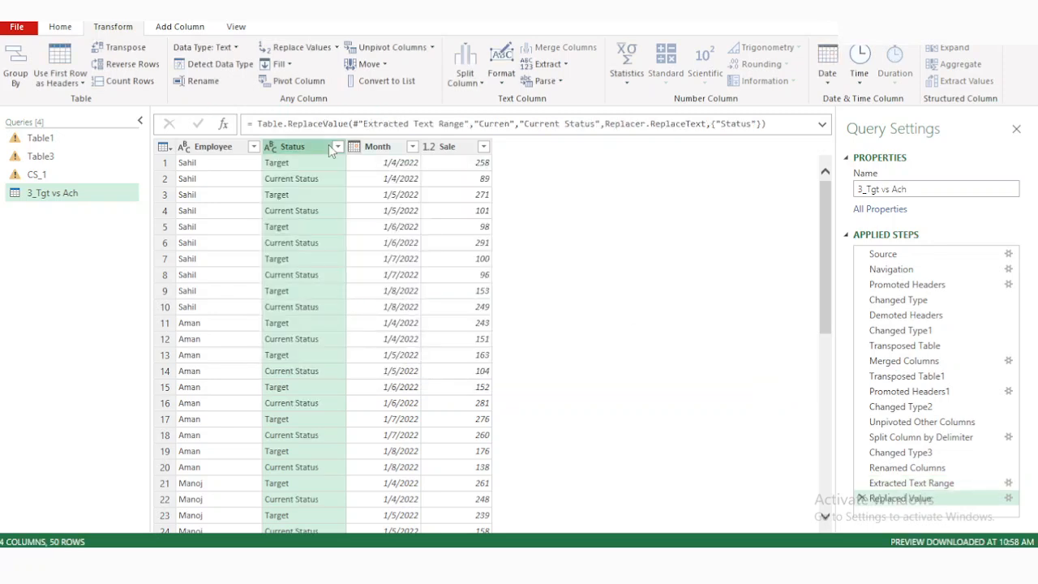
Check the reshaped rows of the 3_Tgt vs Ach query, and close and load it to a worksheet
scroll(408, 432, down, 5)
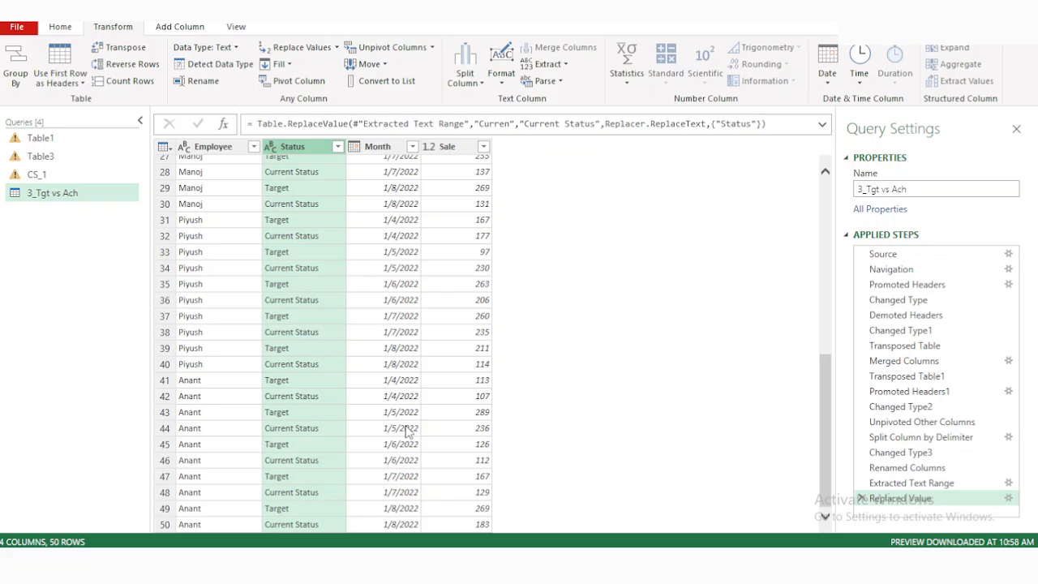
scroll(408, 432, up, 5)
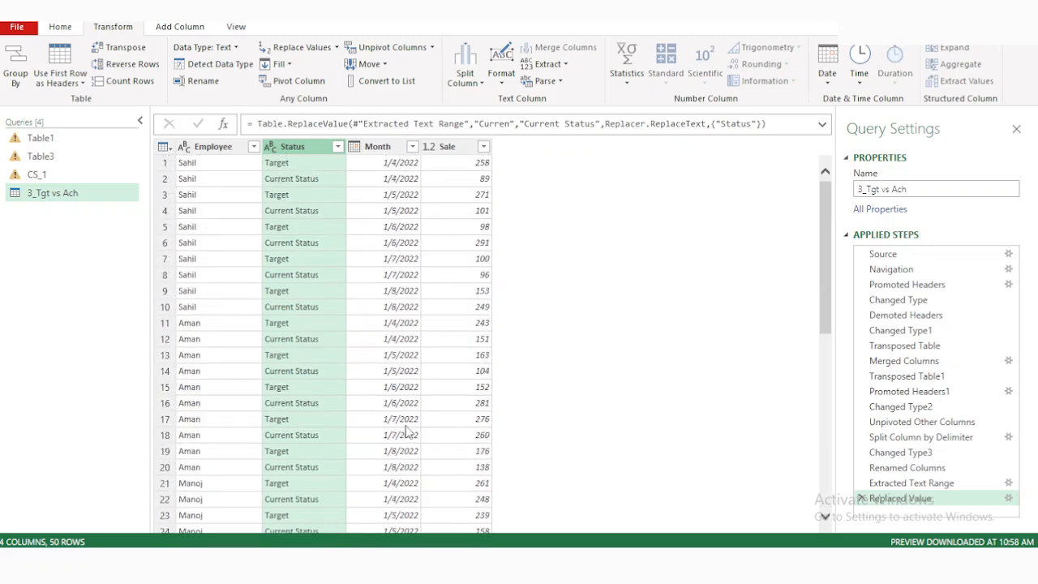
scroll(408, 433, down, 3)
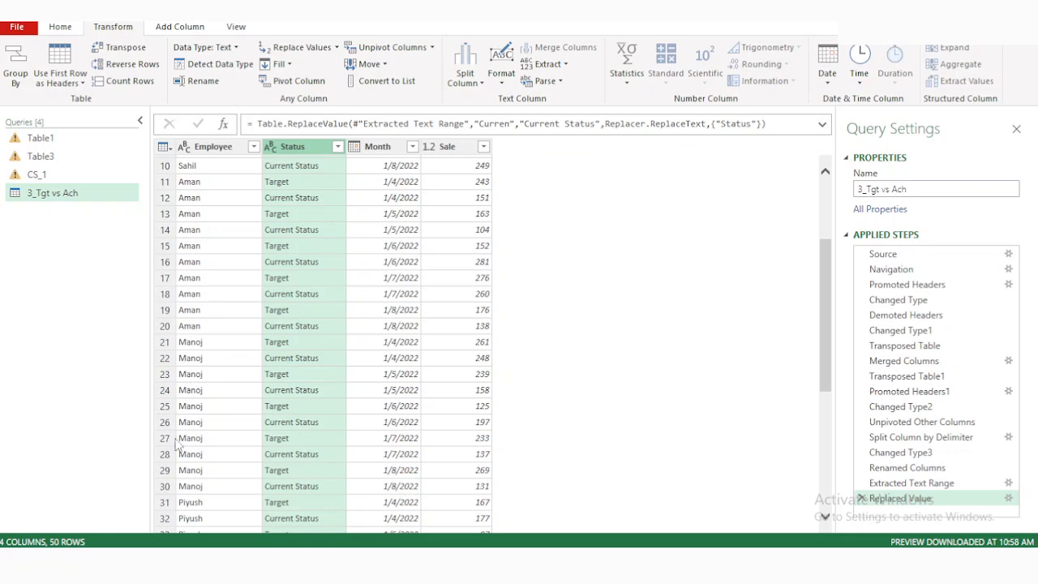
click(61, 30)
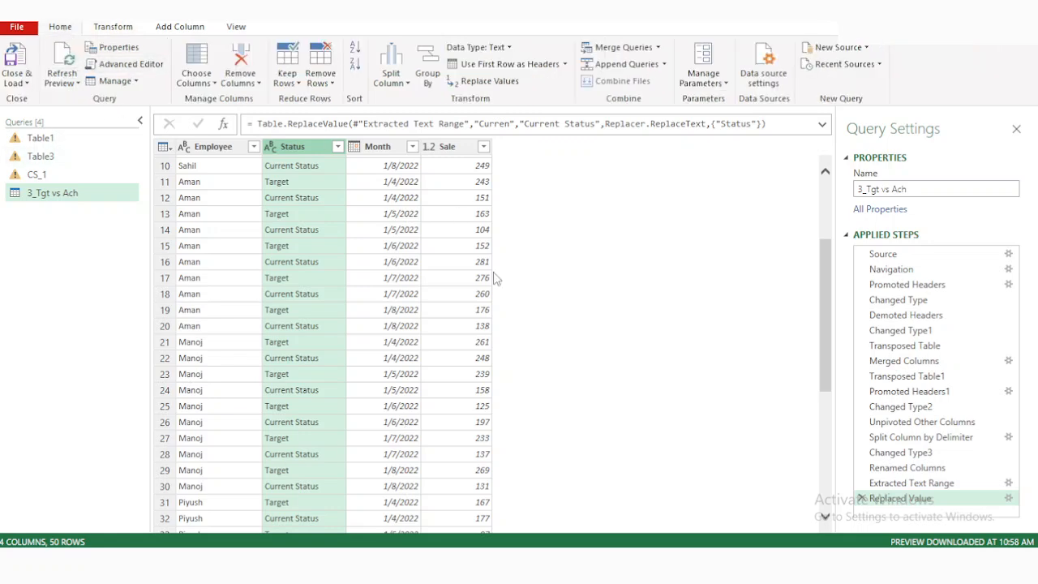
click(18, 74)
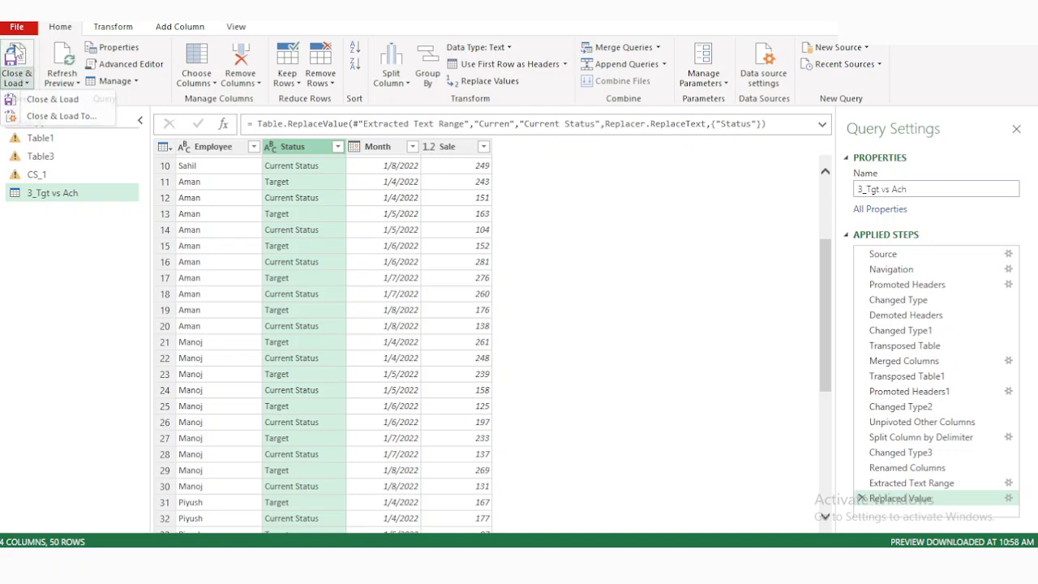
click(53, 99)
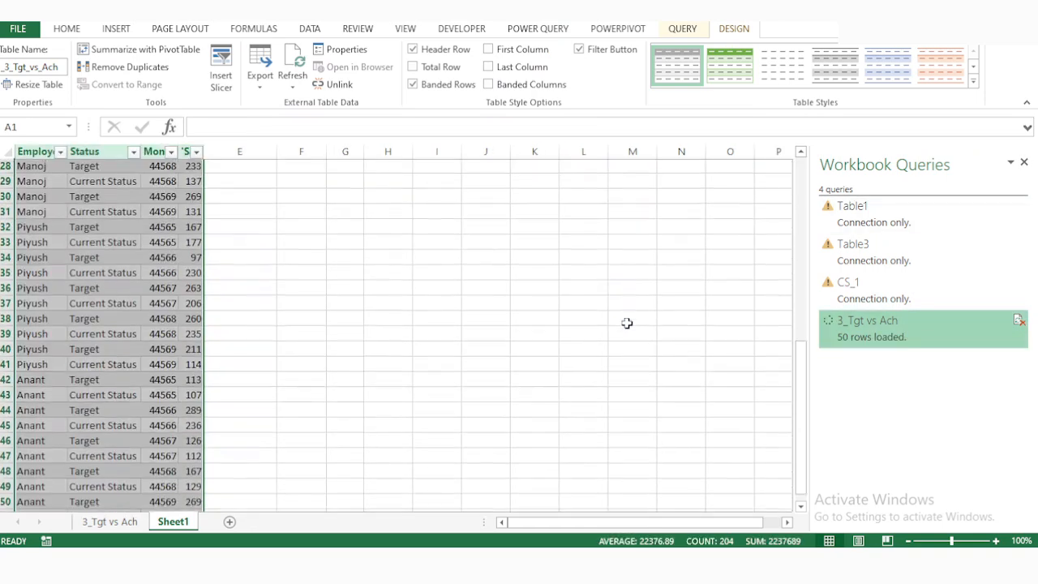
Insert a PivotTable based on the _3_Tgt_vs_Ach table at cell F3 of the existing Sheet1
key(alt)
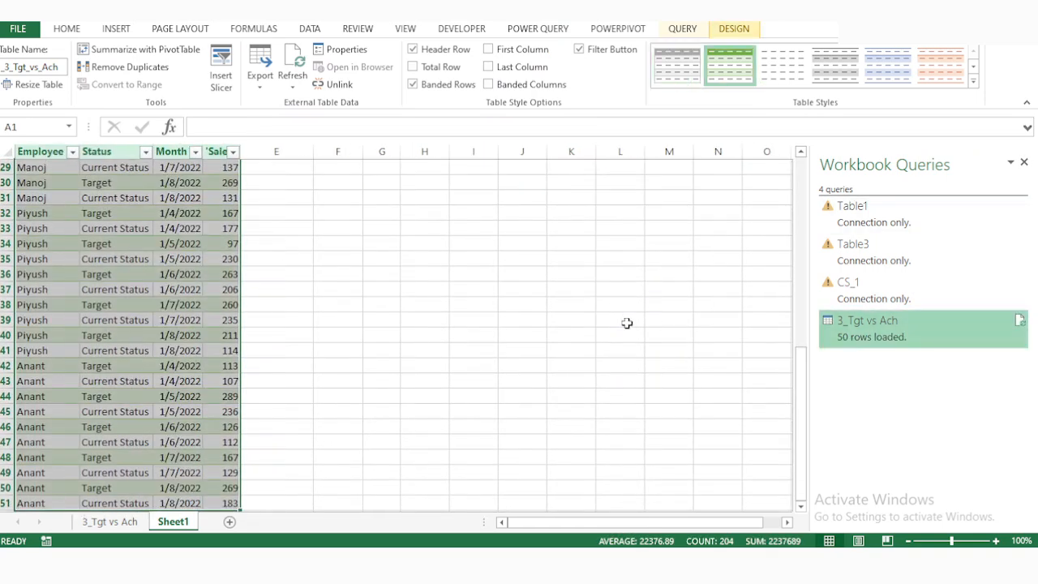
key(n)
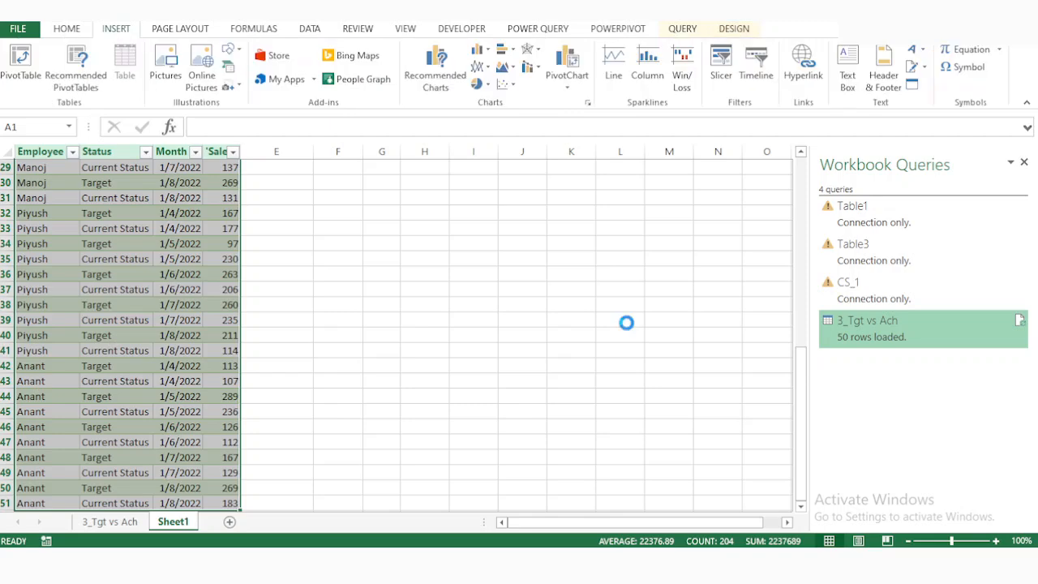
key(v)
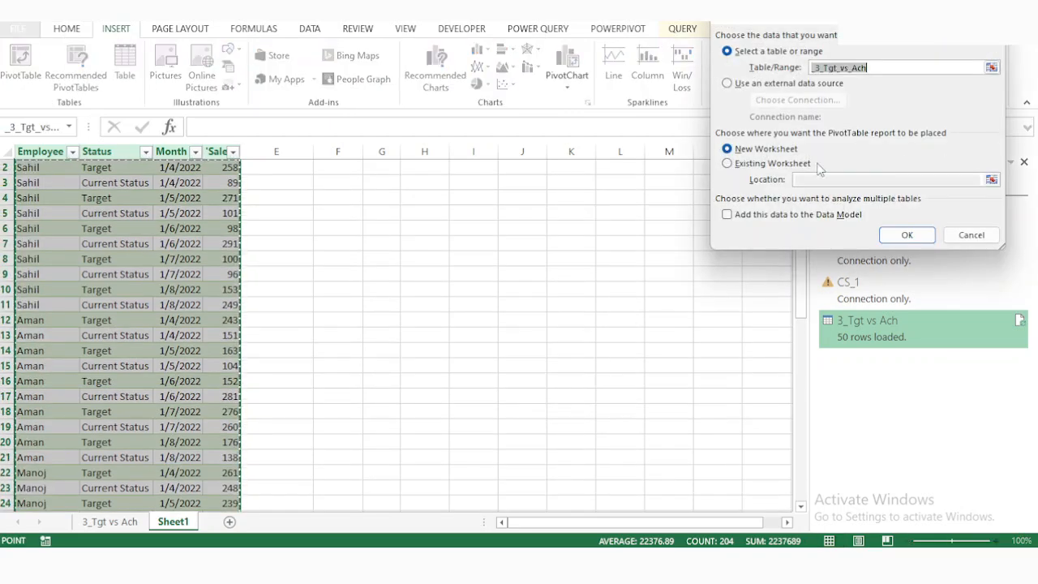
click(726, 164)
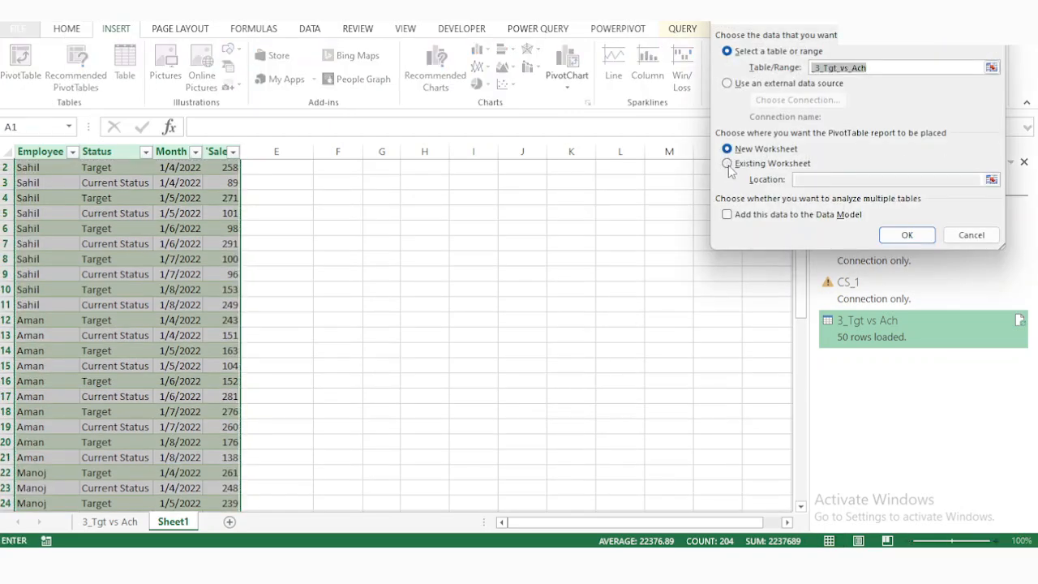
click(727, 165)
click(332, 186)
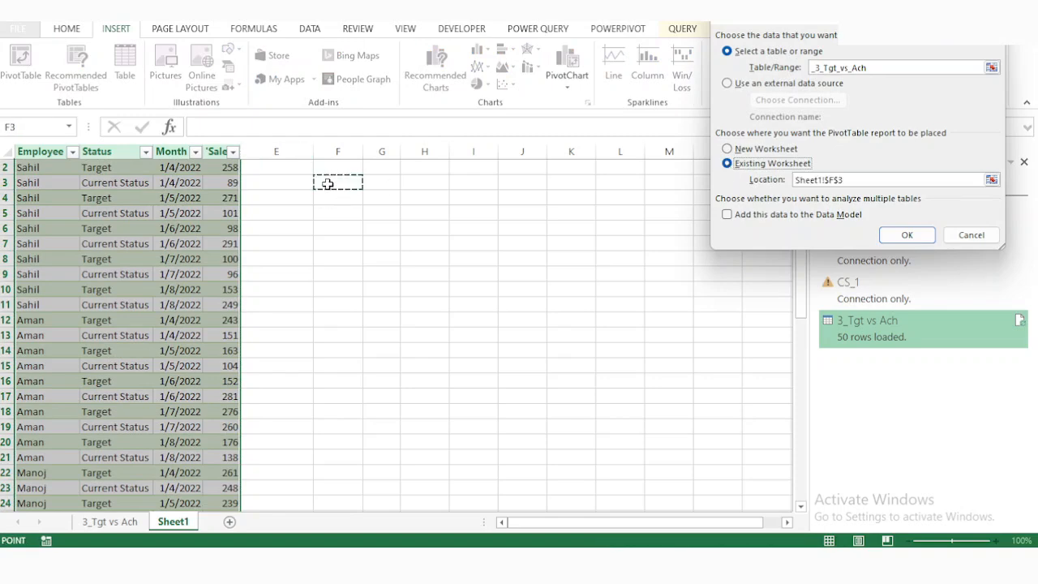
click(909, 242)
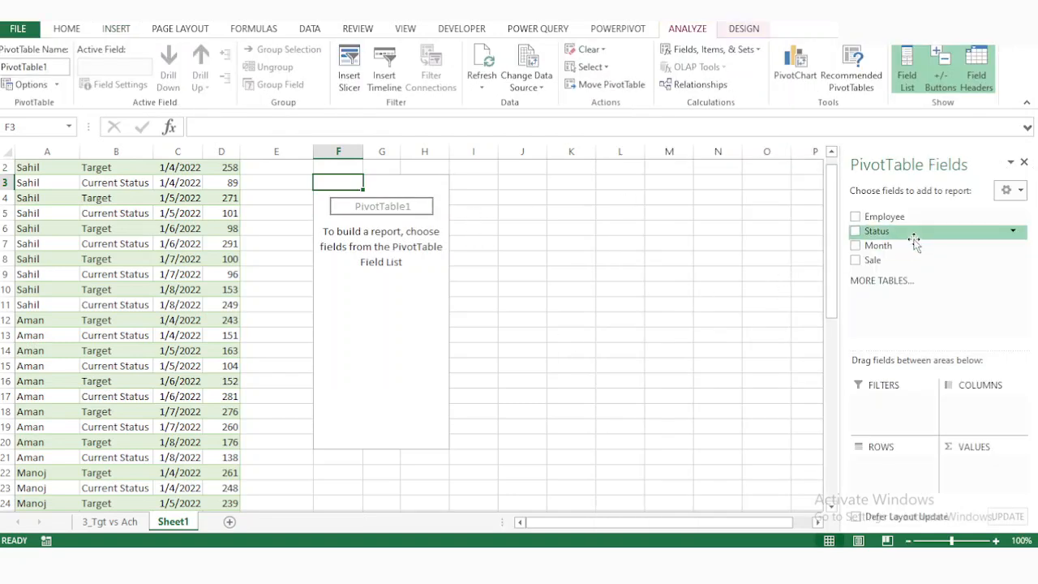
Lay out the PivotTable with Employee in rows, Status in columns and Sum of Sale in values
drag(899, 234, 894, 475)
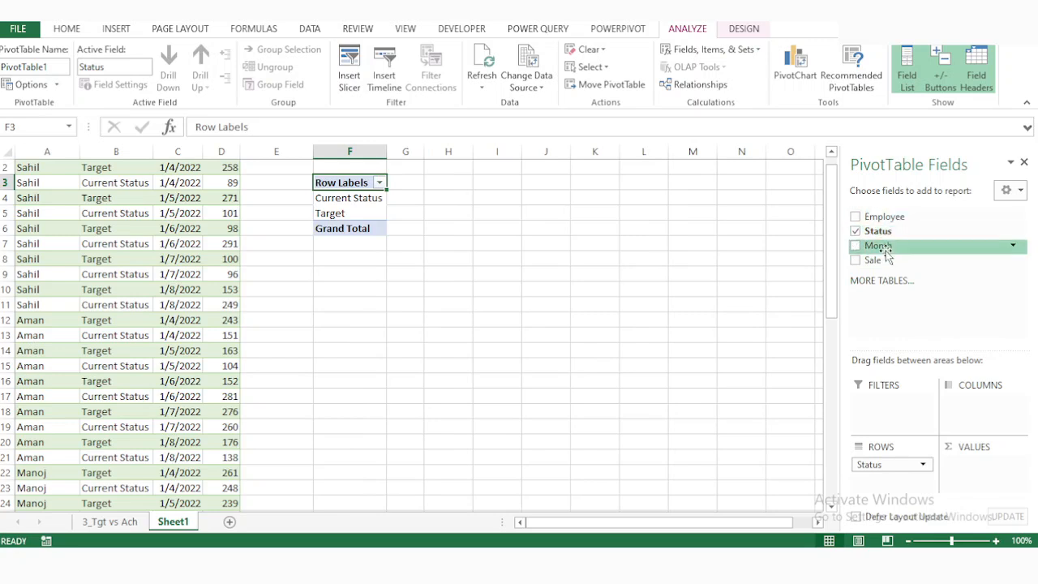
drag(884, 260, 981, 486)
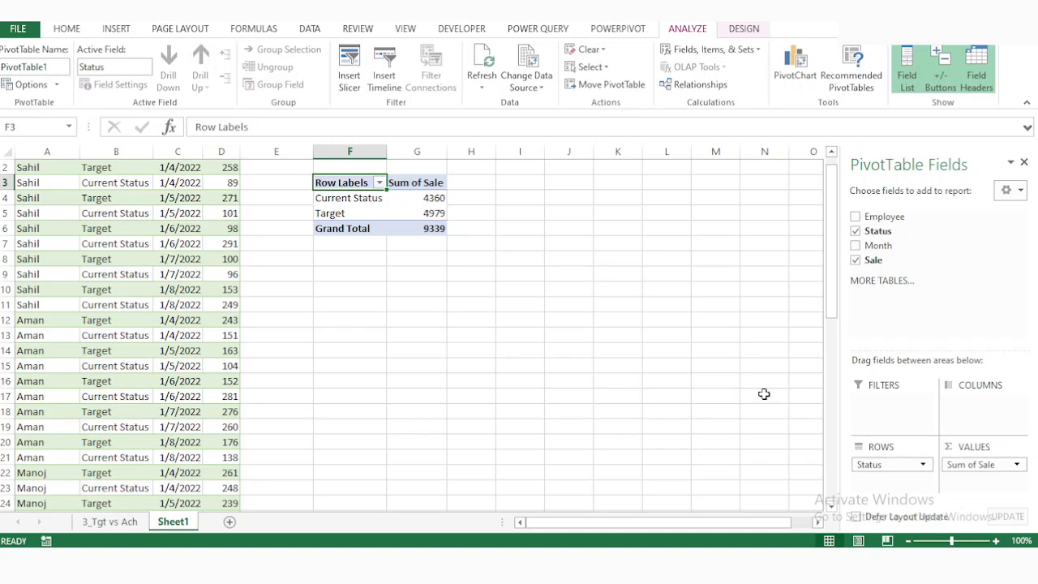
drag(886, 466, 967, 428)
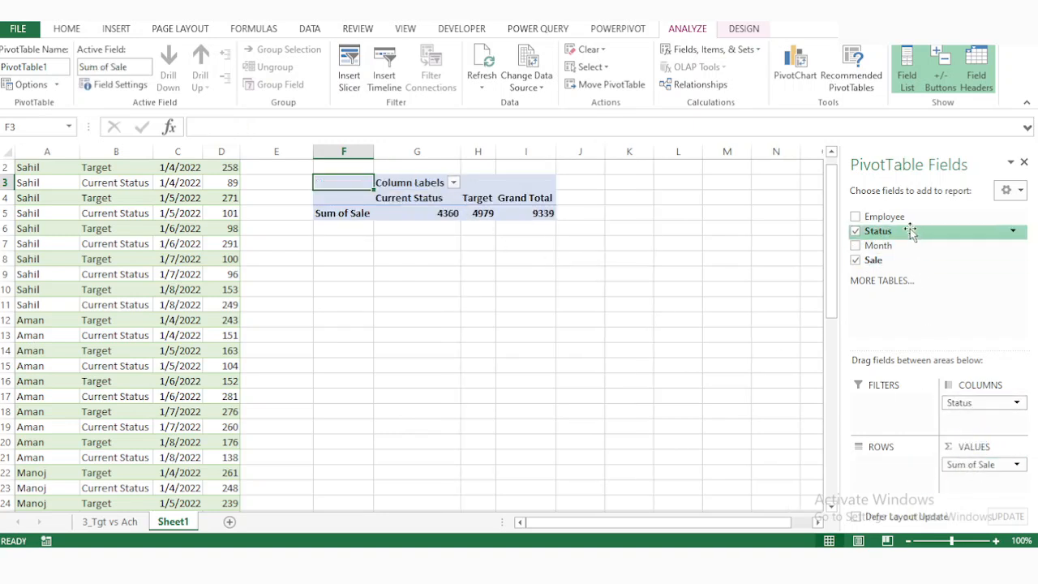
drag(882, 217, 895, 468)
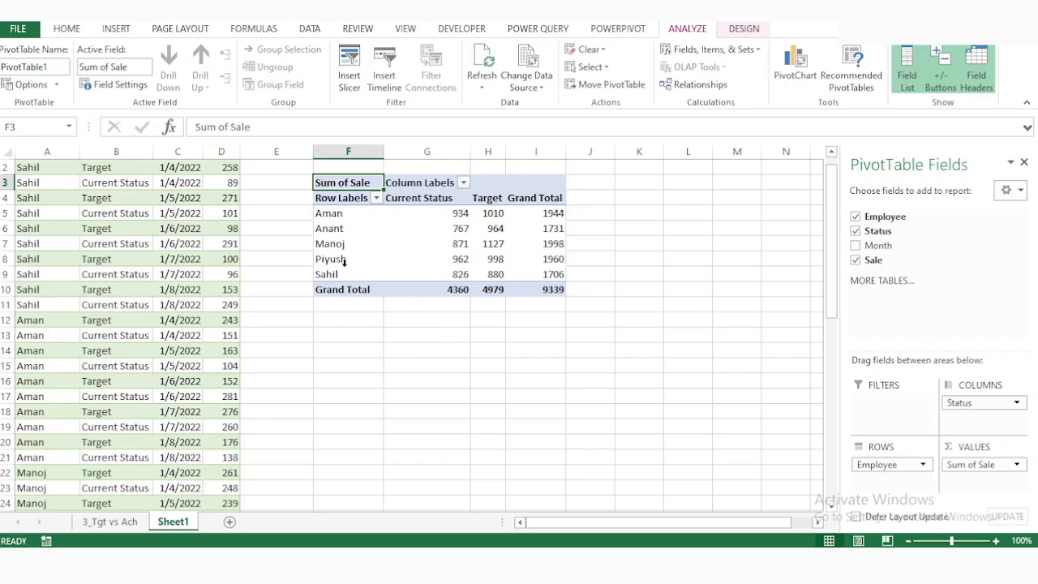
mouse_move(405, 255)
Turn off the PivotTable's grand totals for both rows and columns
click(544, 198)
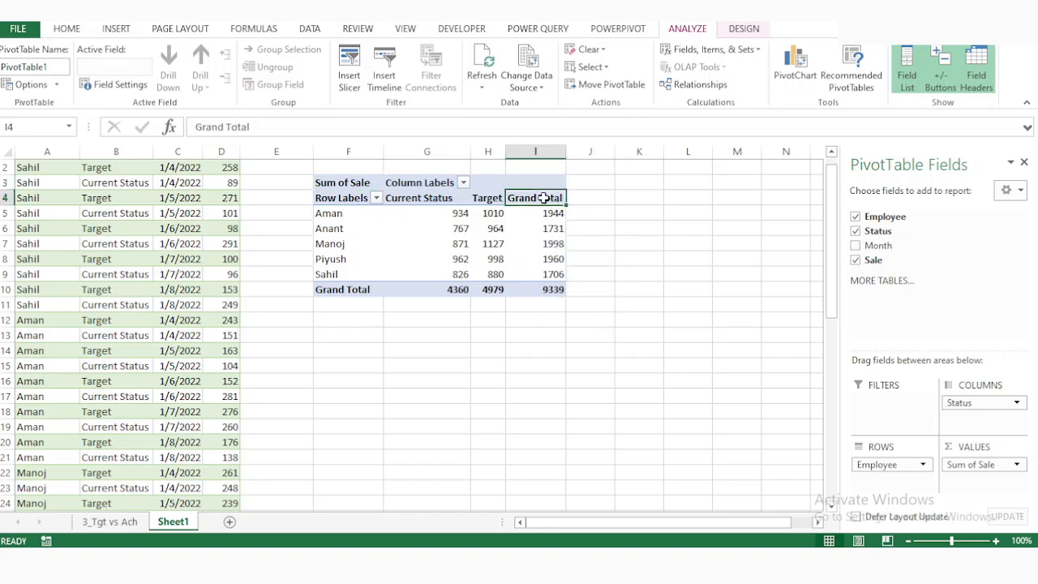
click(733, 32)
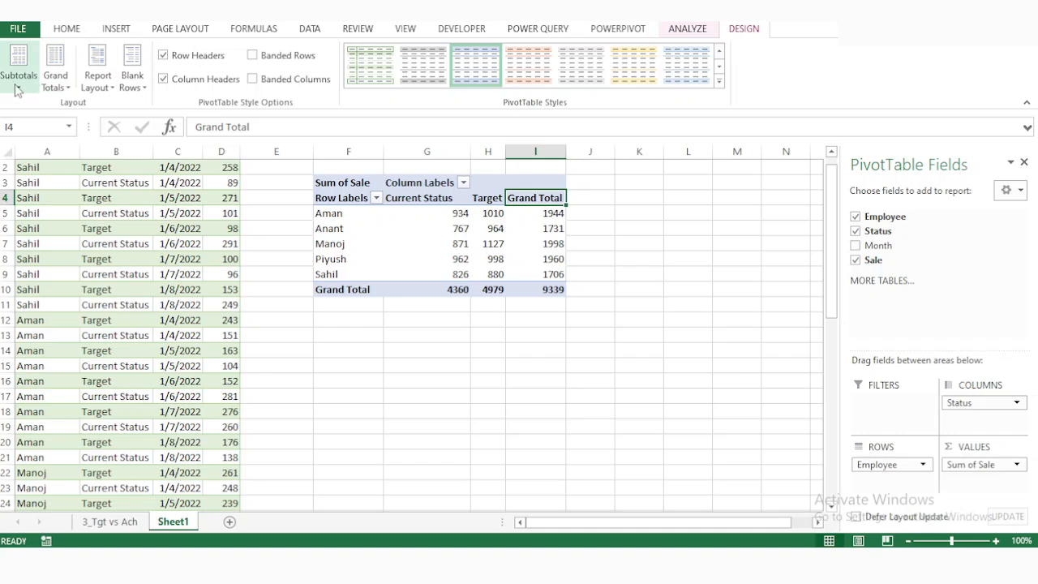
click(58, 86)
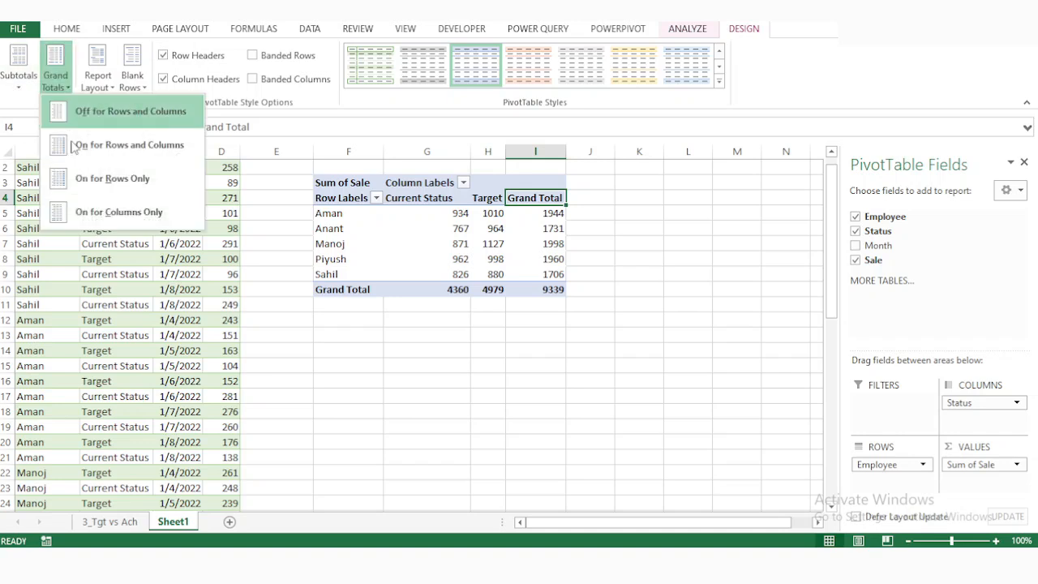
click(104, 128)
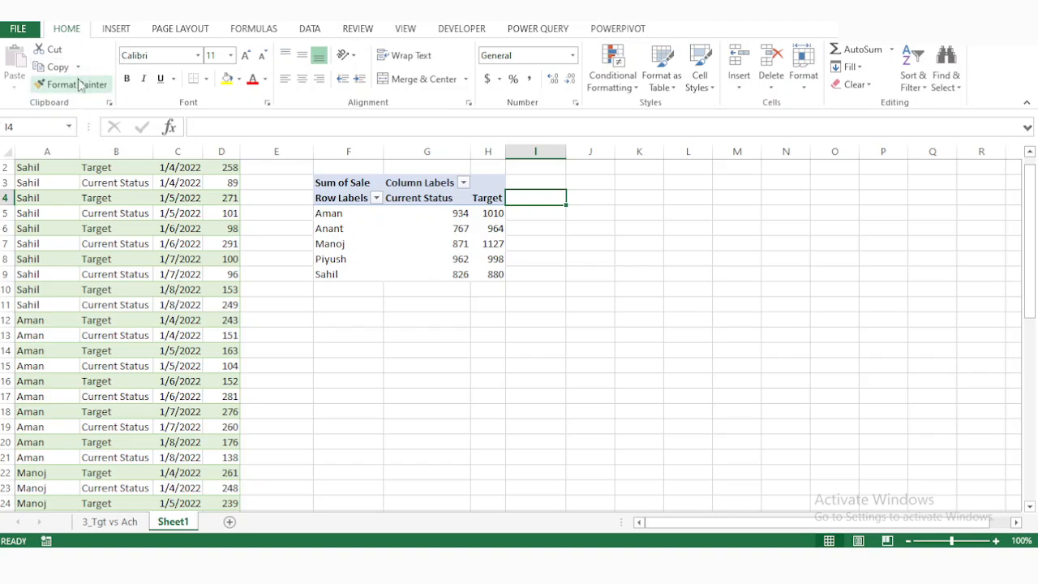
Switch on the PivotTable's grand totals for rows only
click(432, 268)
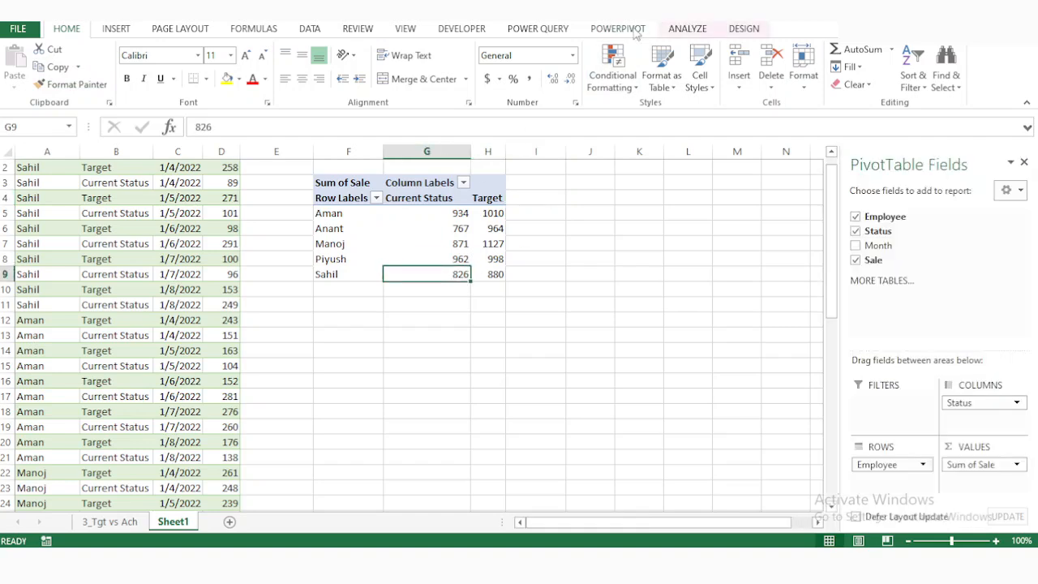
click(751, 33)
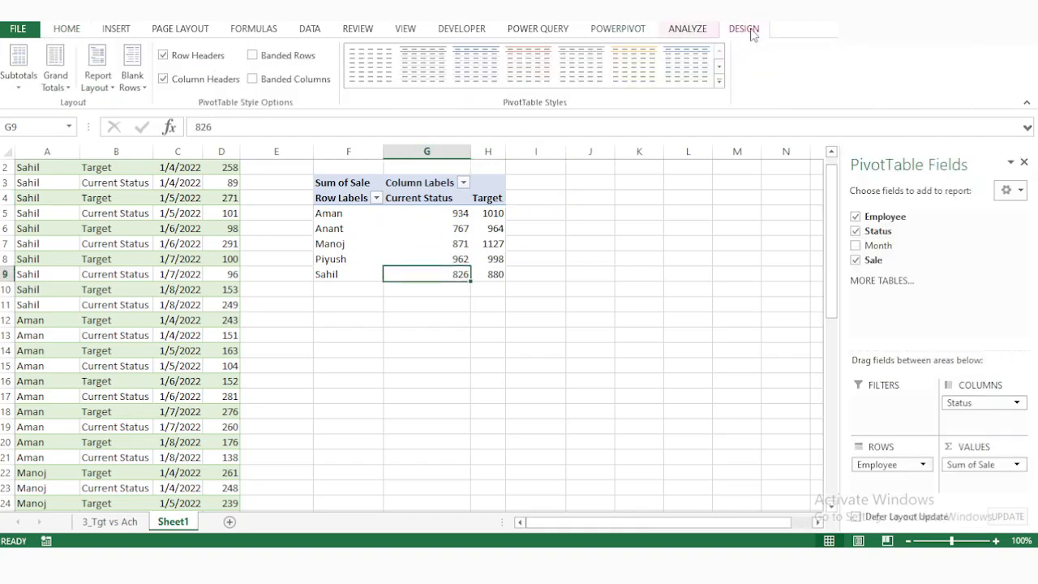
click(55, 80)
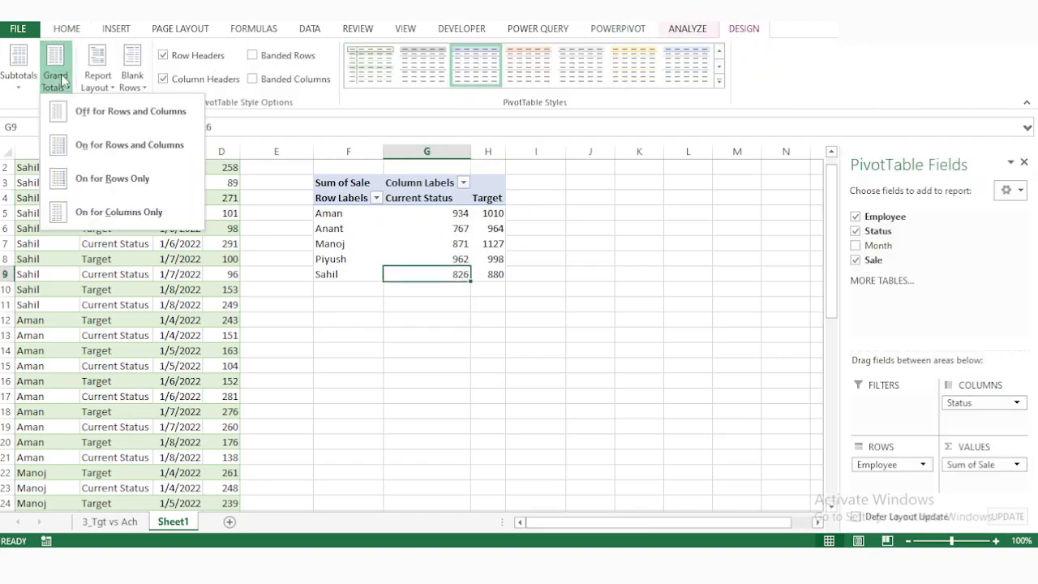
click(94, 197)
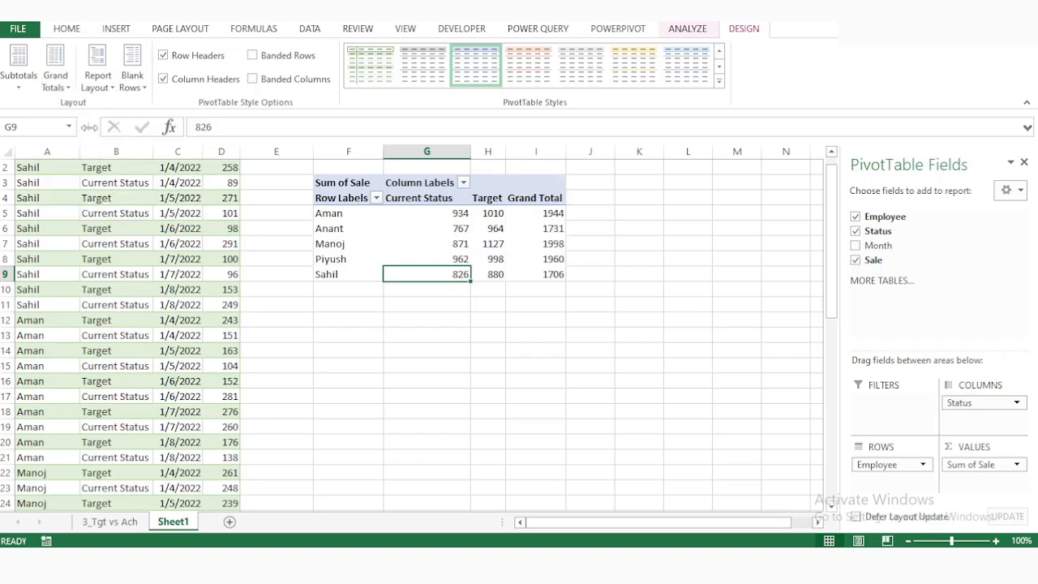
Set the PivotTable's grand totals to show for columns only
click(64, 91)
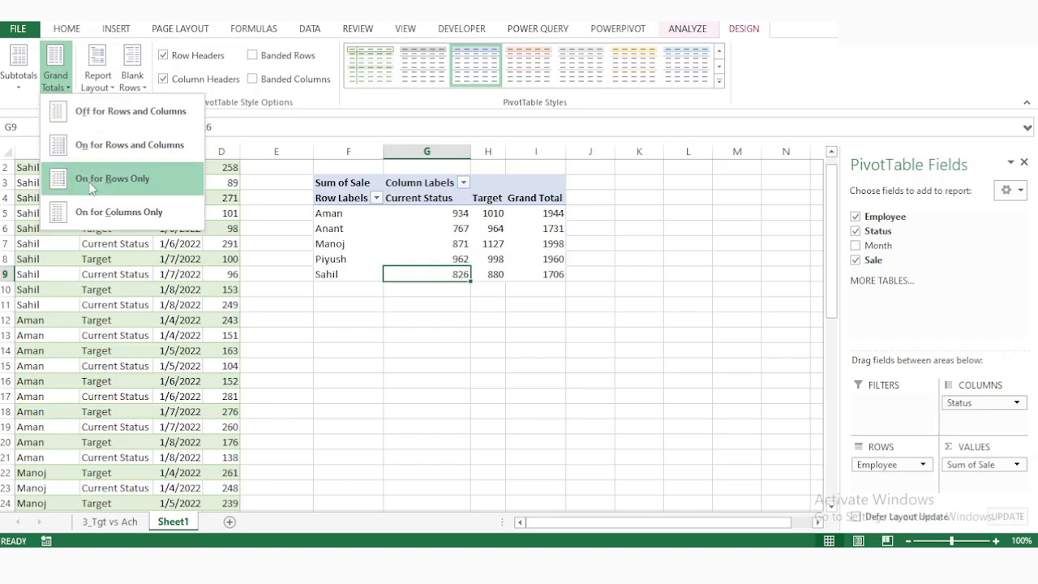
click(90, 212)
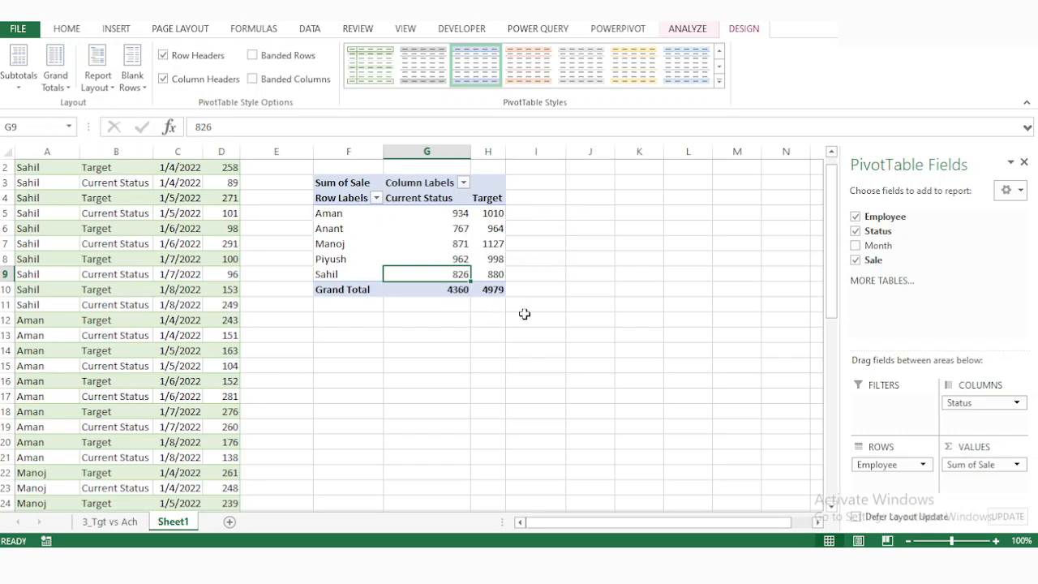
Enter the formula =G5-H5 in cell I5 to subtract the target from the current status
click(530, 209)
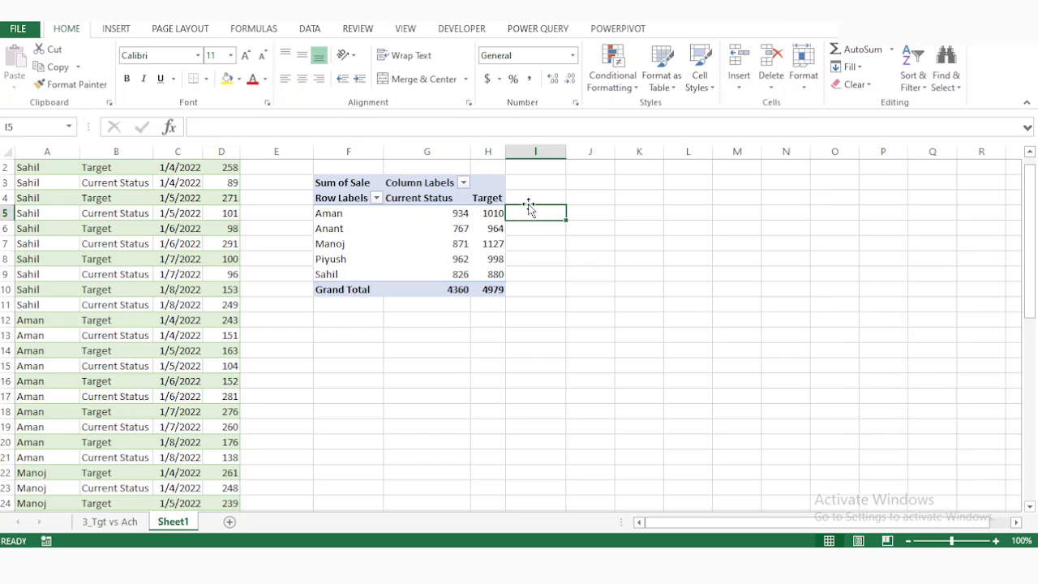
text(=)
key(Left)
text(-)
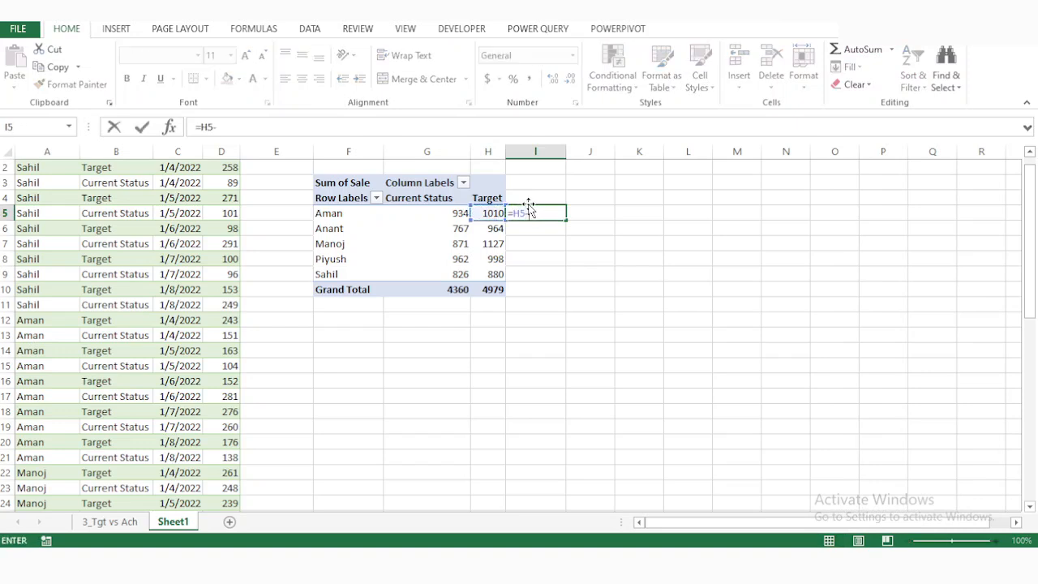
key(BackSpace)
key(BackSpace)
key(BackSpace)
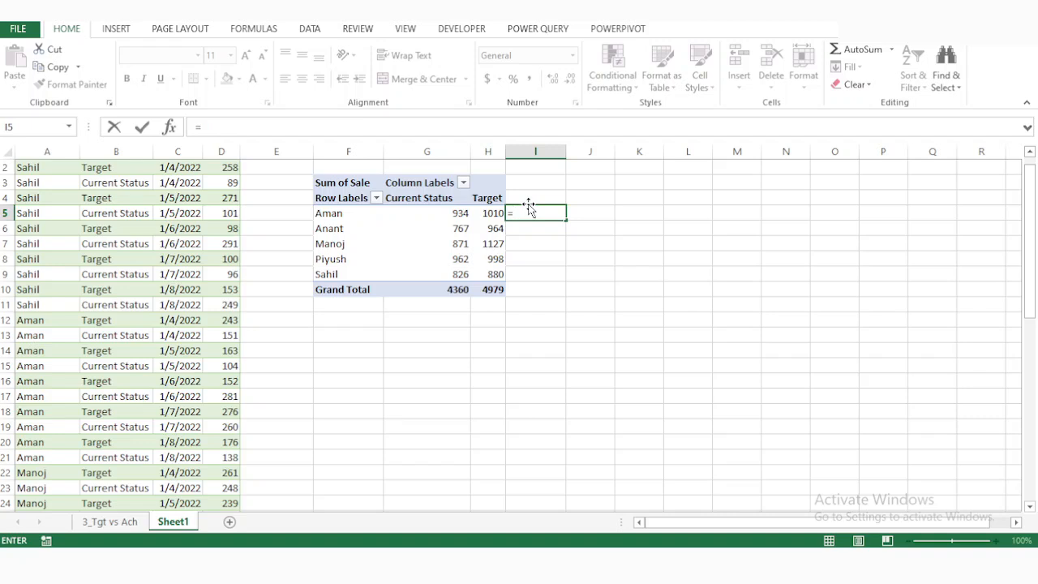
click(446, 213)
text(-)
key(Left)
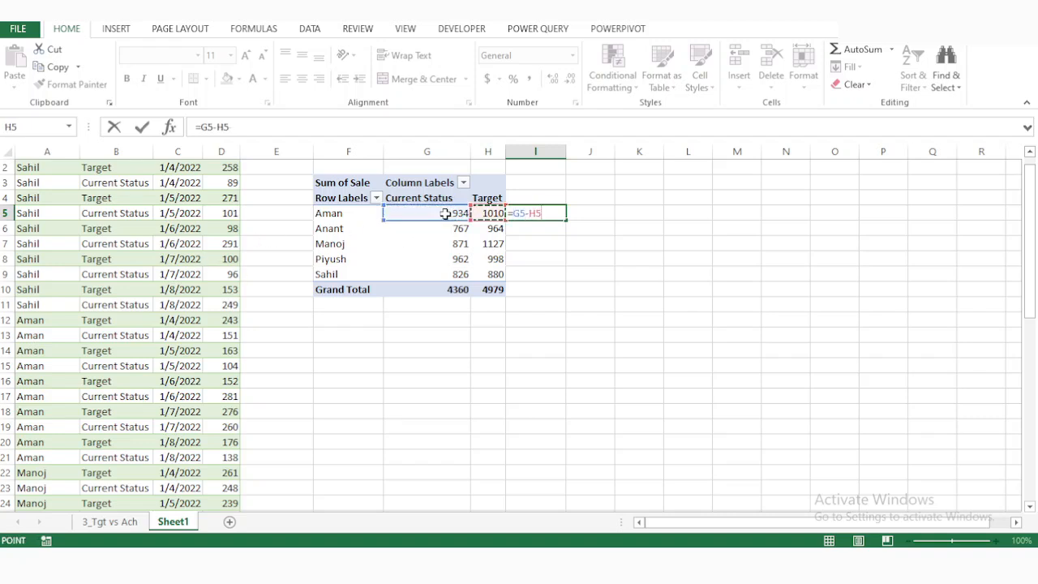
key(Return)
Fill the difference formula down from I5 to I9 beside the remaining employee rows
key(Left)
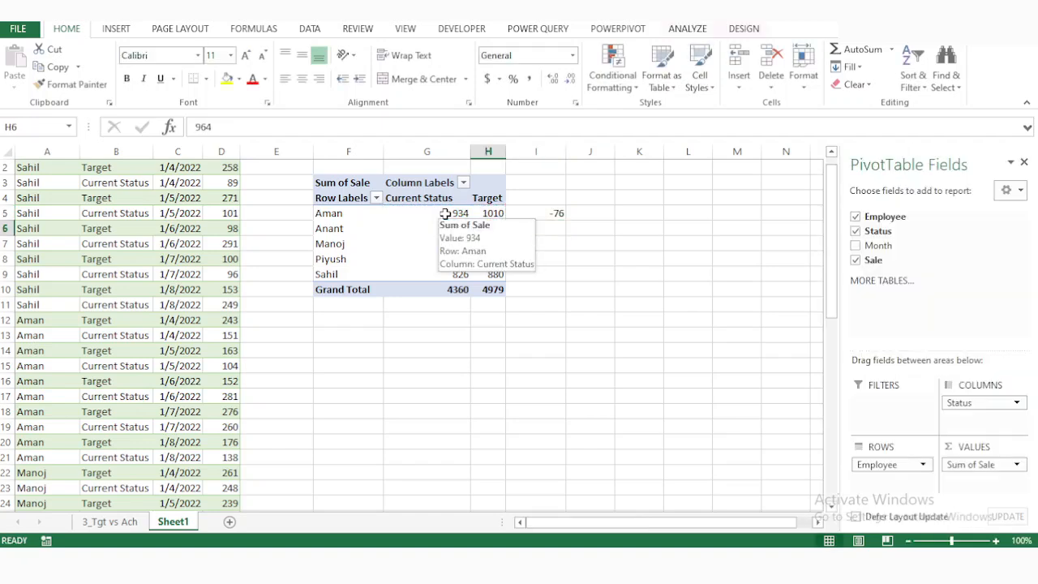
key(ctrl+Down)
key(Right)
key(Up)
key(ctrl+shift+Up)
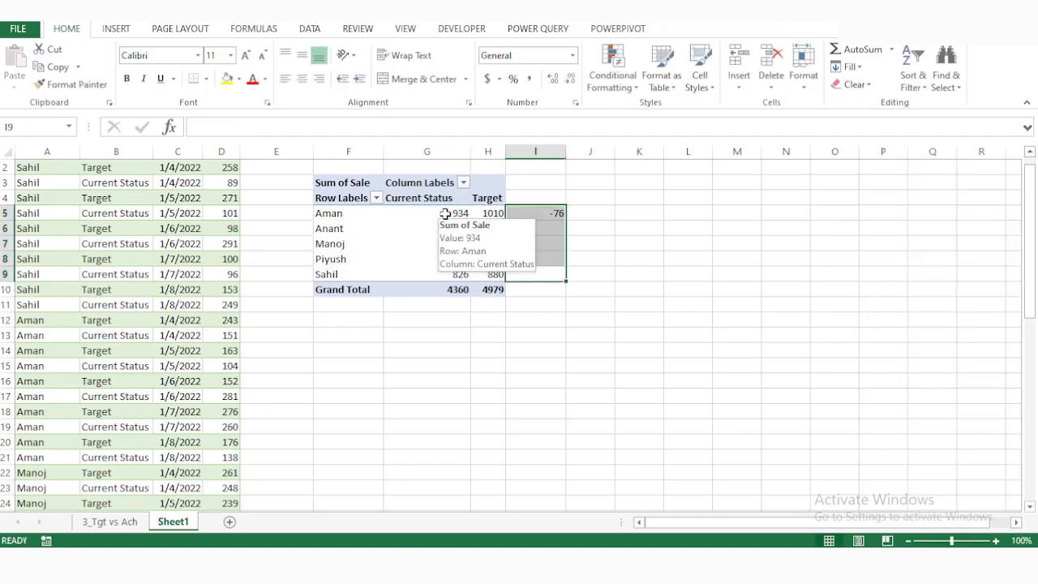
key(ctrl+d)
key(Up)
key(Up)
key(Up)
key(Up)
key(Up)
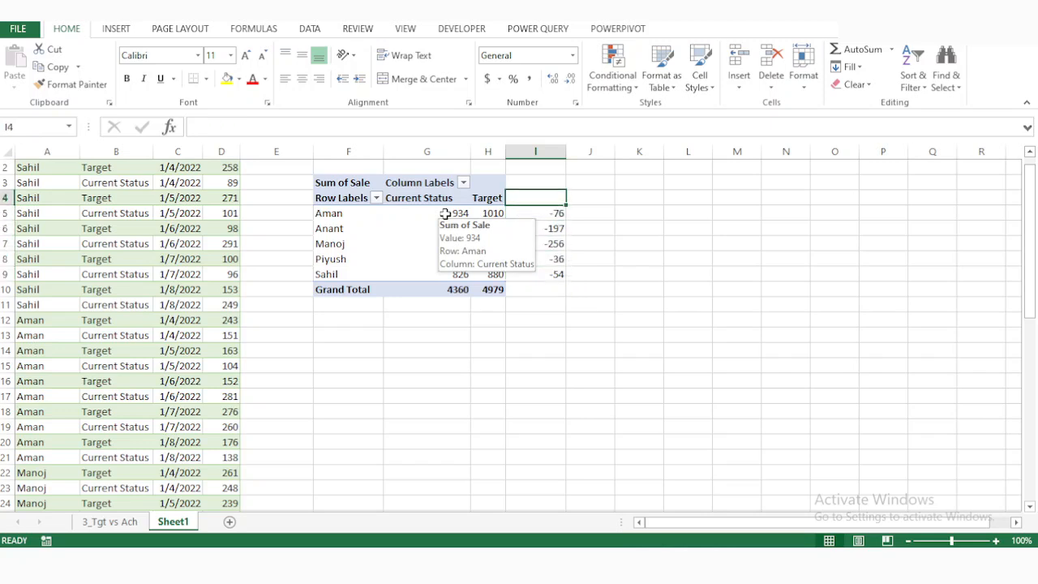
key(Up)
key(Up)
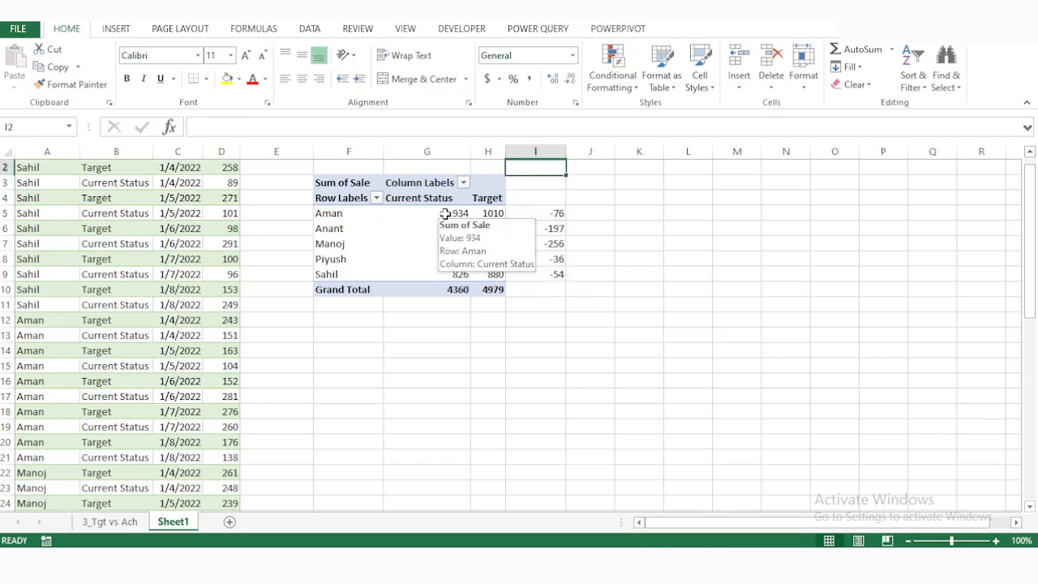
click(618, 269)
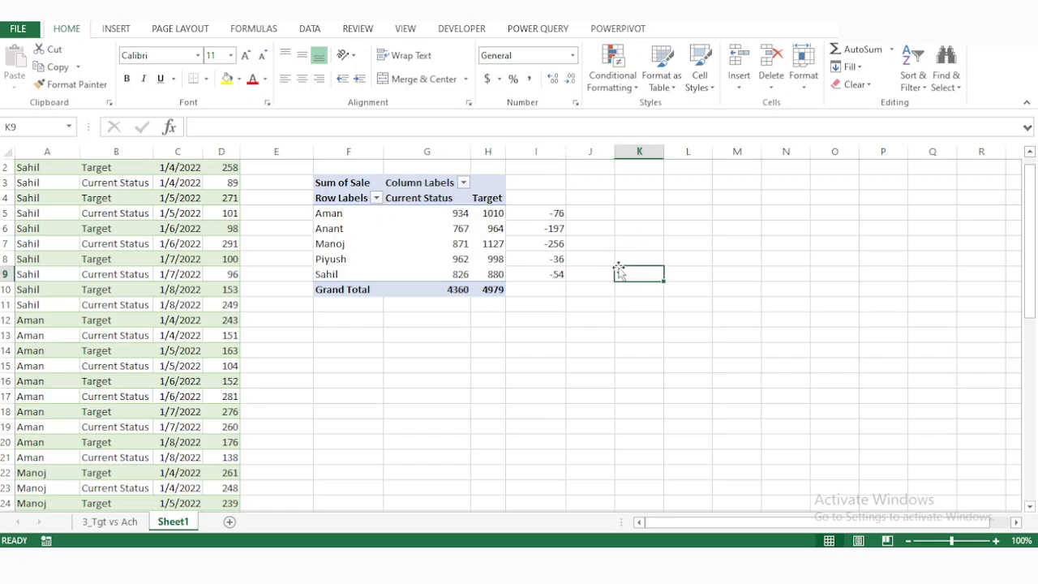
Enter the formula =+I5/H5 in cell J5 to express the difference as a share of the target
click(578, 215)
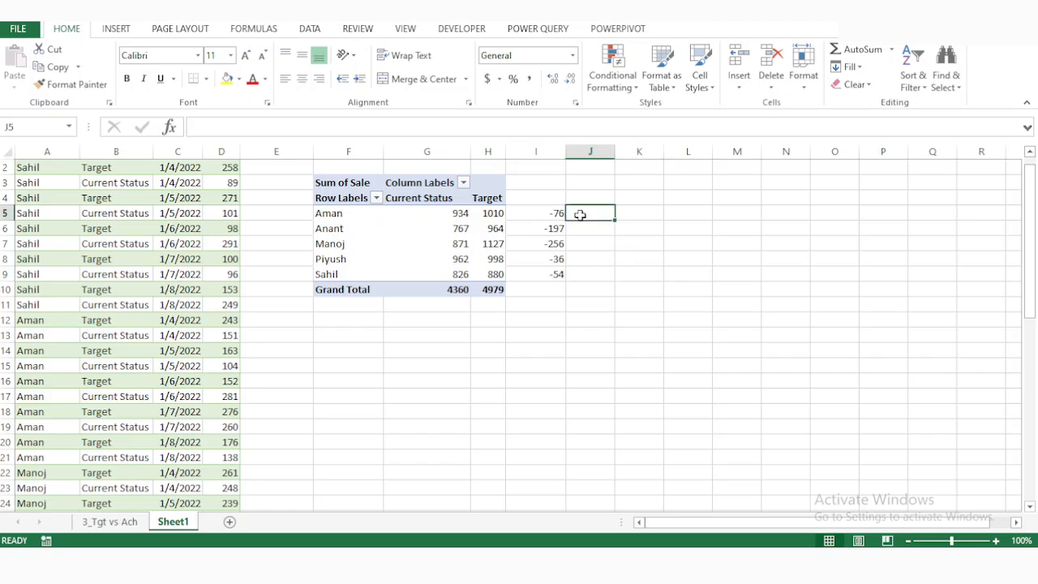
text(+)
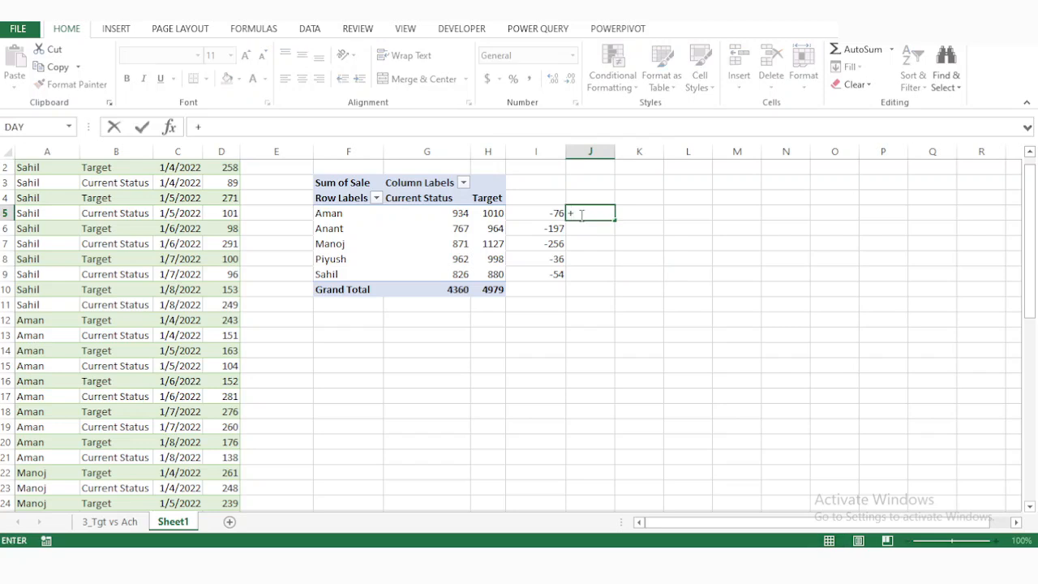
key(Left)
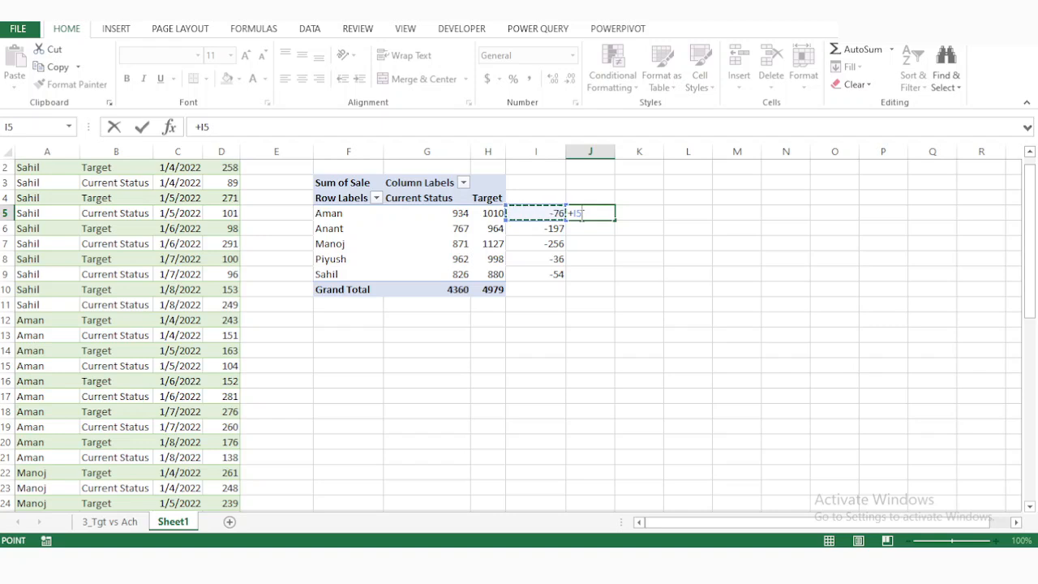
text(/)
key(Left)
key(Left)
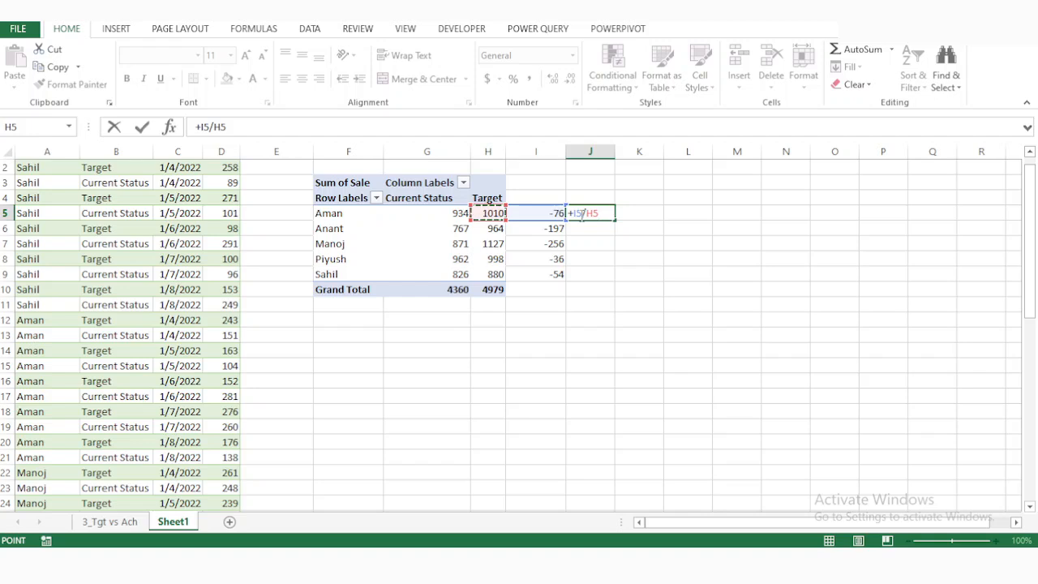
key(Return)
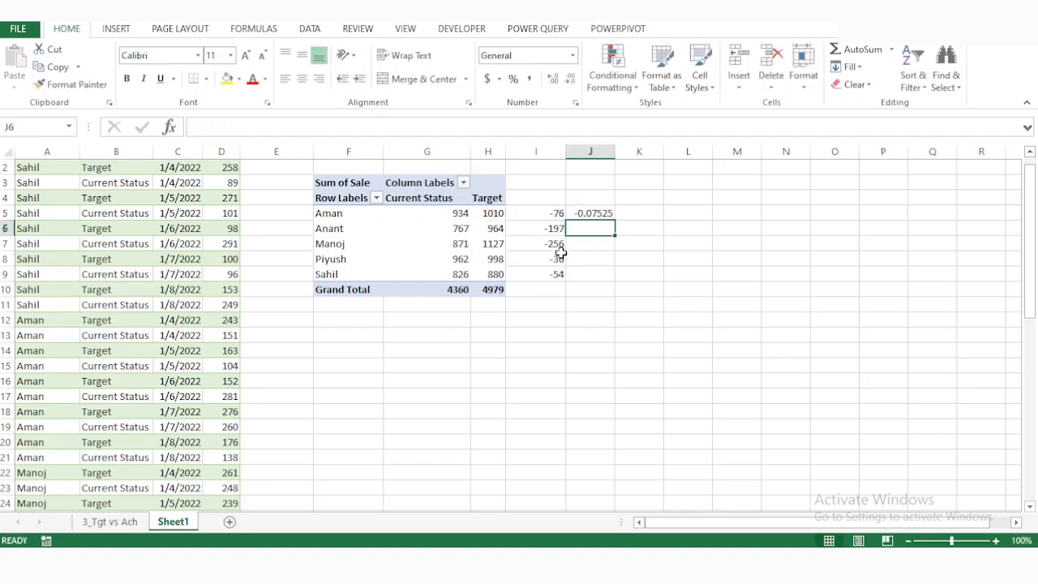
Fill the share formula down from J5 to J9 beside the remaining employee rows
click(553, 275)
key(Right)
key(ctrl+shift+Up)
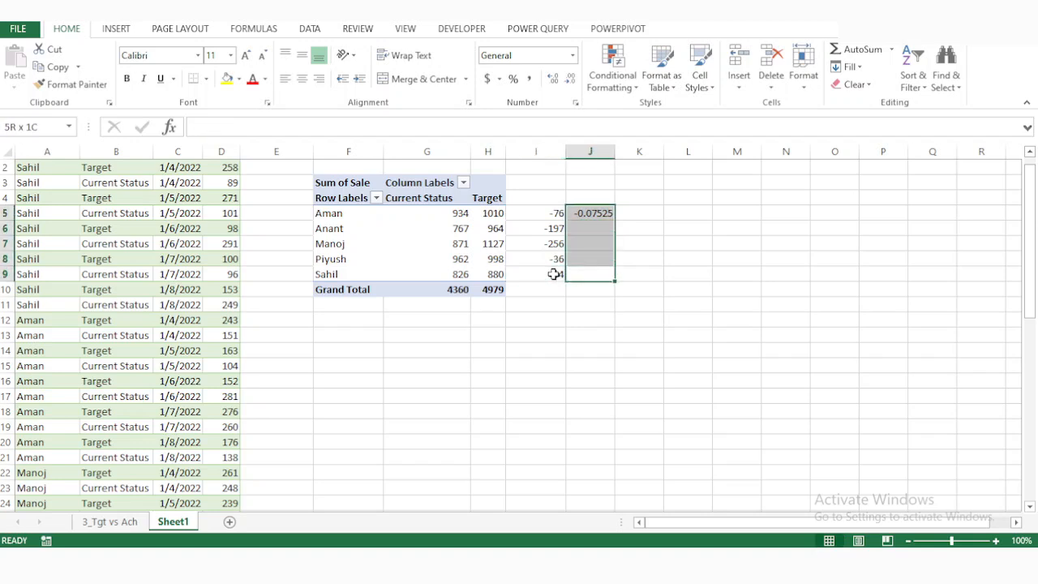
key(ctrl+d)
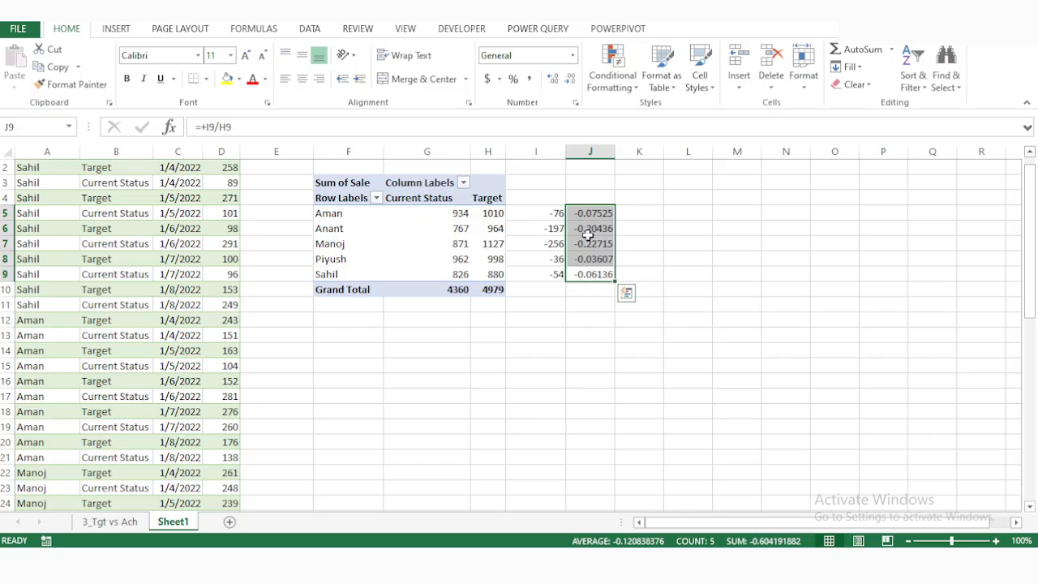
Label the two calculated columns by entering % in cell J4 and Short in cell I4
click(586, 196)
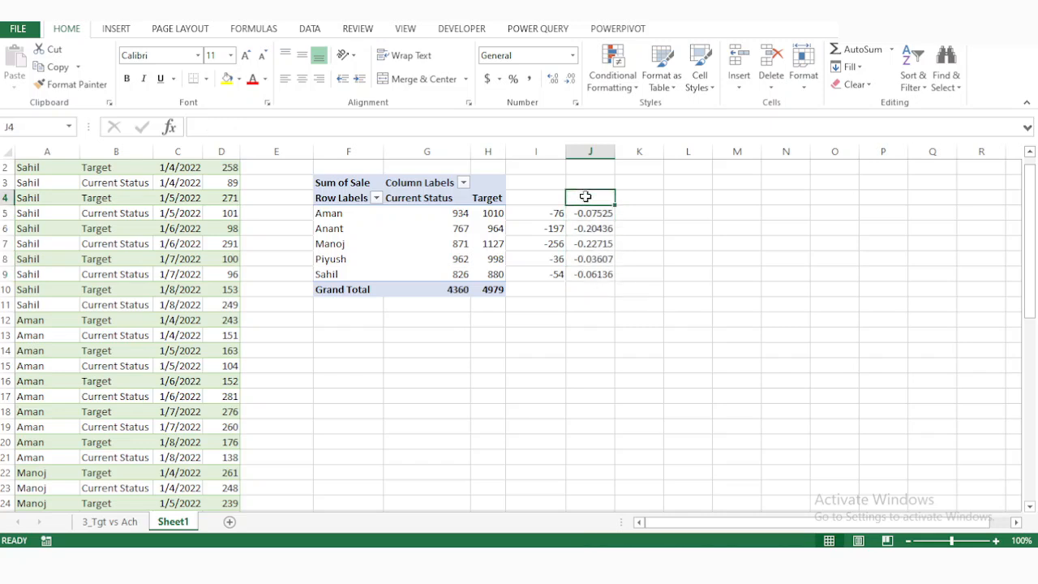
text(%)
key(Return)
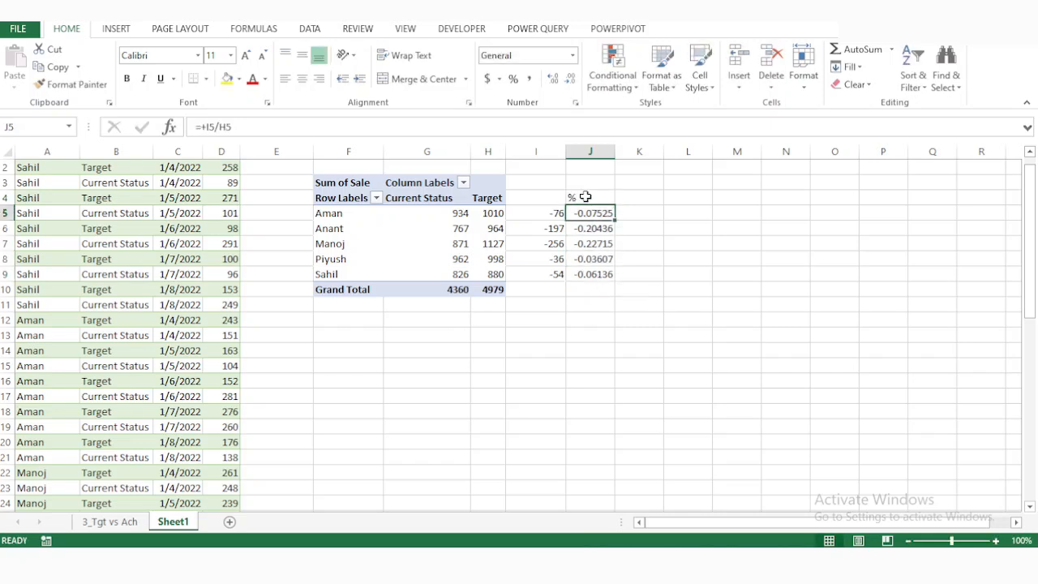
key(Up)
key(Left)
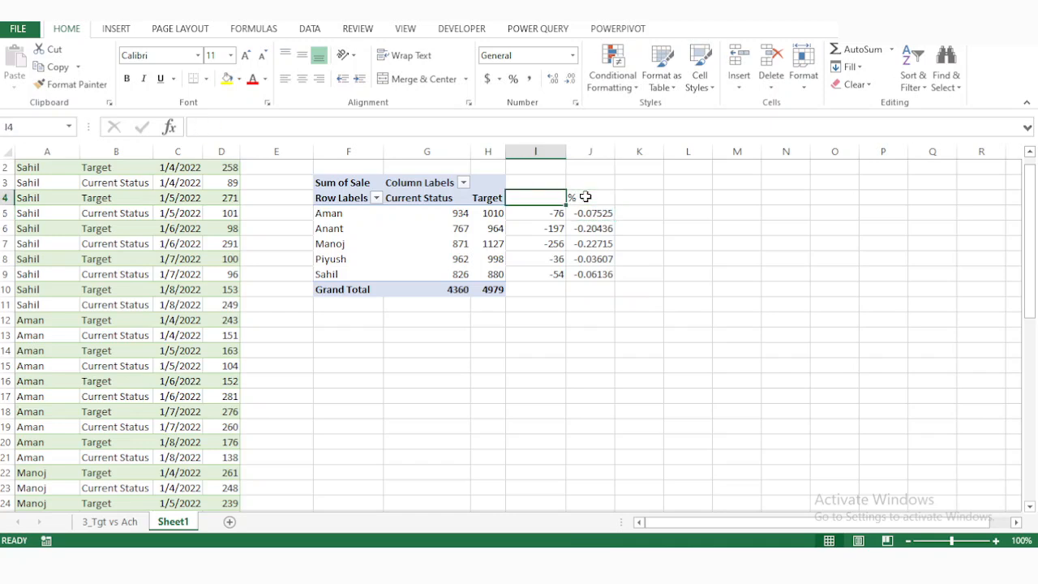
text(Sho)
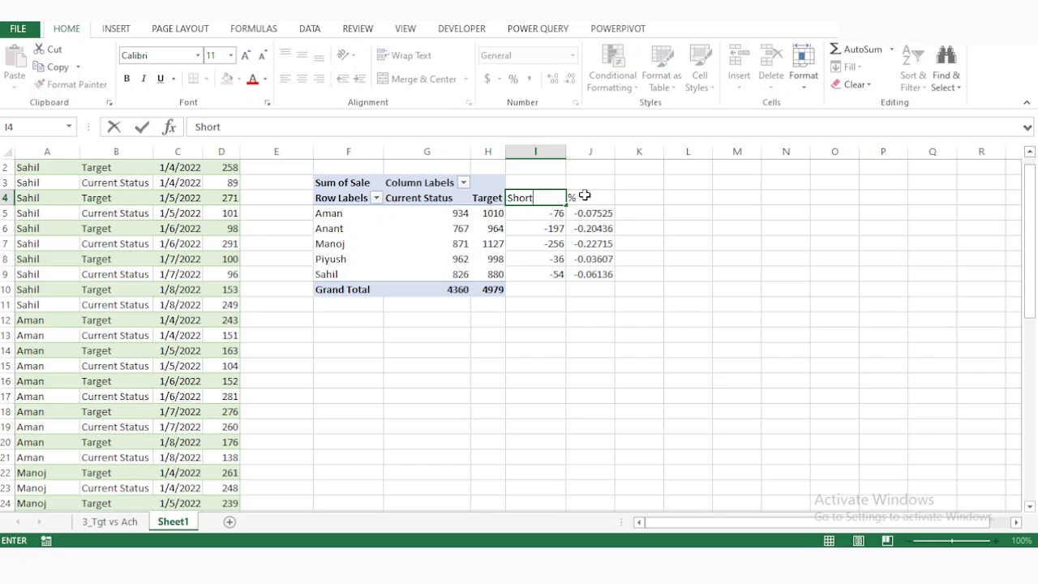
text(rt)
key(Return)
key(Up)
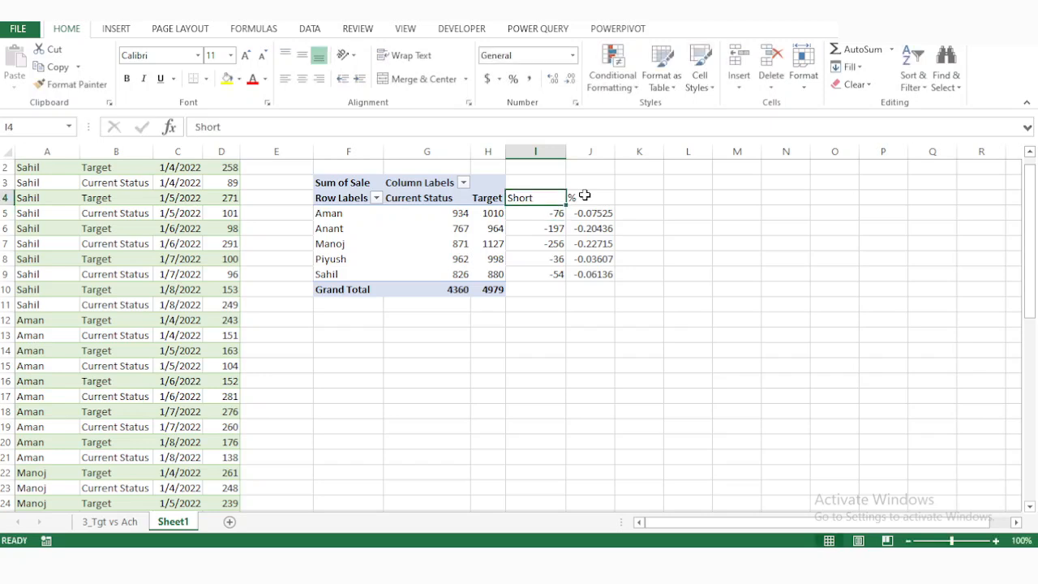
Copy the formatting of the PivotTable's Target header onto the header cells I4:J4
key(Left)
key(Down)
key(Down)
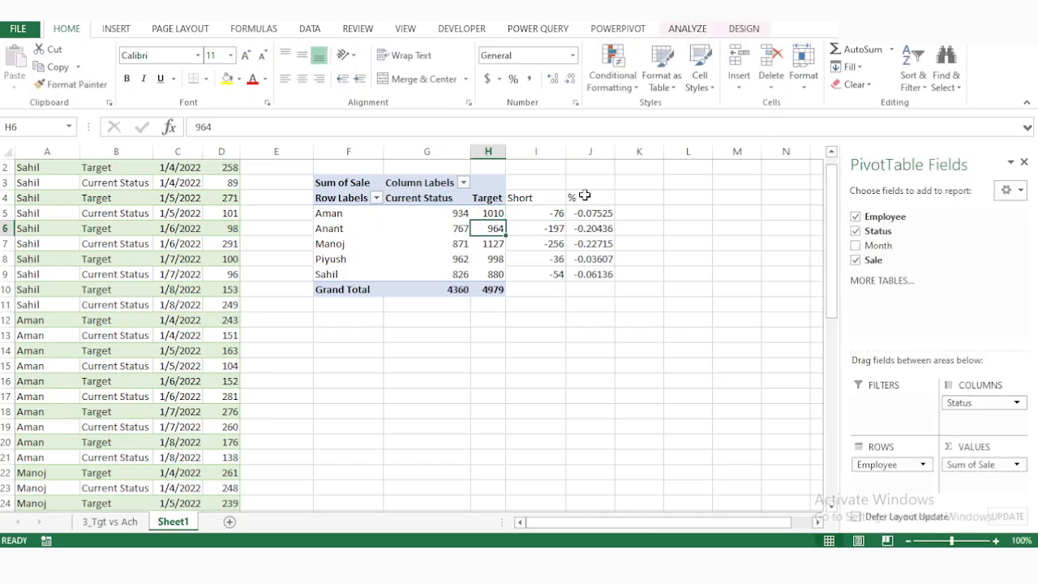
key(Up)
key(Up)
key(Right)
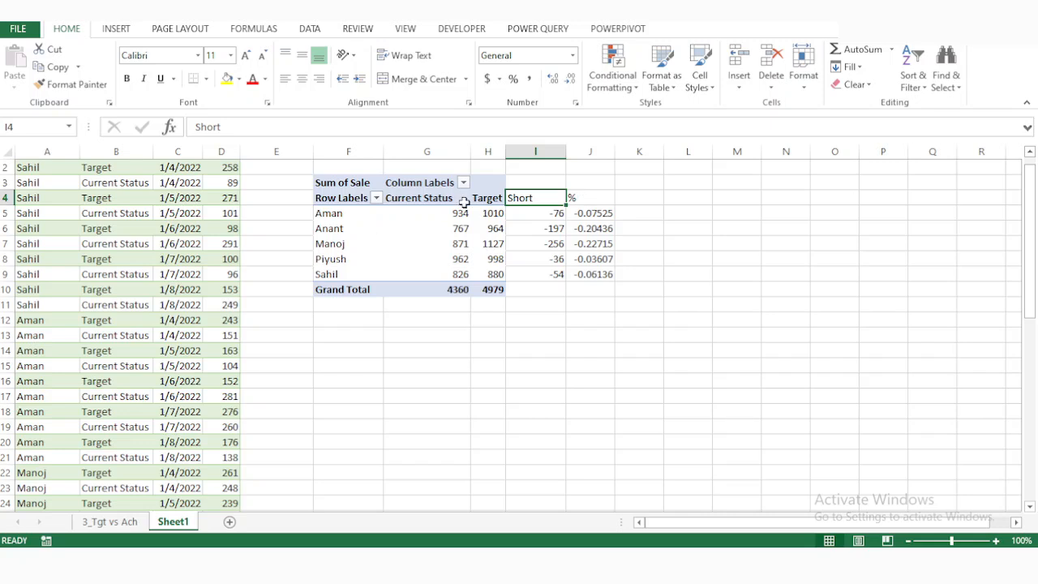
click(477, 201)
click(96, 85)
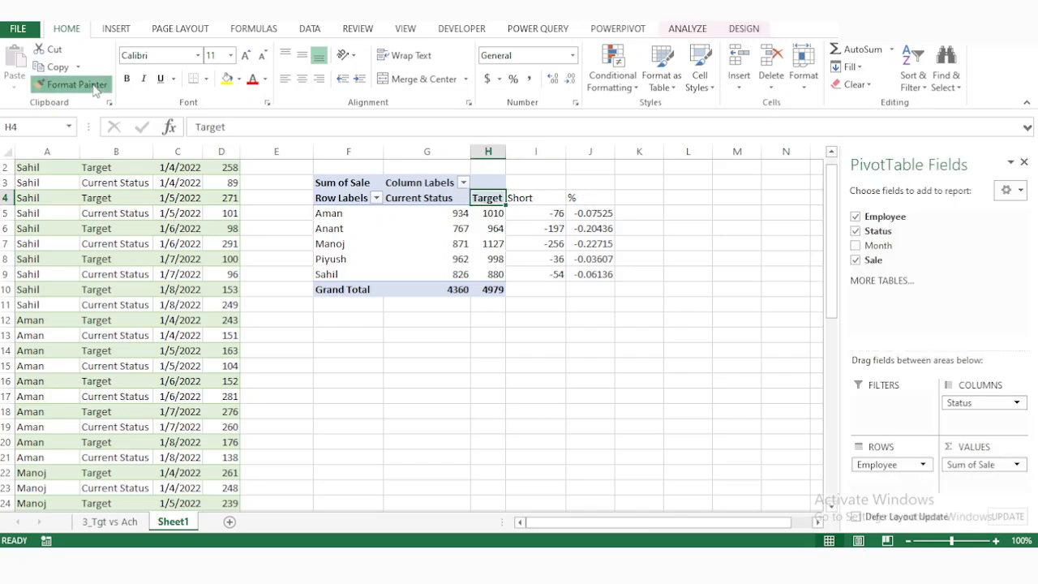
click(537, 198)
drag(537, 198, 593, 204)
Extend the Short and % formulas from row 9 into the Grand Total row, cells I10 and J10
click(544, 289)
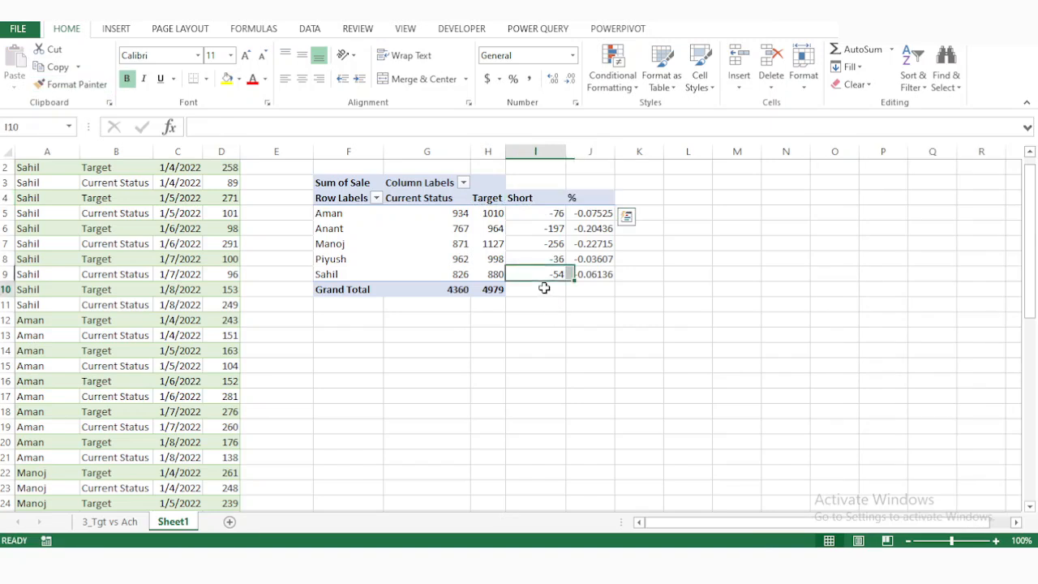
key(ctrl+d)
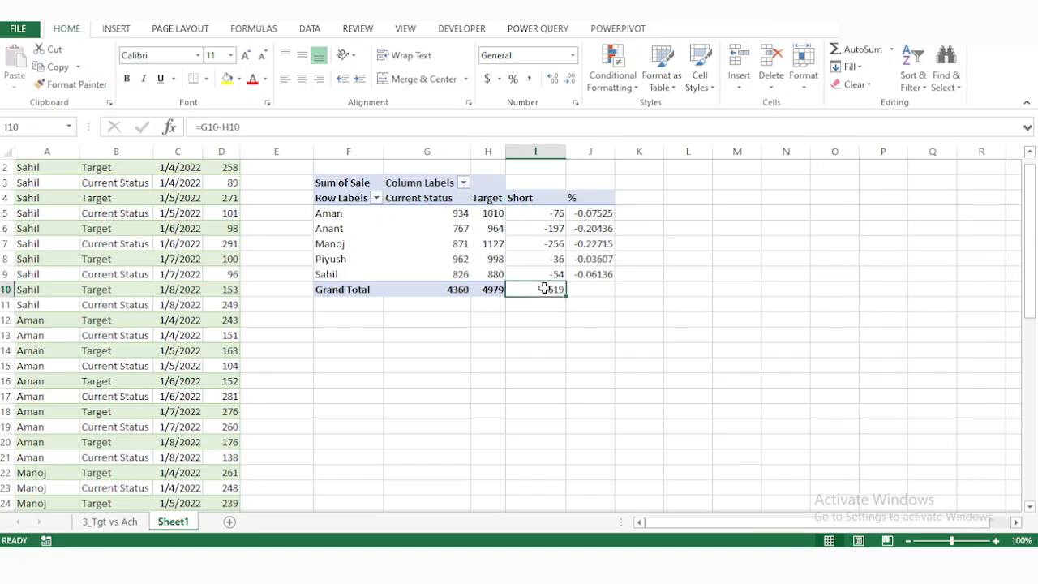
key(Right)
key(ctrl+d)
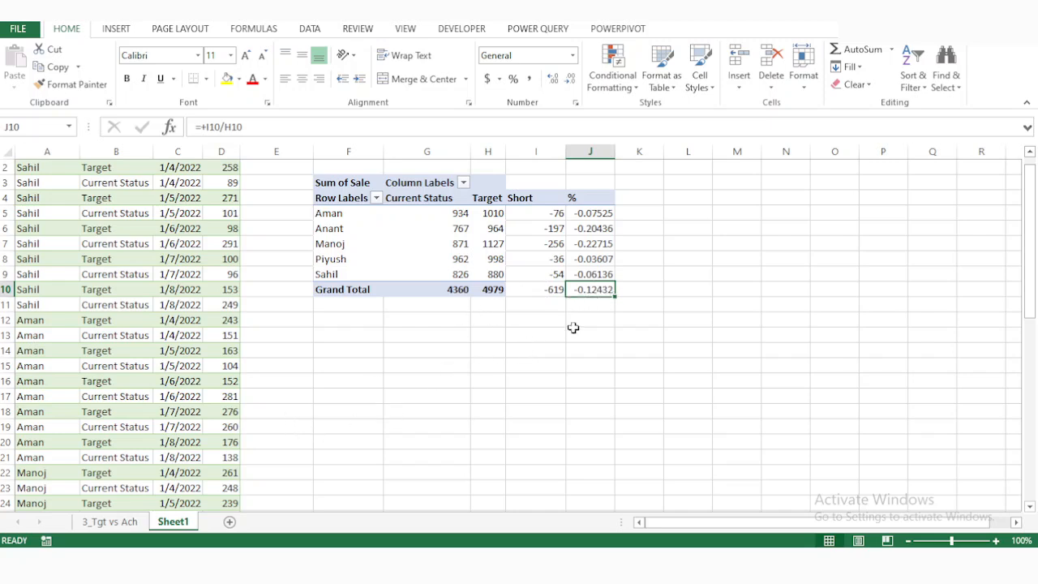
Copy the formatting of the Target grand total cell H10 onto cells I10:J10
drag(608, 228, 601, 244)
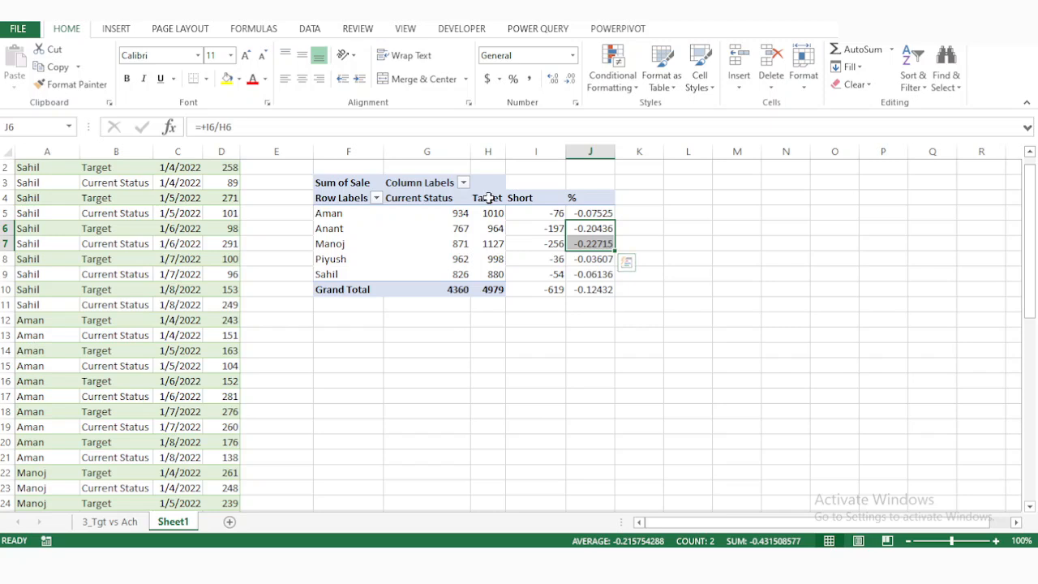
click(490, 292)
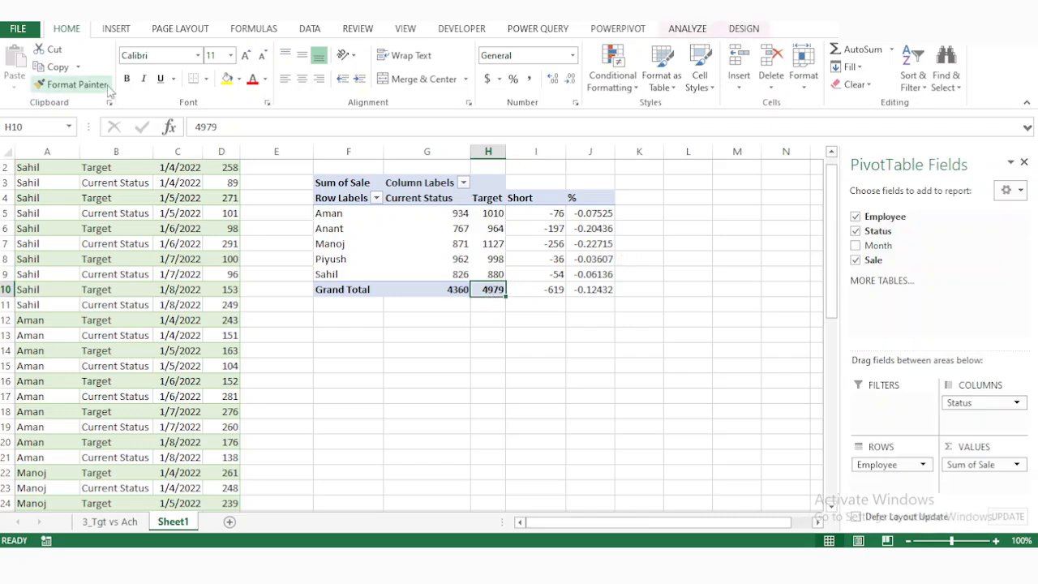
click(65, 86)
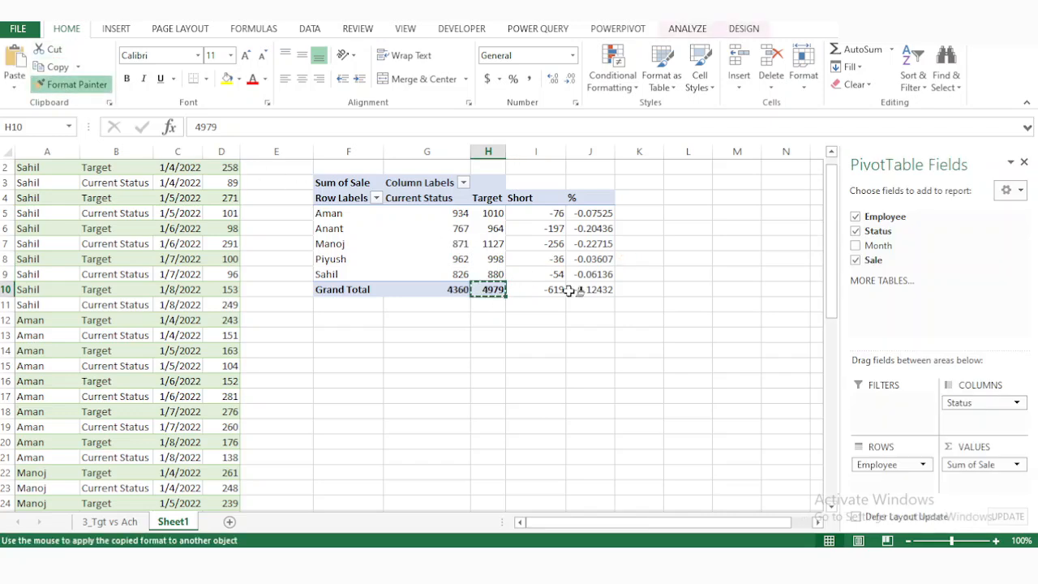
click(539, 289)
drag(538, 290, 582, 289)
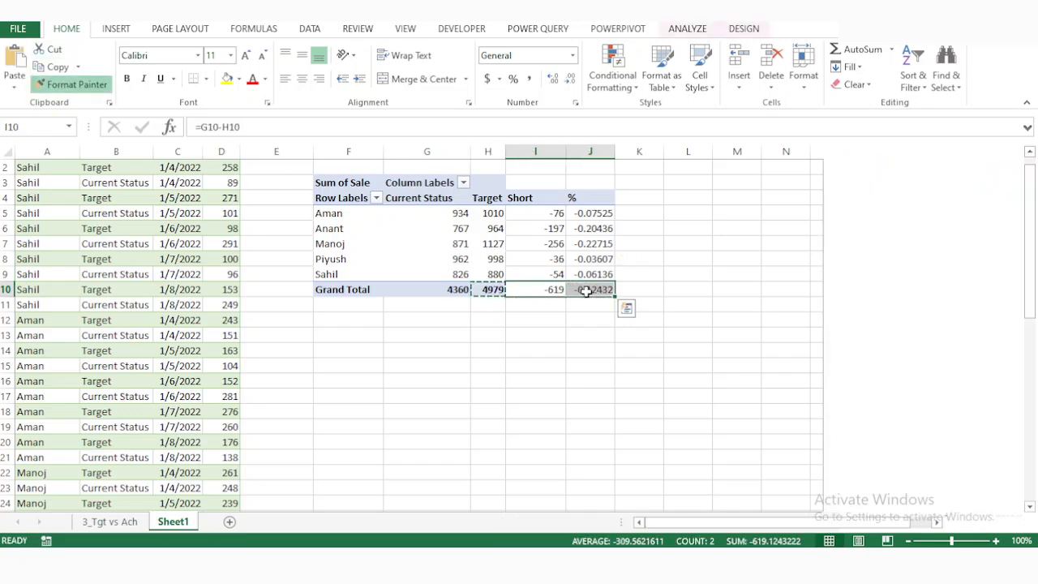
click(642, 321)
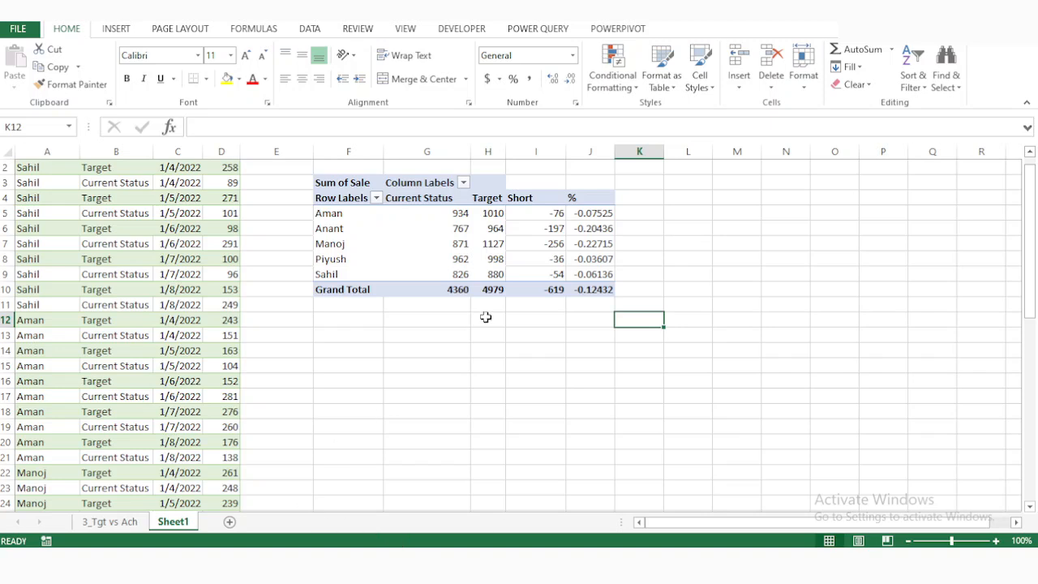
Add the Month field to the PivotTable rows above Employee, and move it to the report filters
click(450, 246)
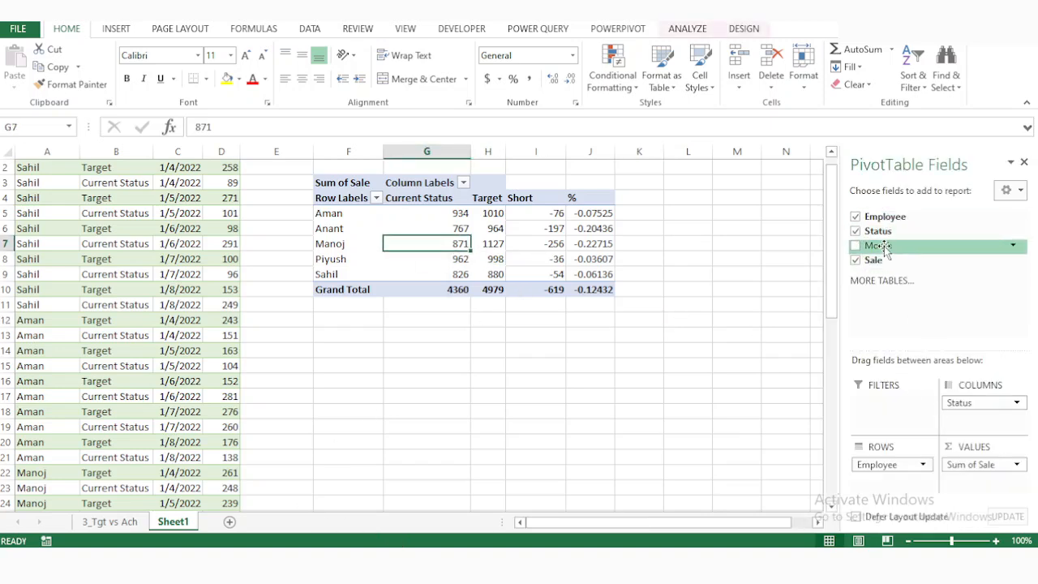
drag(884, 247, 906, 464)
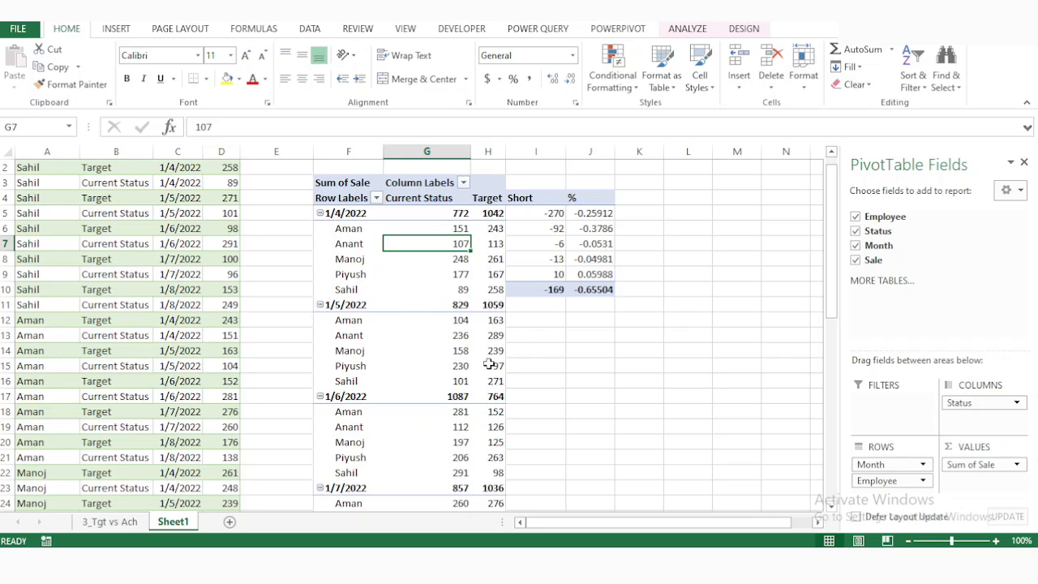
scroll(339, 418, down, 9)
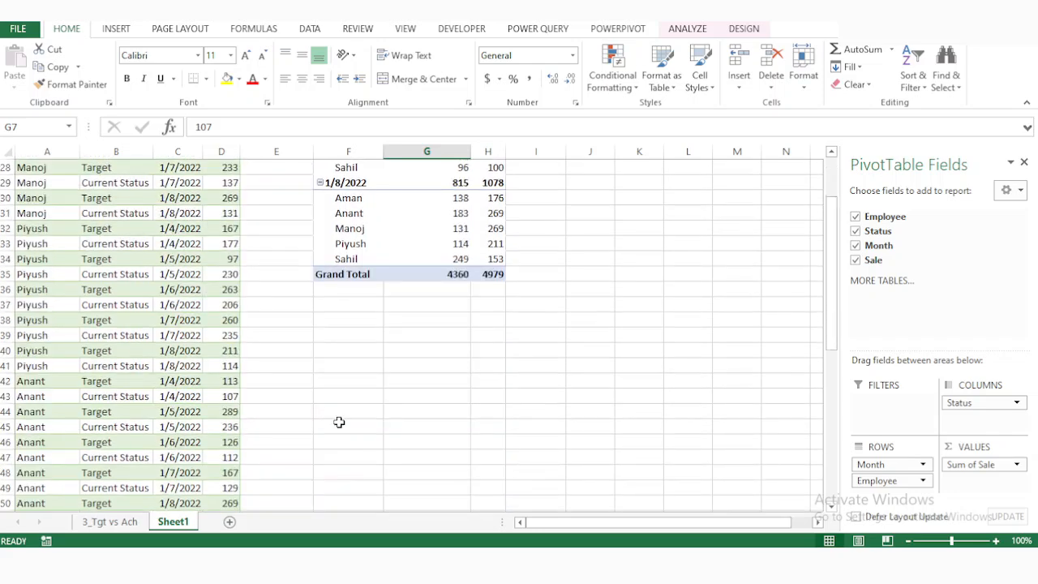
scroll(339, 422, up, 7)
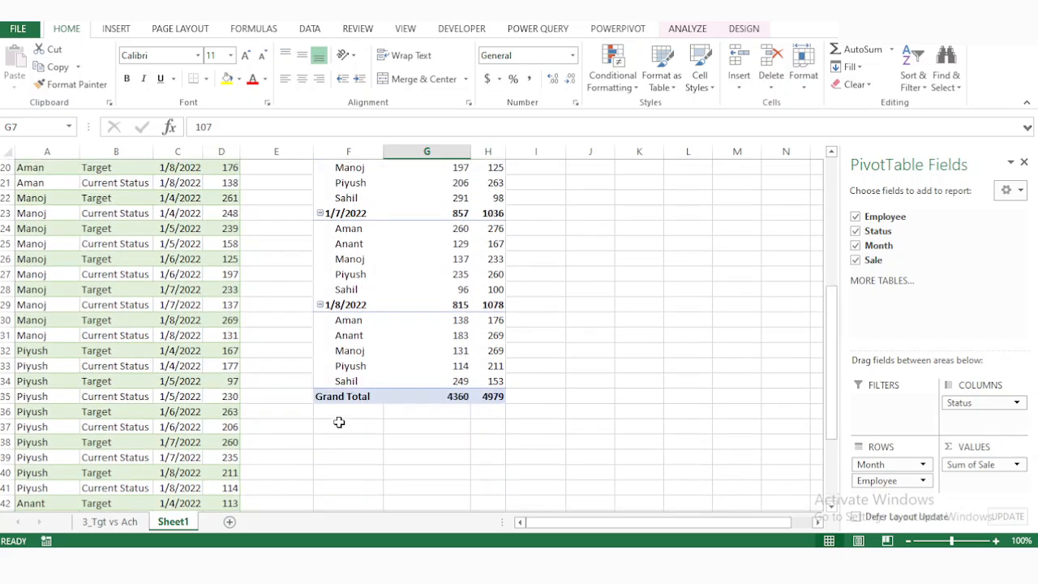
scroll(339, 422, up, 3)
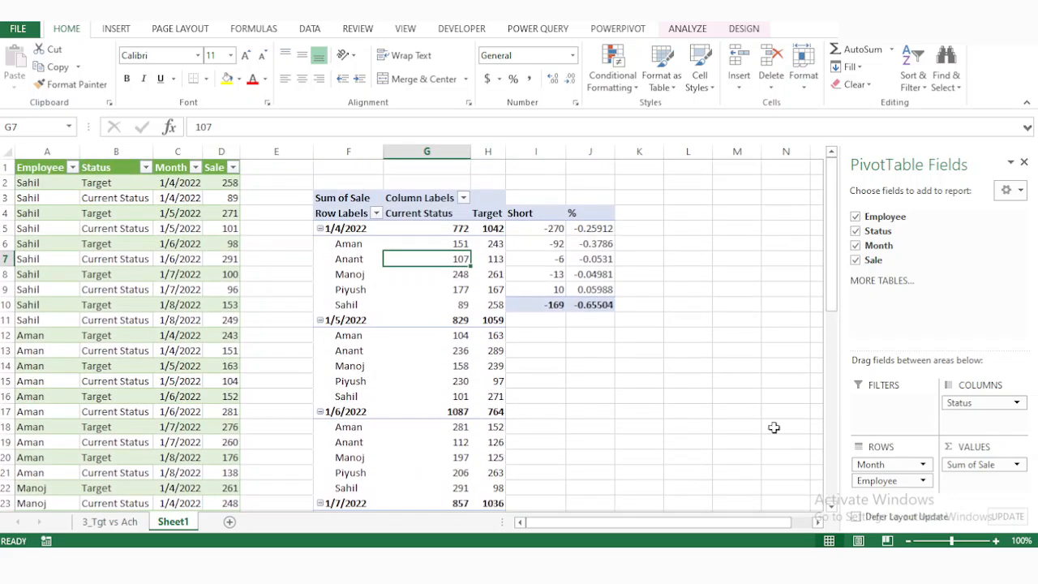
drag(874, 466, 890, 419)
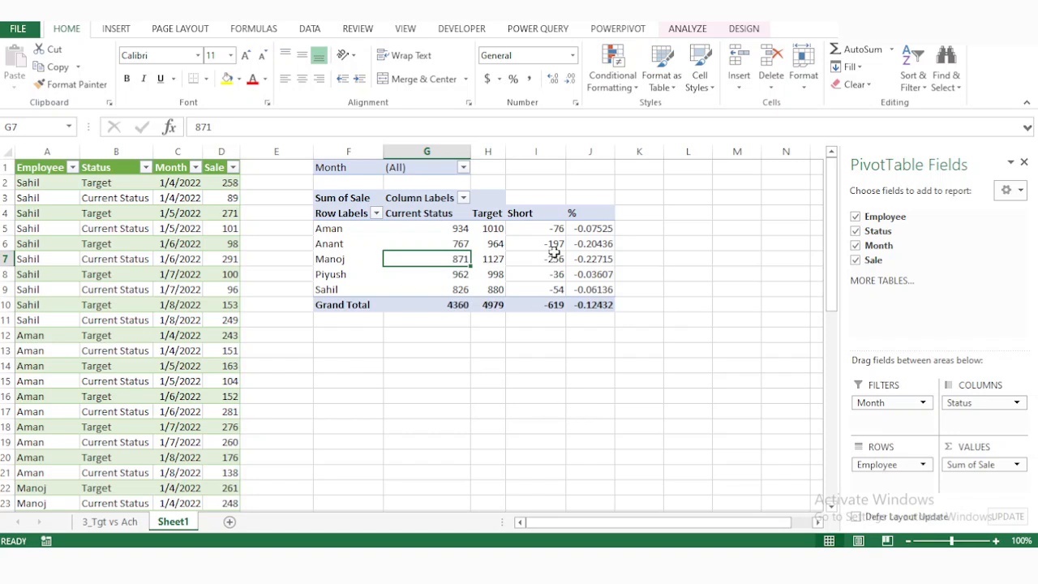
Copy the PivotTable range F3:H10 and paste it beside the report starting at cell L3
click(349, 216)
click(344, 201)
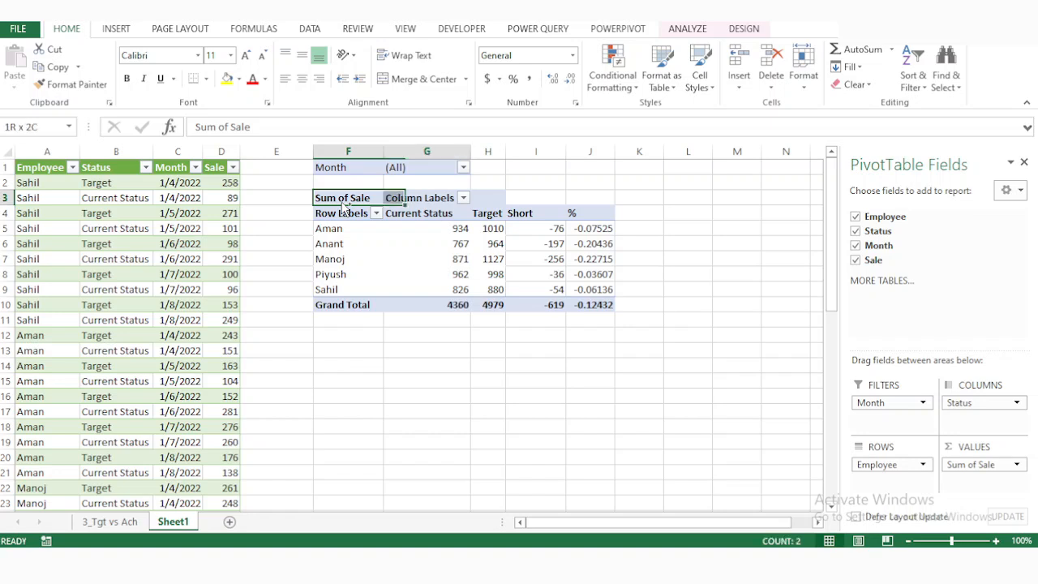
key(shift+Right)
key(shift+Down)
key(shift+Down)
key(shift+Down)
key(shift+Down)
key(shift+Down)
key(shift+Down)
key(shift+Down)
key(shift+Right)
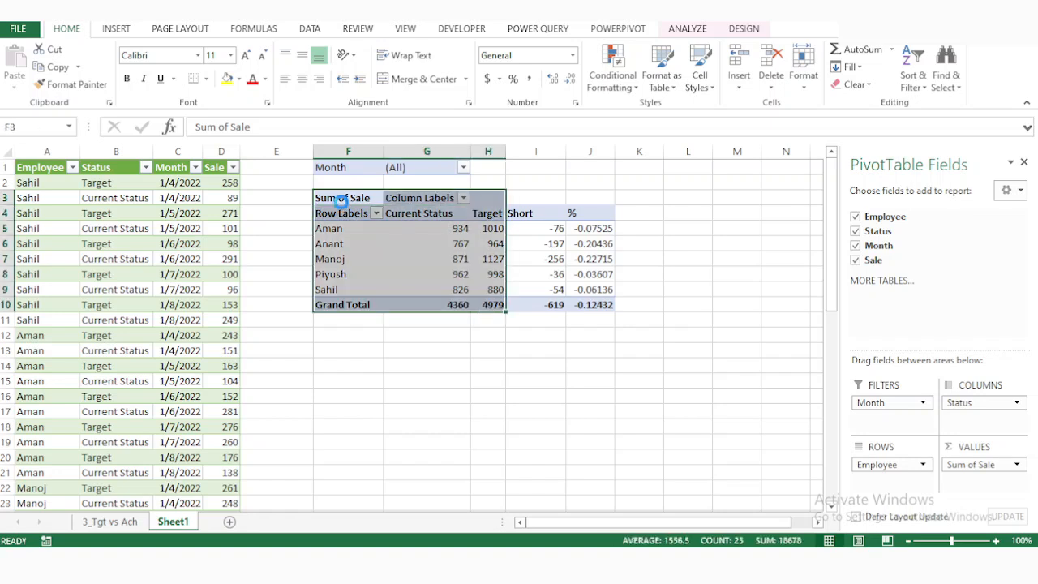
key(ctrl+c)
click(691, 200)
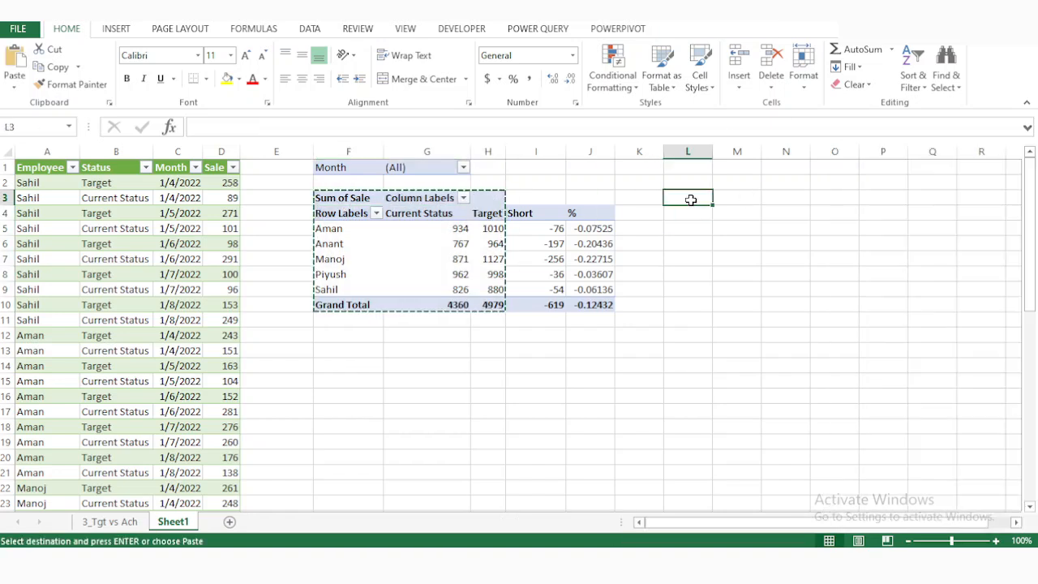
key(ctrl+v)
click(754, 227)
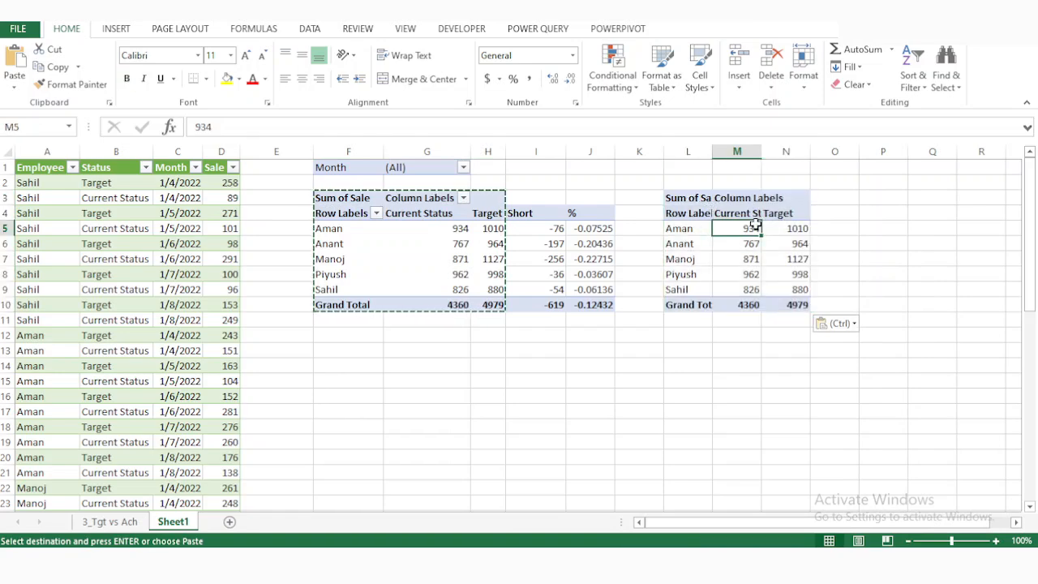
double_click(765, 213)
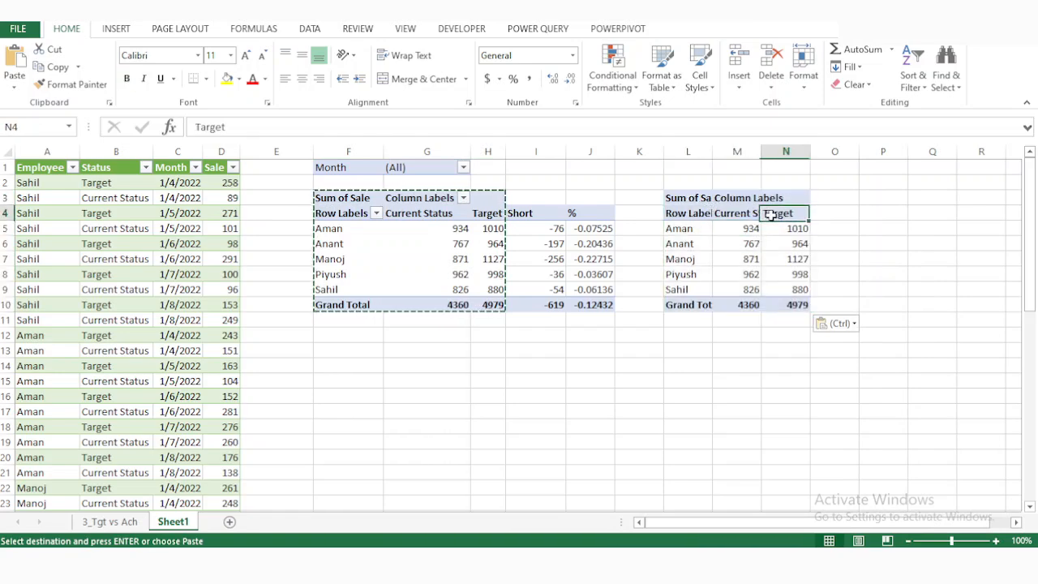
click(403, 203)
key(Right)
key(Right)
key(Right)
key(Right)
key(Right)
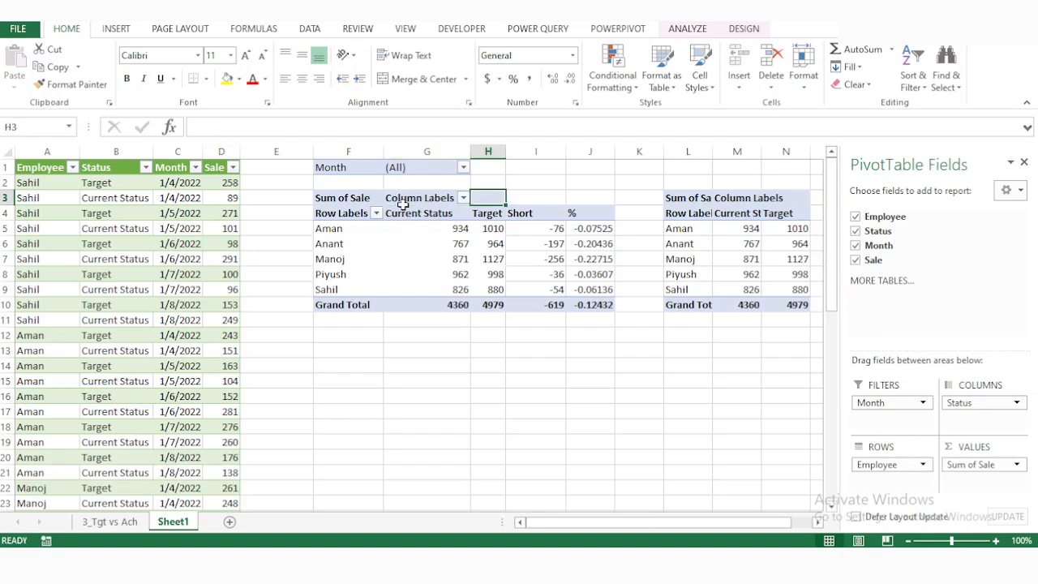
Clear the contents of the static copy pasted beside the report starting at cell L3
key(ctrl+shift+Right)
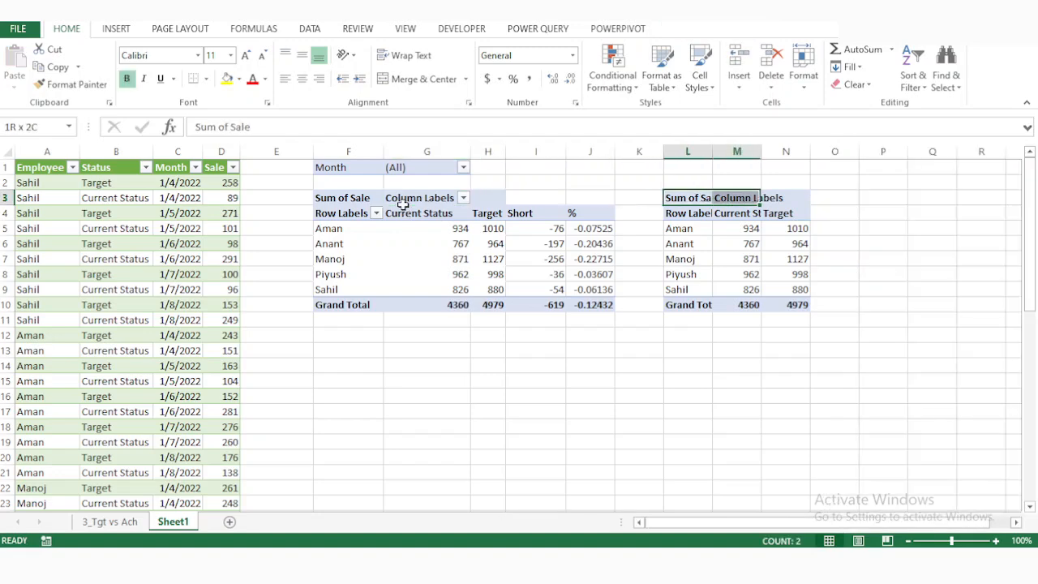
key(ctrl+shift+Right)
key(ctrl+shift+Down)
key(ctrl+BackSpace)
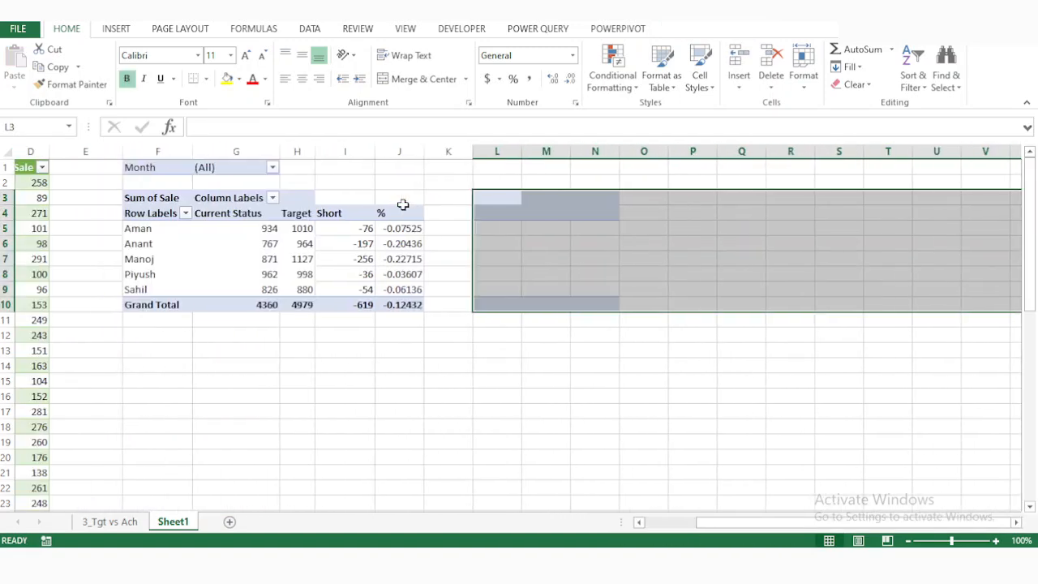
click(296, 212)
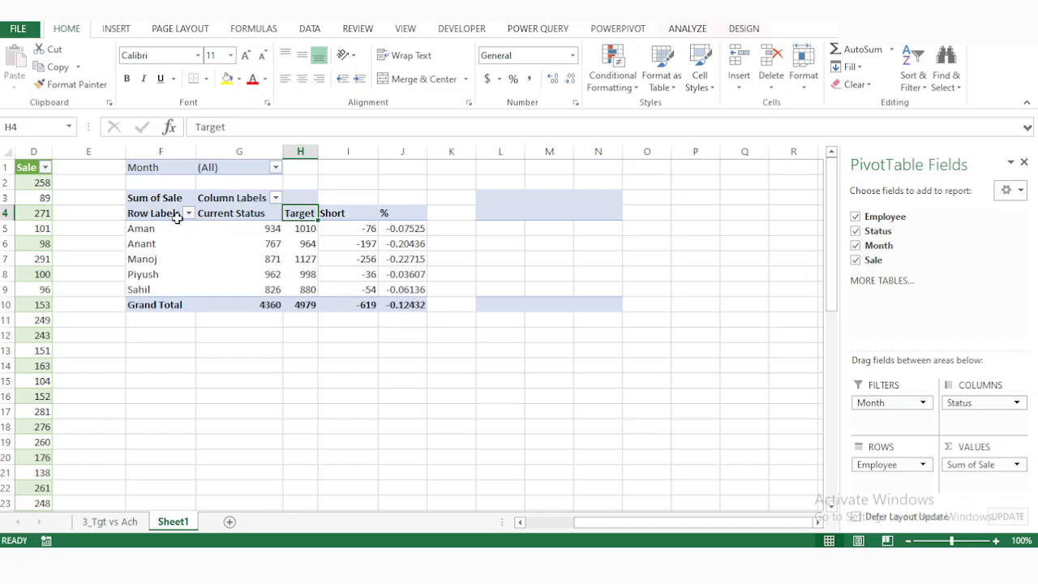
Remove the Month field from the PivotTable's report filters
click(144, 168)
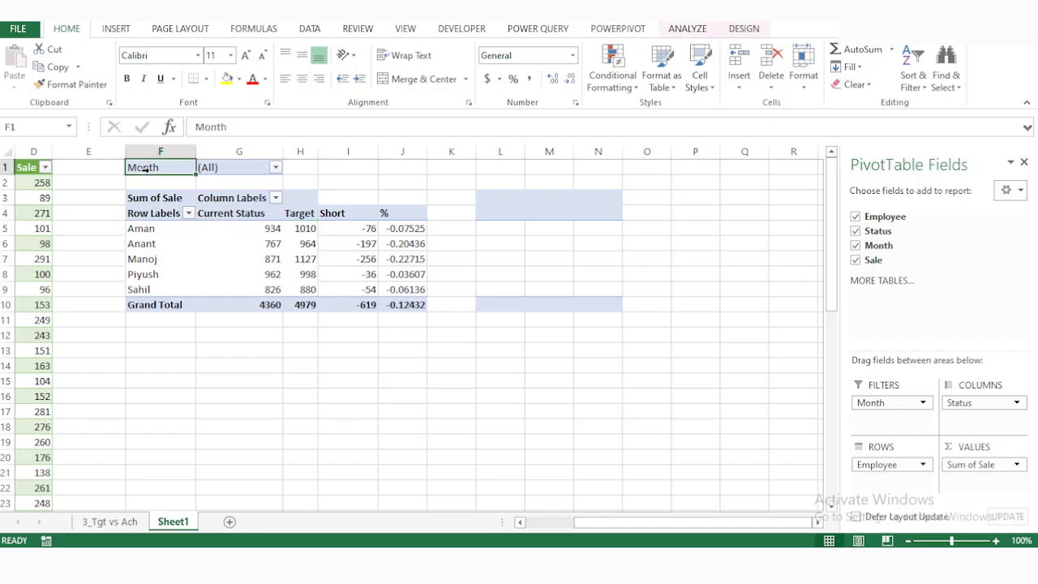
key(Down)
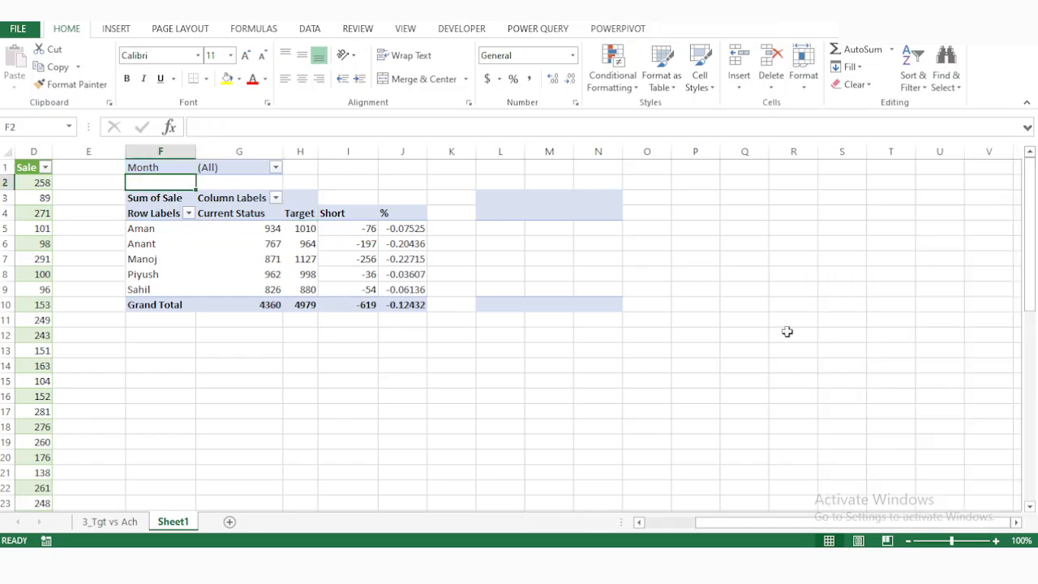
click(270, 259)
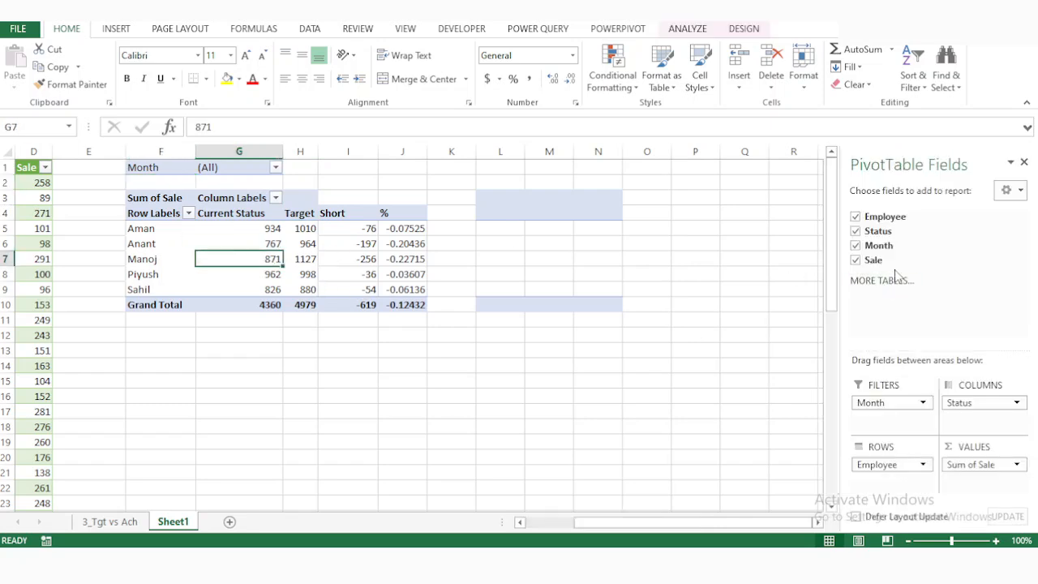
click(855, 246)
Copy the entire PivotTable F3:H10 and paste it at cell L3 as a second PivotTable
drag(136, 204, 304, 305)
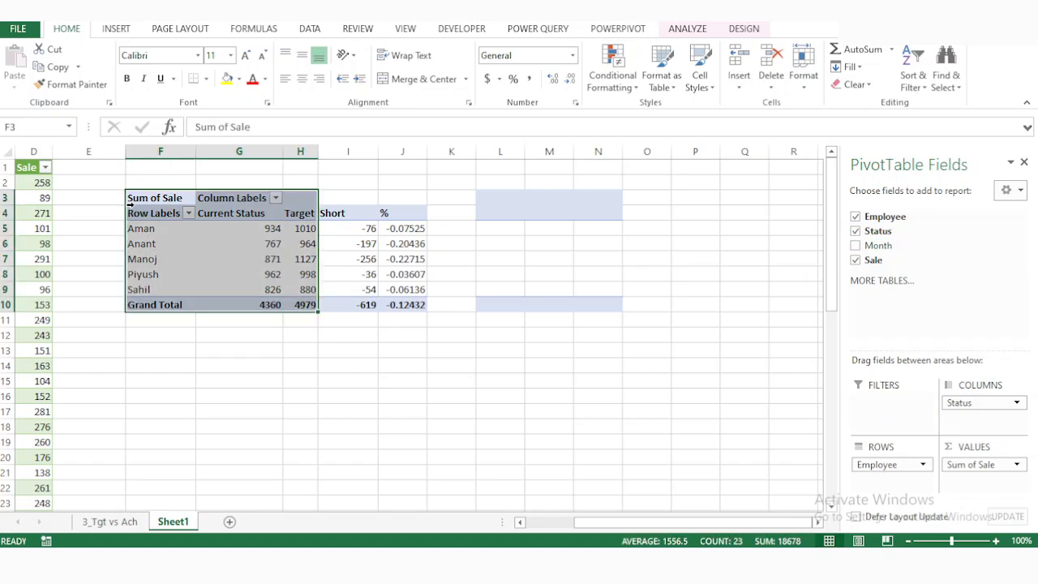
key(ctrl+c)
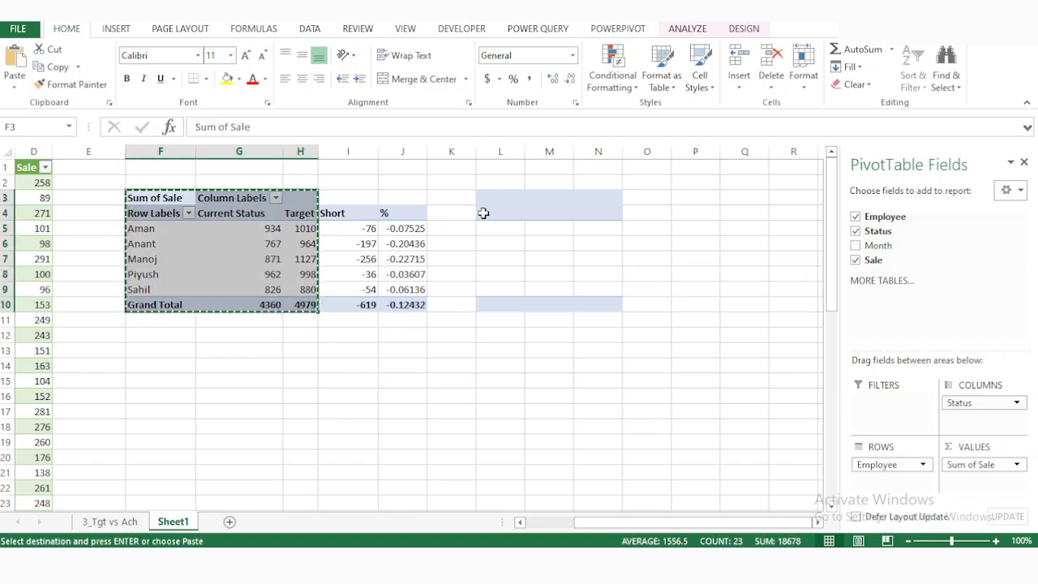
click(492, 199)
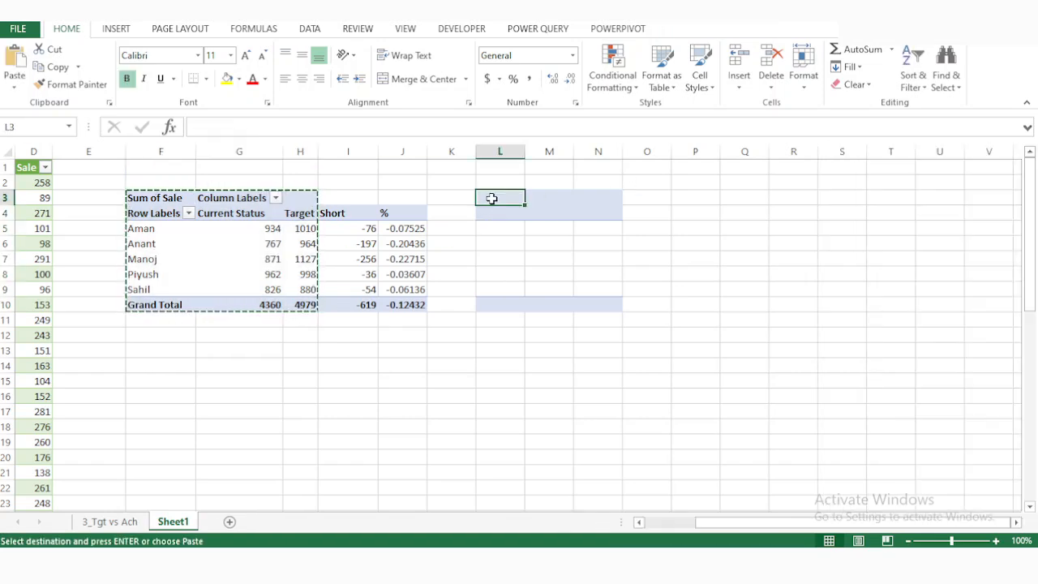
key(ctrl+v)
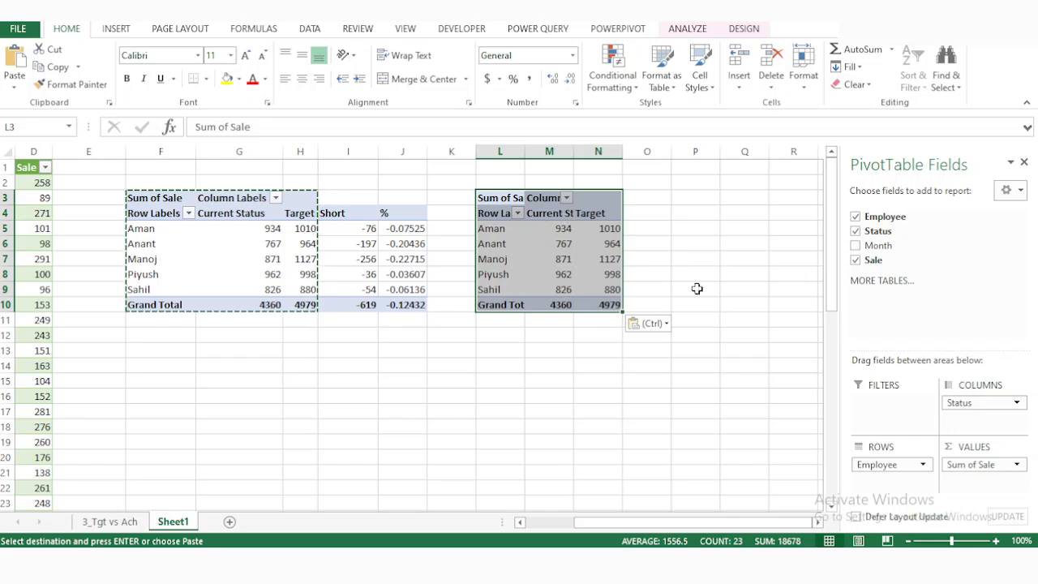
Add the Month field to the original PivotTable and place it in the report filters
click(185, 229)
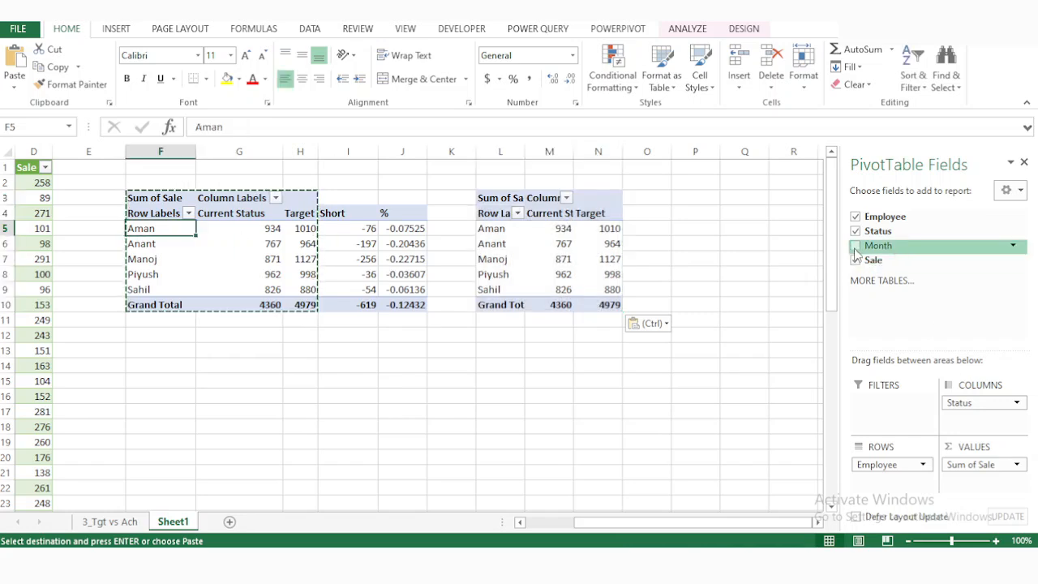
drag(889, 247, 880, 399)
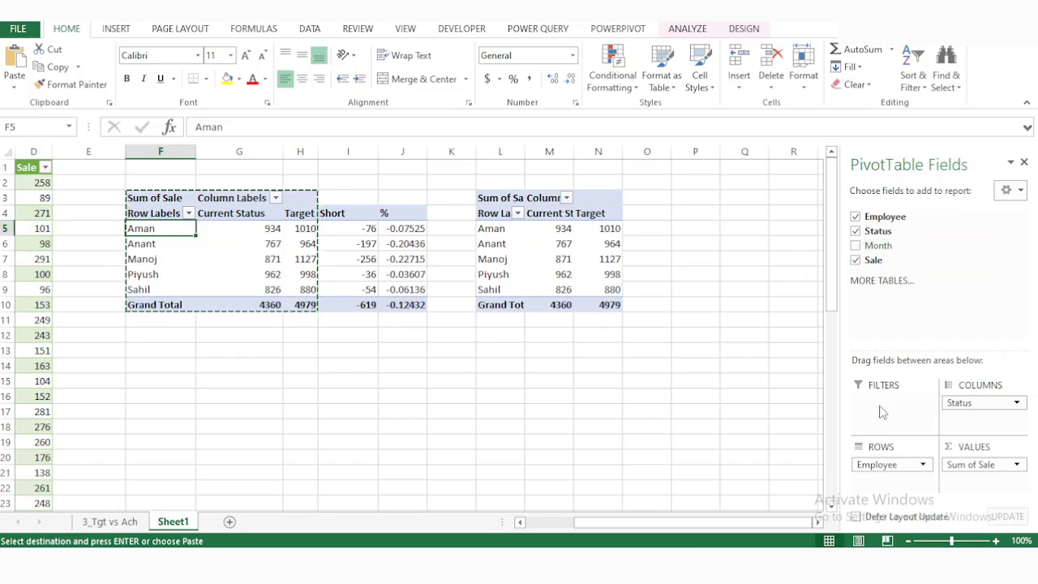
click(855, 246)
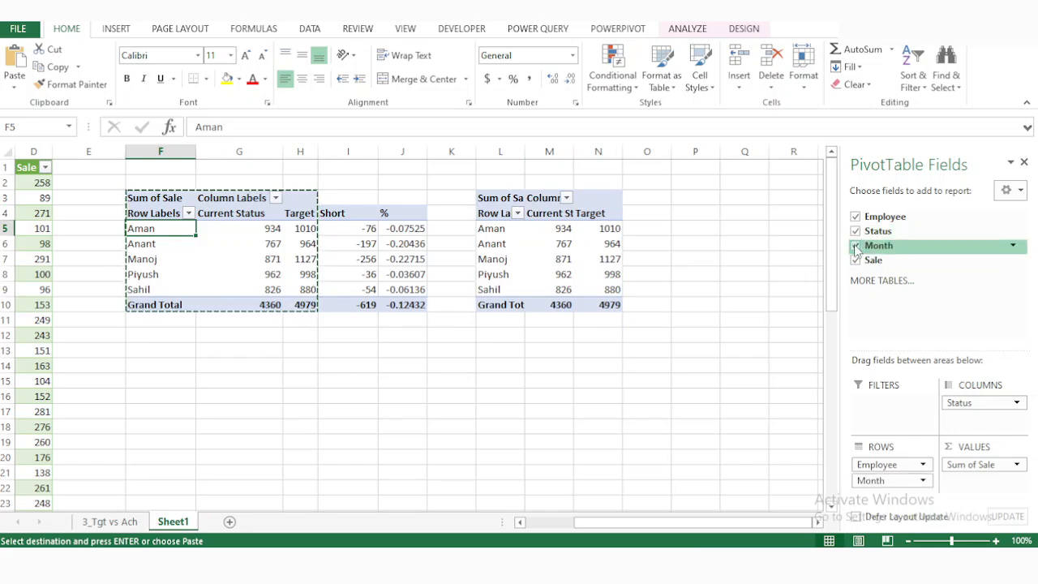
drag(874, 246, 883, 416)
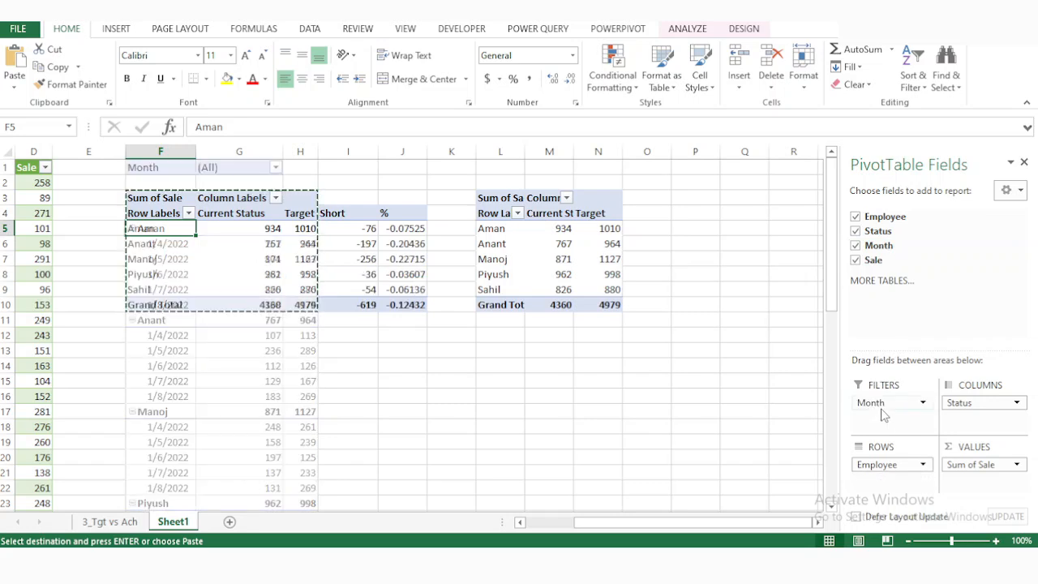
Add the Month field to the rows of the second PivotTable, above Employee
click(504, 217)
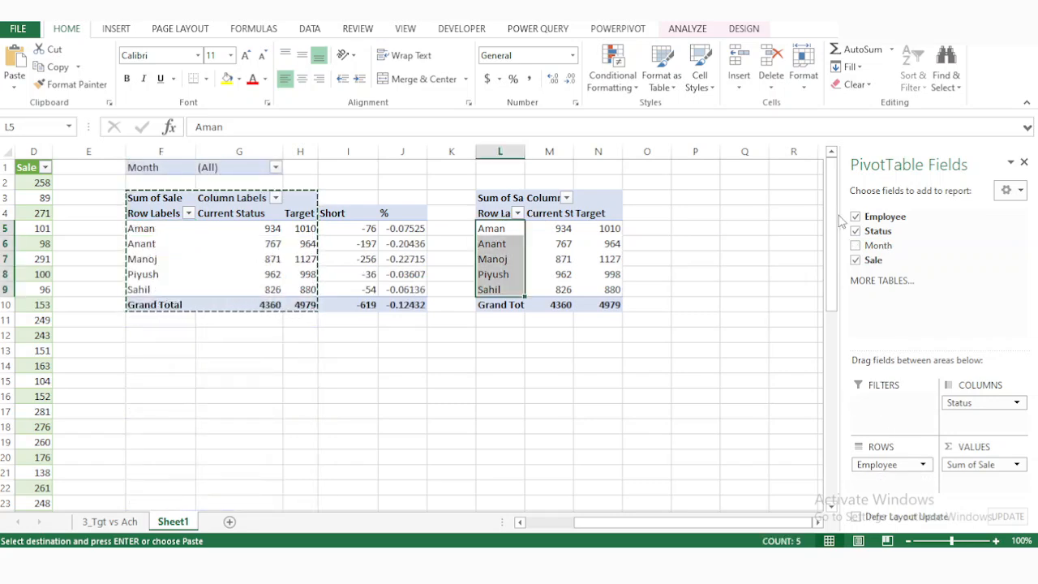
drag(867, 246, 880, 465)
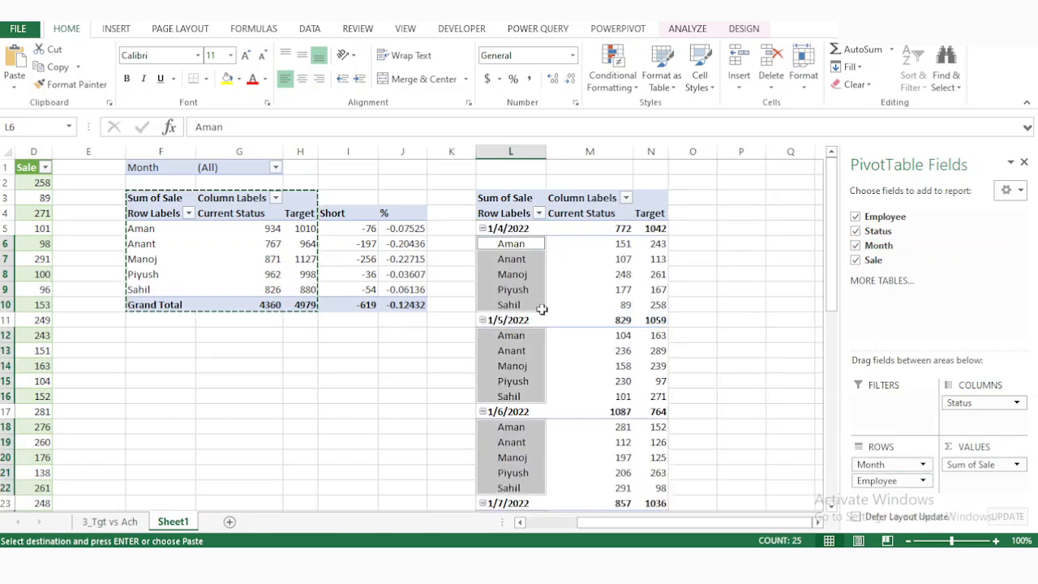
click(519, 290)
right_click(523, 293)
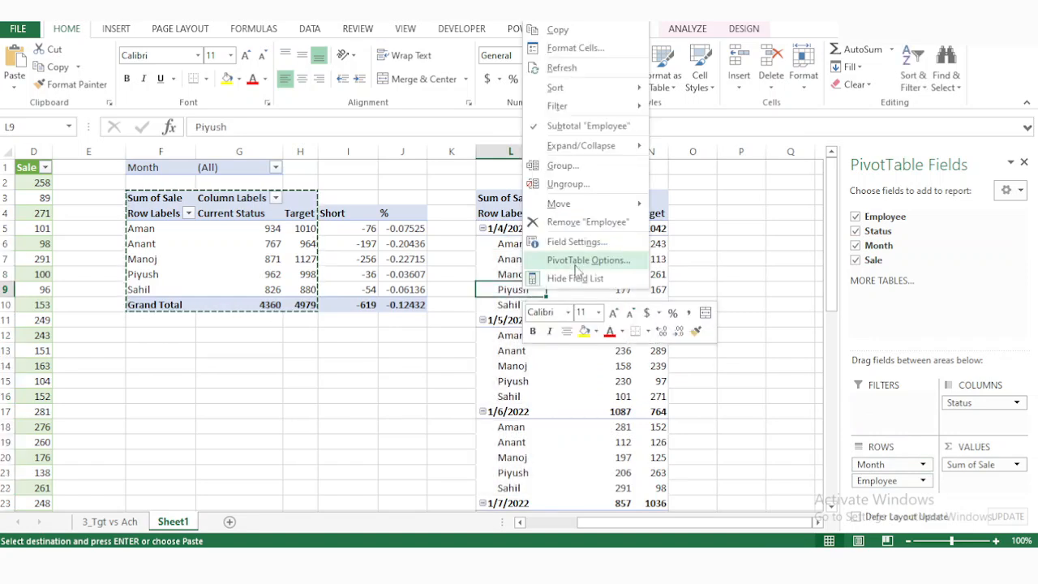
key(Escape)
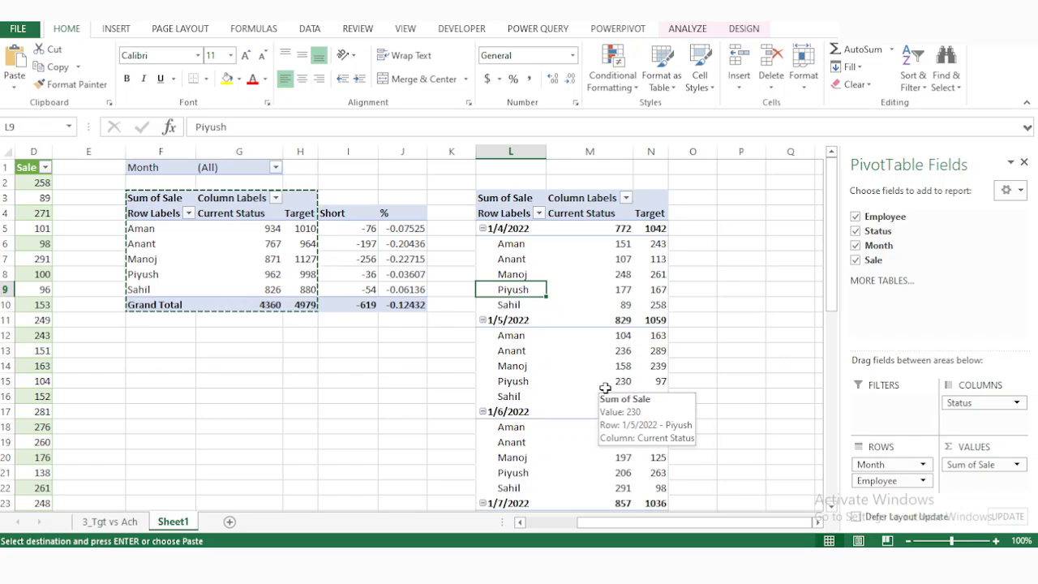
Filter the original PivotTable's Month to only 1/8/2022 with multiple selection enabled, and open the 3_Tgt vs Ach sheet
click(262, 264)
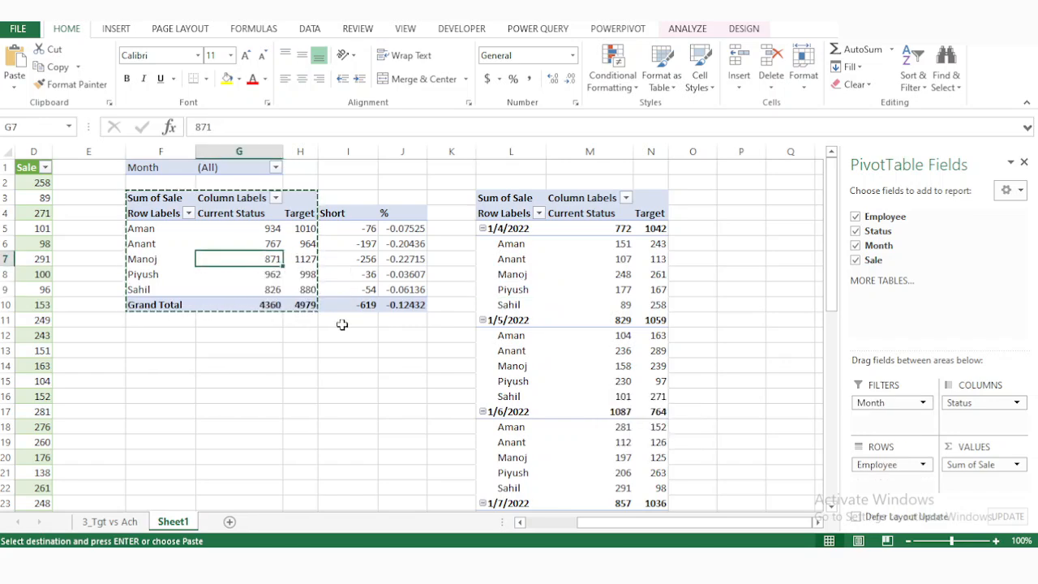
click(354, 339)
key(Escape)
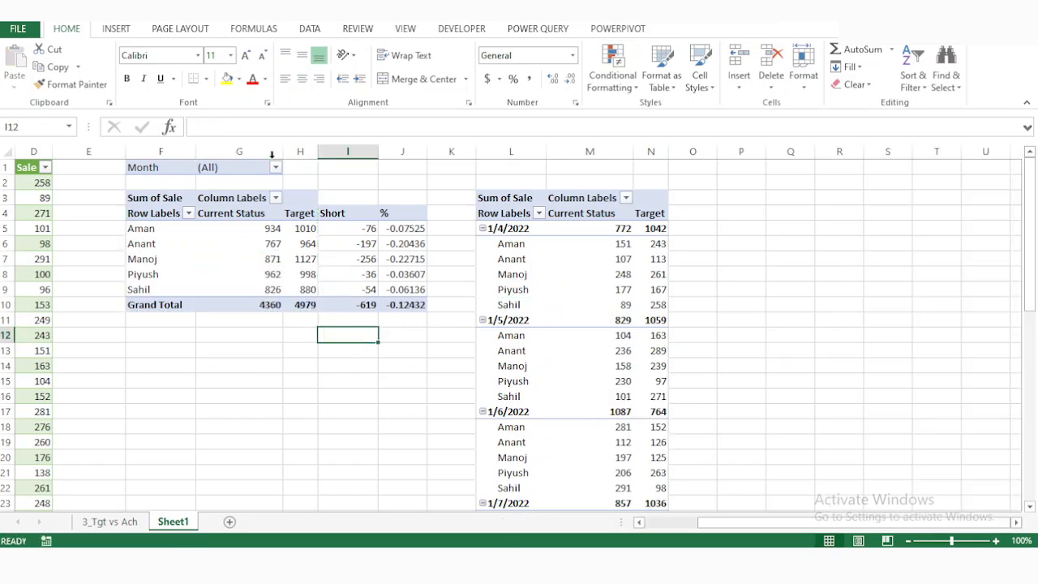
click(276, 169)
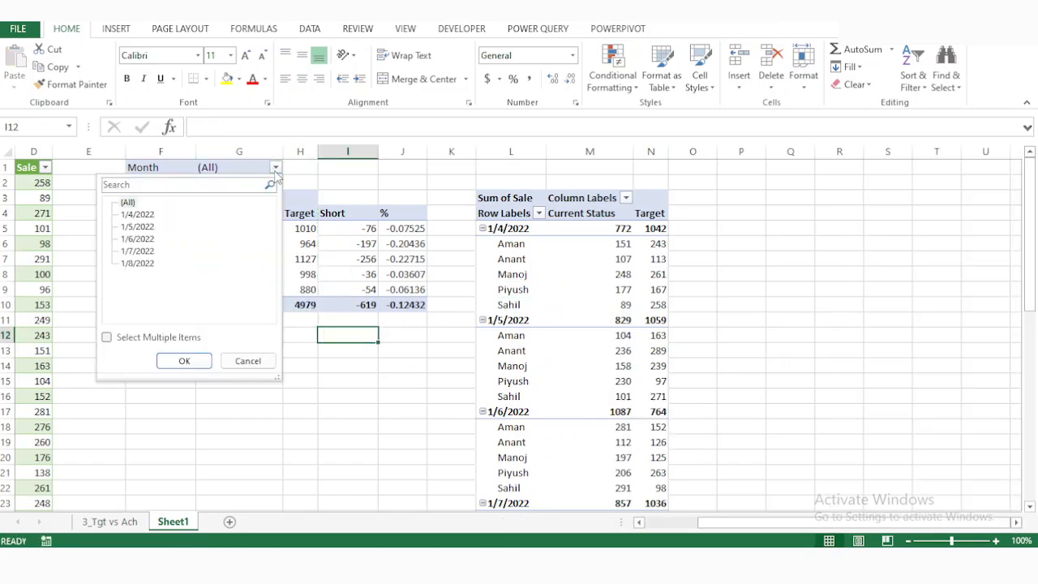
click(108, 339)
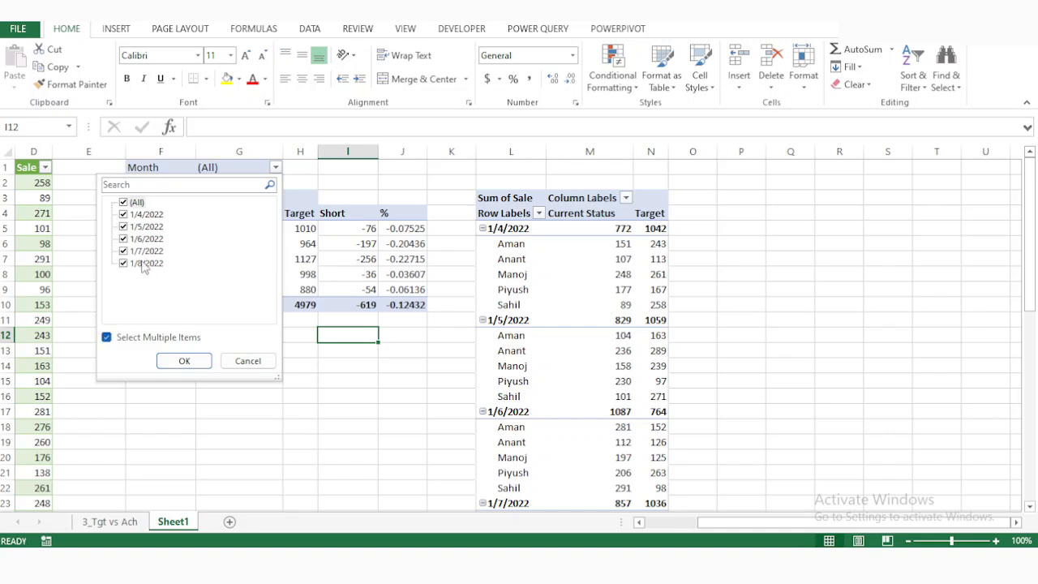
click(122, 204)
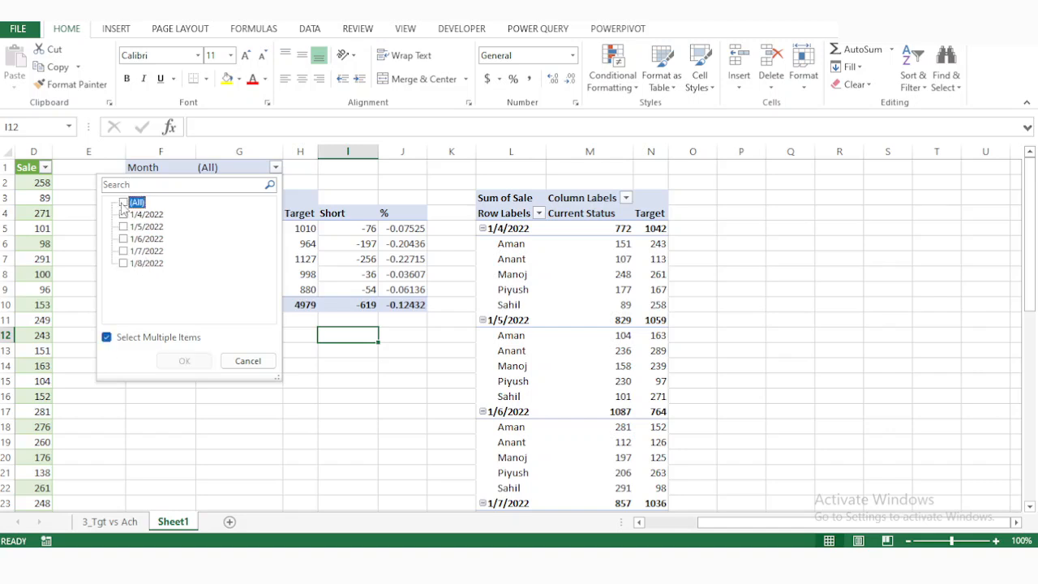
click(124, 264)
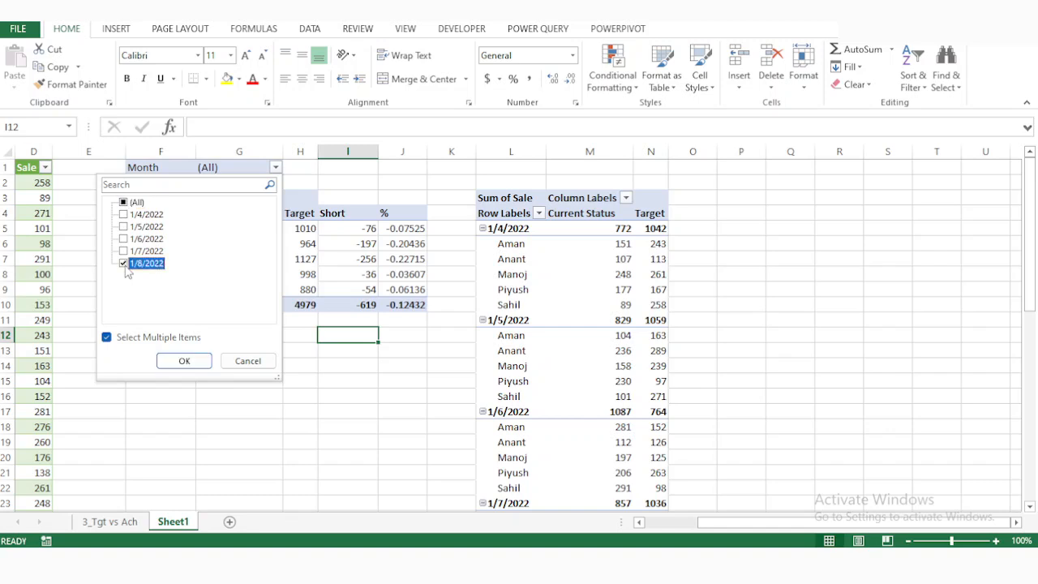
click(195, 363)
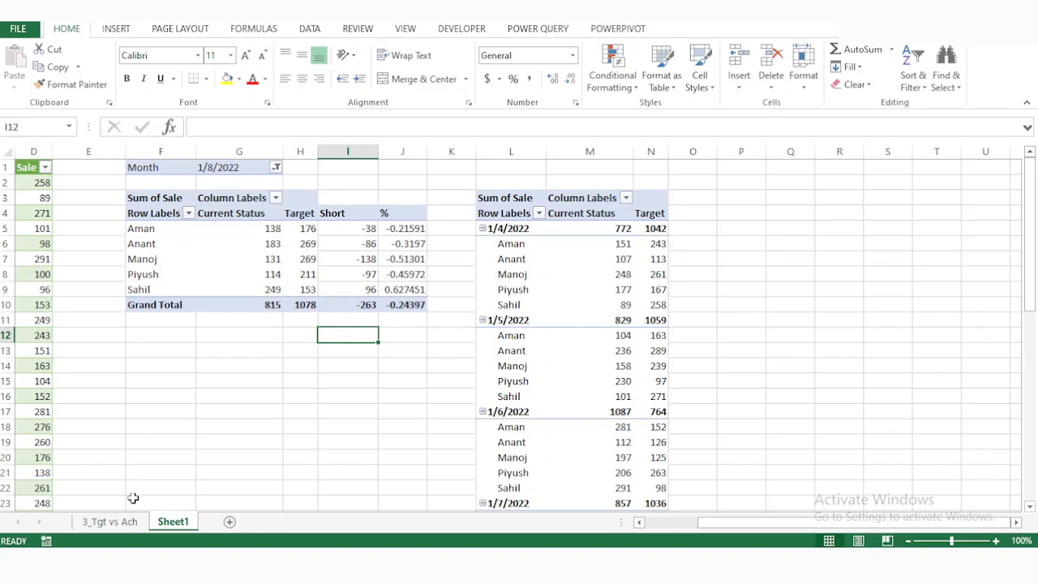
click(109, 522)
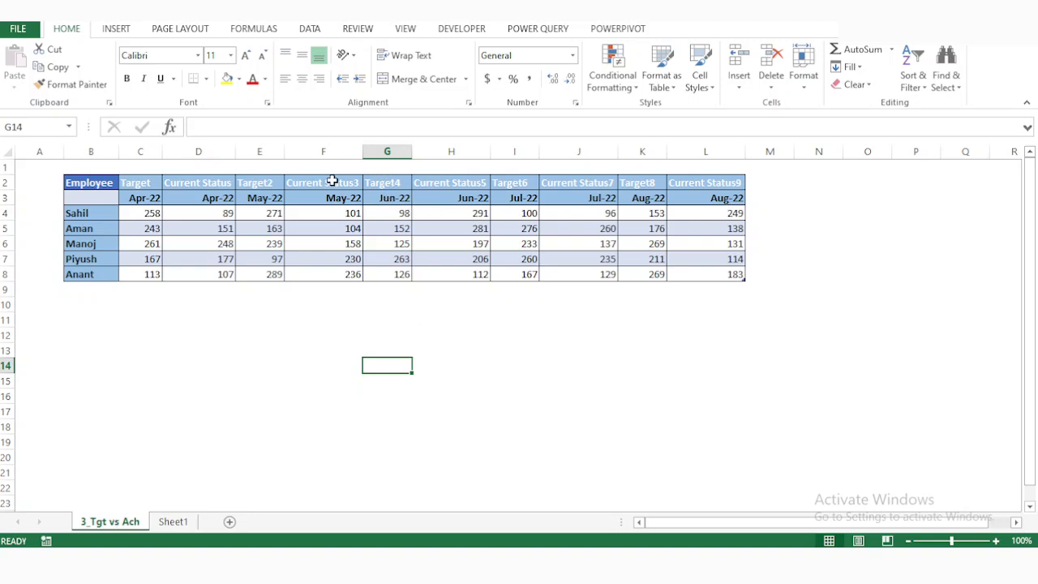
drag(327, 181, 388, 275)
key(ctrl+c)
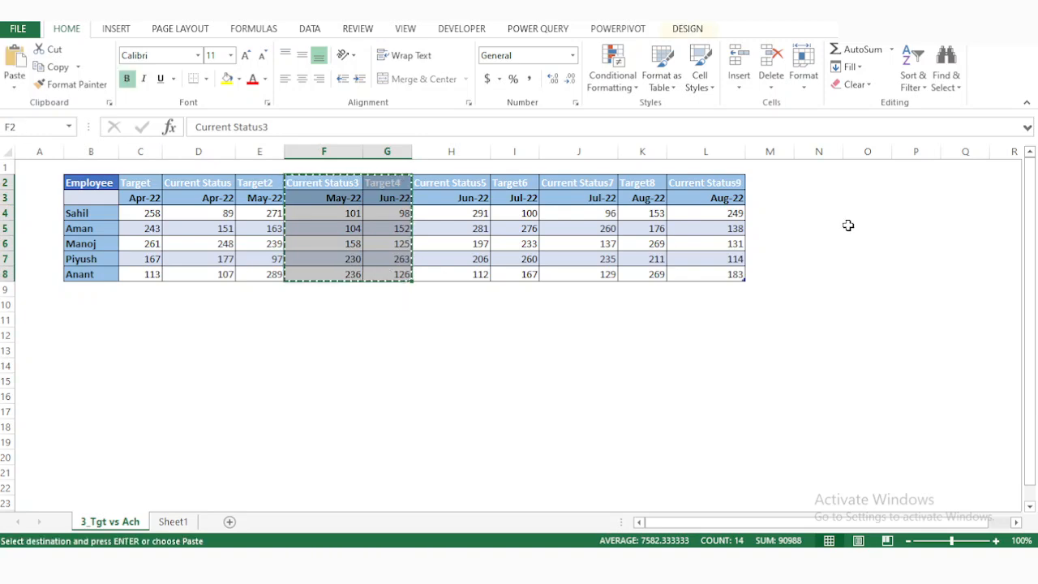
key(ctrl+v)
drag(259, 181, 319, 232)
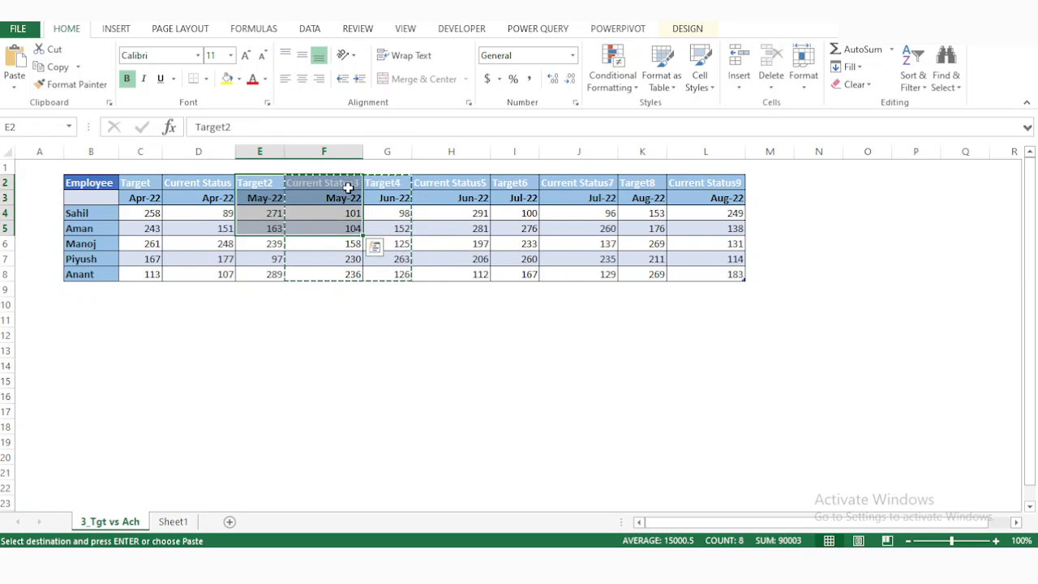
Copy the two Jun-22 columns G2:H8 and paste them at cell M2 to extend the source table
drag(377, 181, 431, 269)
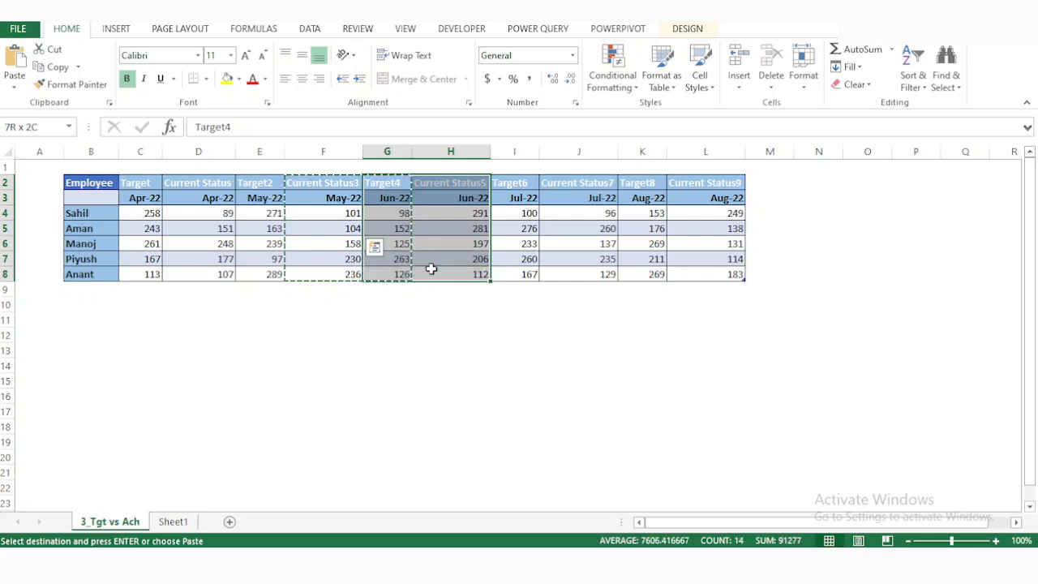
key(ctrl+c)
key(ctrl+Right)
key(Right)
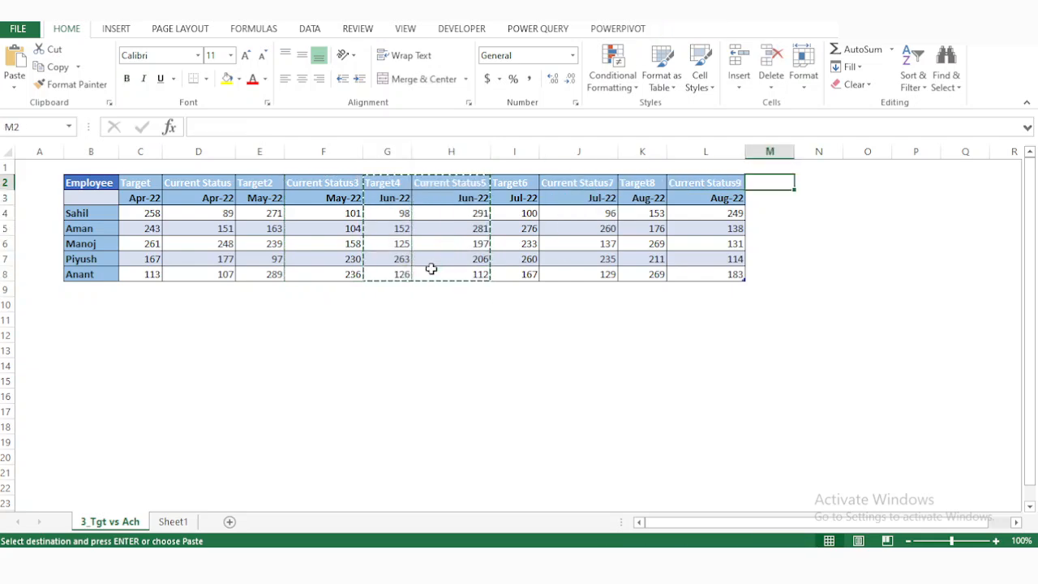
key(ctrl+v)
Set the month headers of the two pasted columns, cells M3 and N3, to 9/1/2022
key(Return)
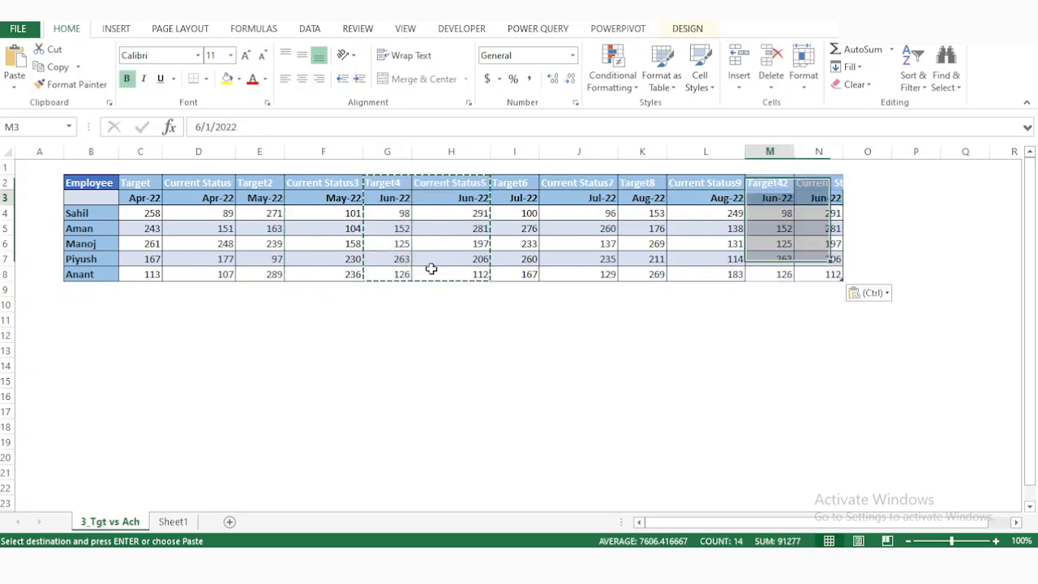
click(203, 126)
key(BackSpace)
text(9)
key(Tab)
click(204, 127)
key(BackSpace)
text(9/1/2022)
key(Return)
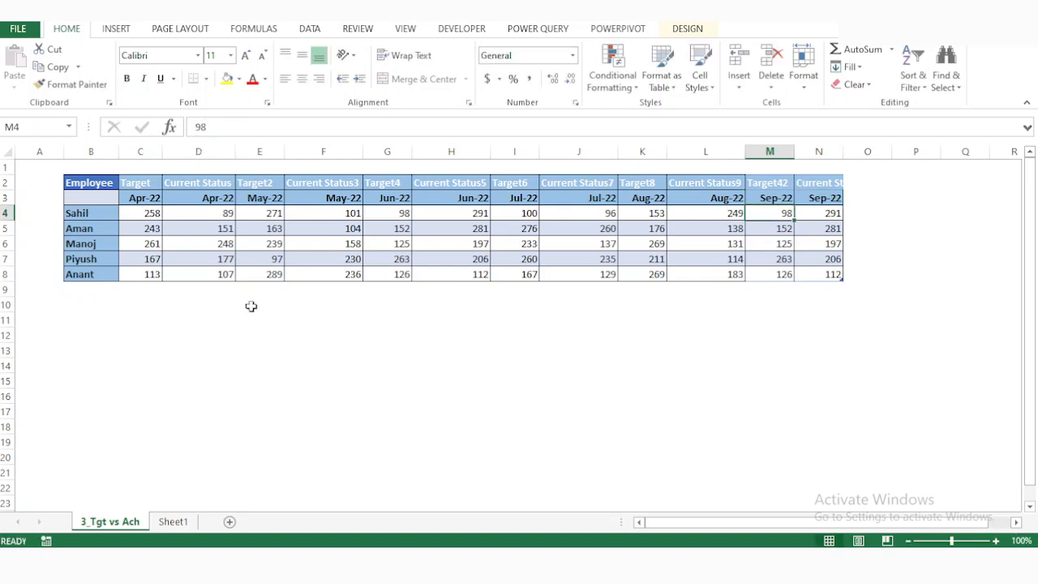
Refresh the query output table on Sheet1 to load the September rows from the source table
click(183, 524)
click(214, 259)
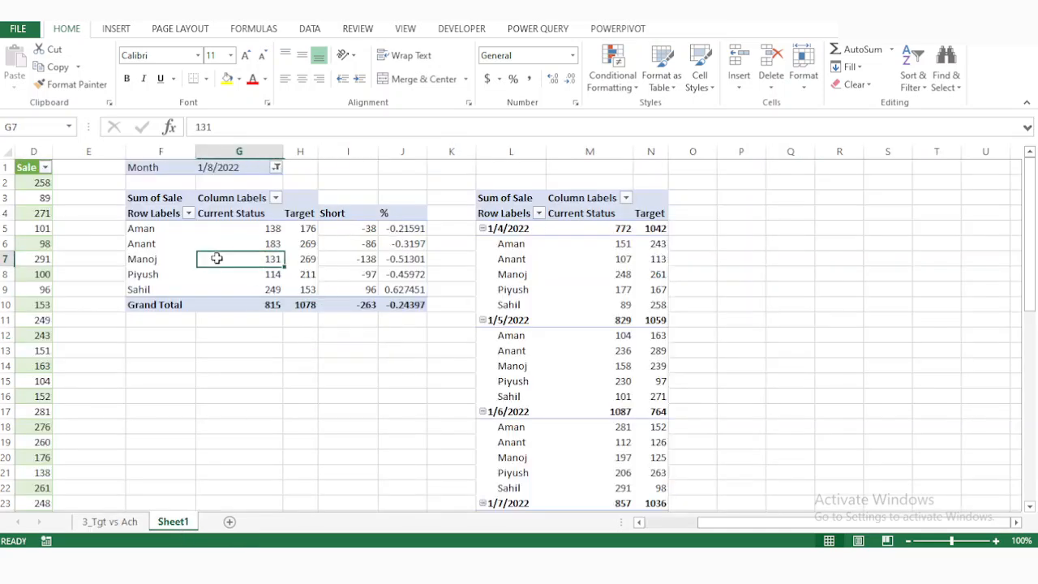
right_click(217, 260)
click(94, 291)
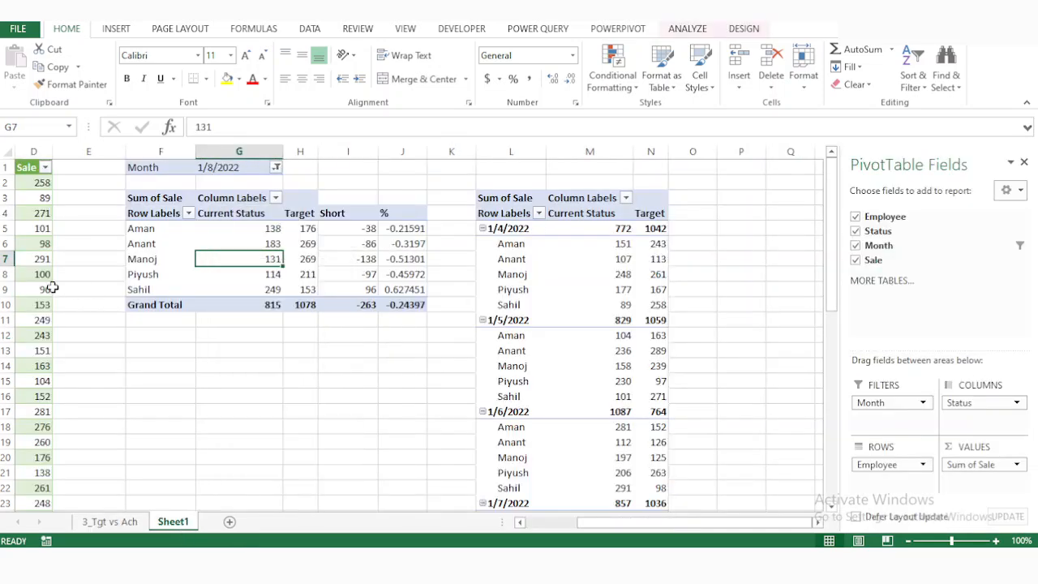
scroll(115, 322, left, 3)
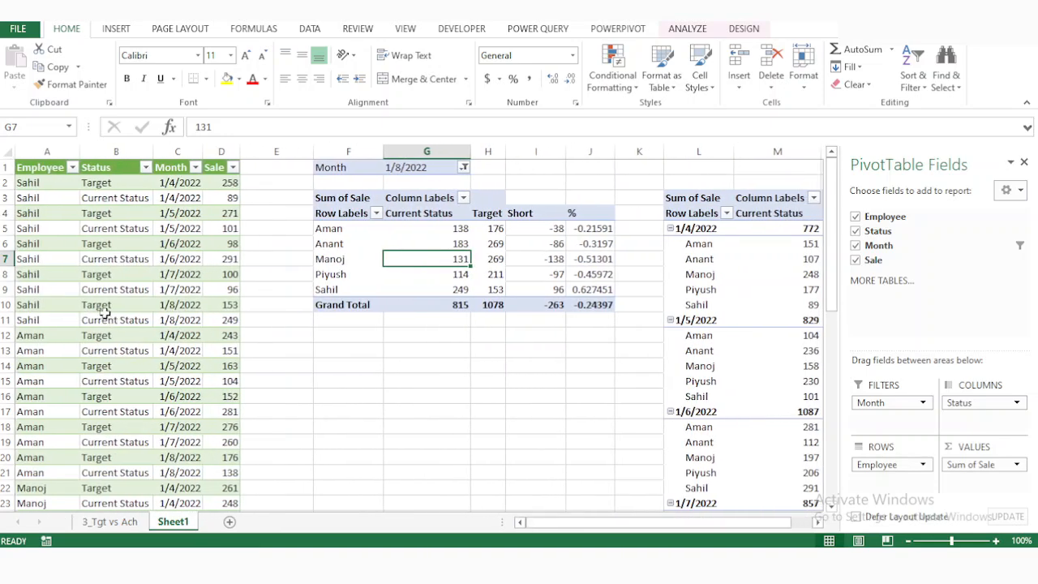
click(103, 319)
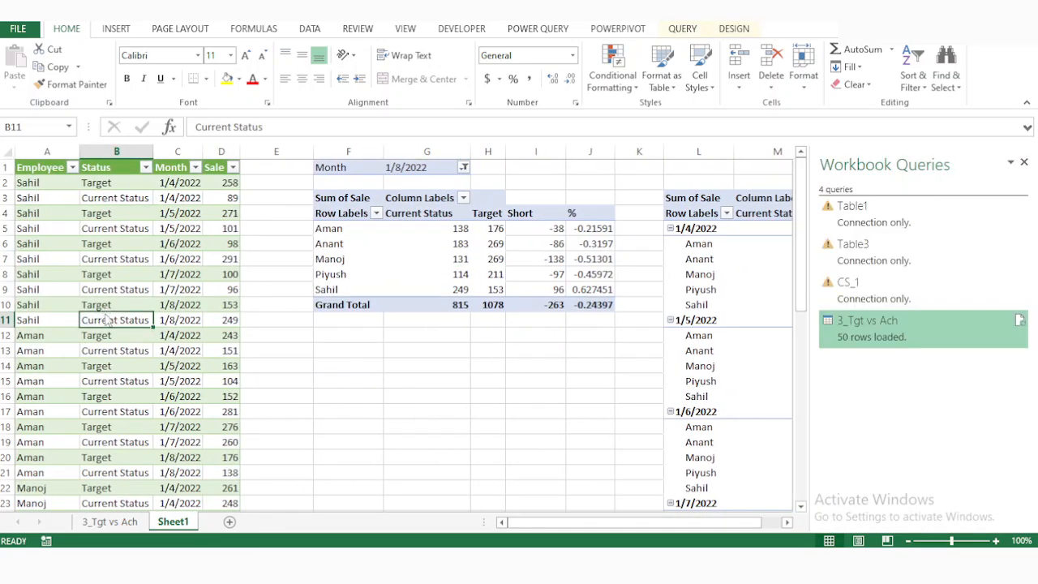
drag(104, 316, 104, 316)
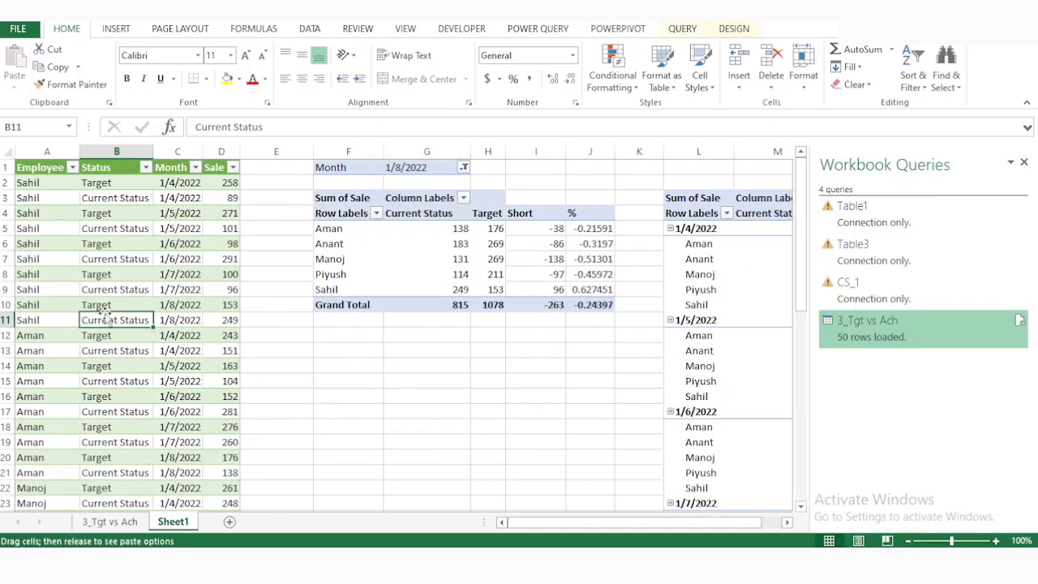
right_click(126, 258)
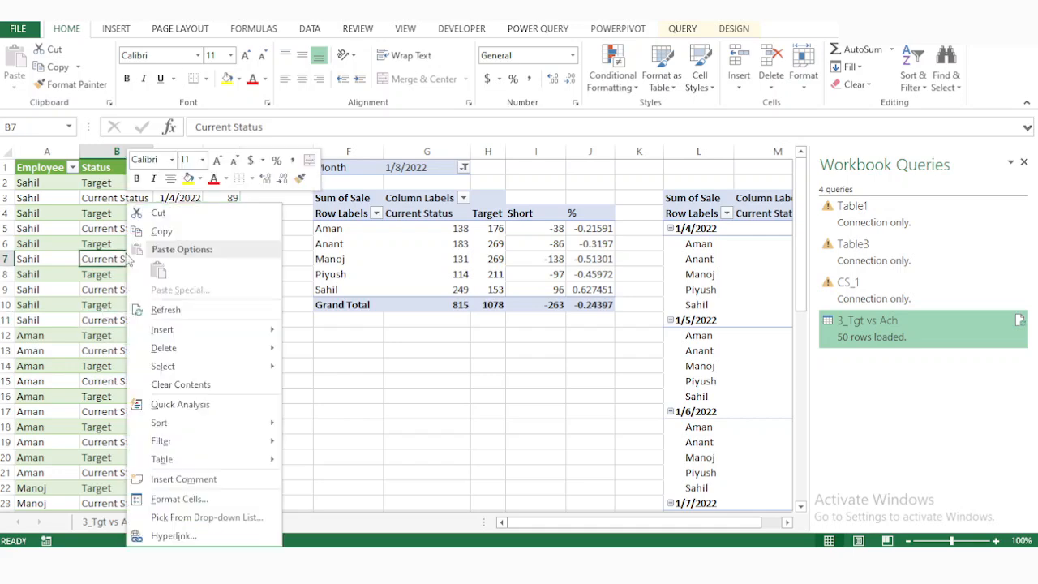
click(166, 310)
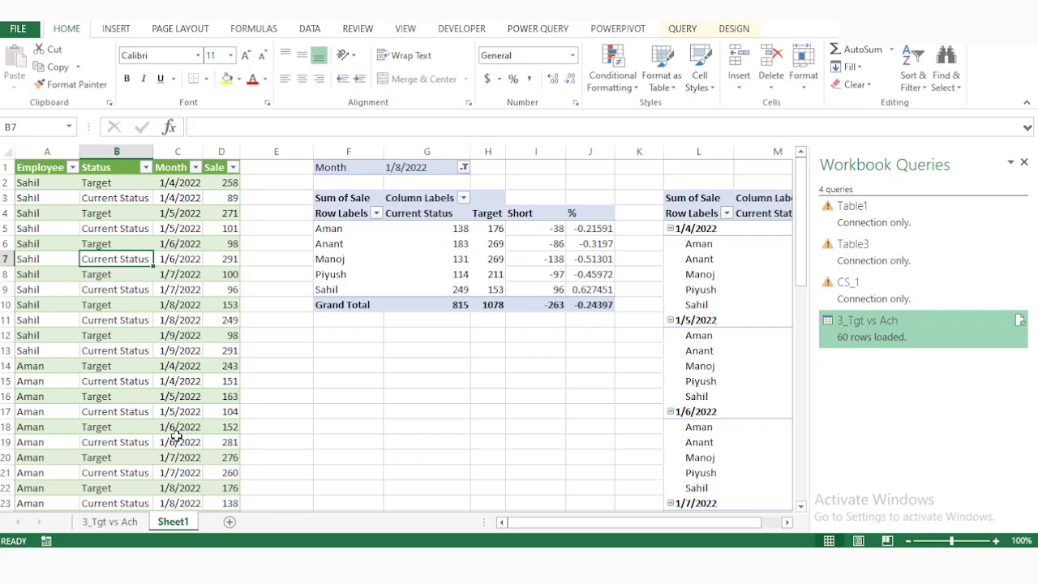
Refresh both the month-filtered PivotTable and the month-grouped PivotTable on Sheet1
click(473, 350)
click(408, 242)
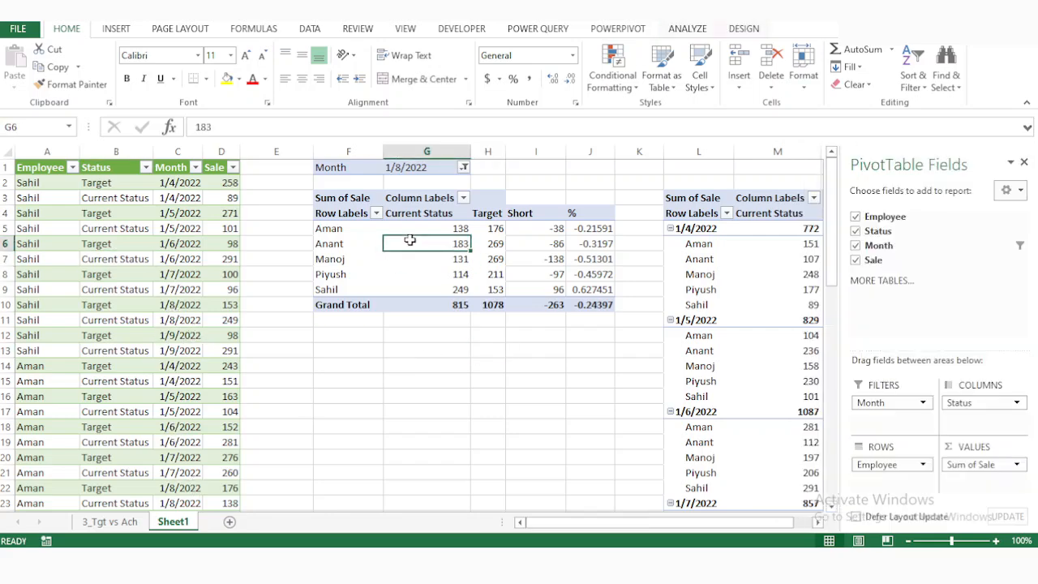
right_click(410, 242)
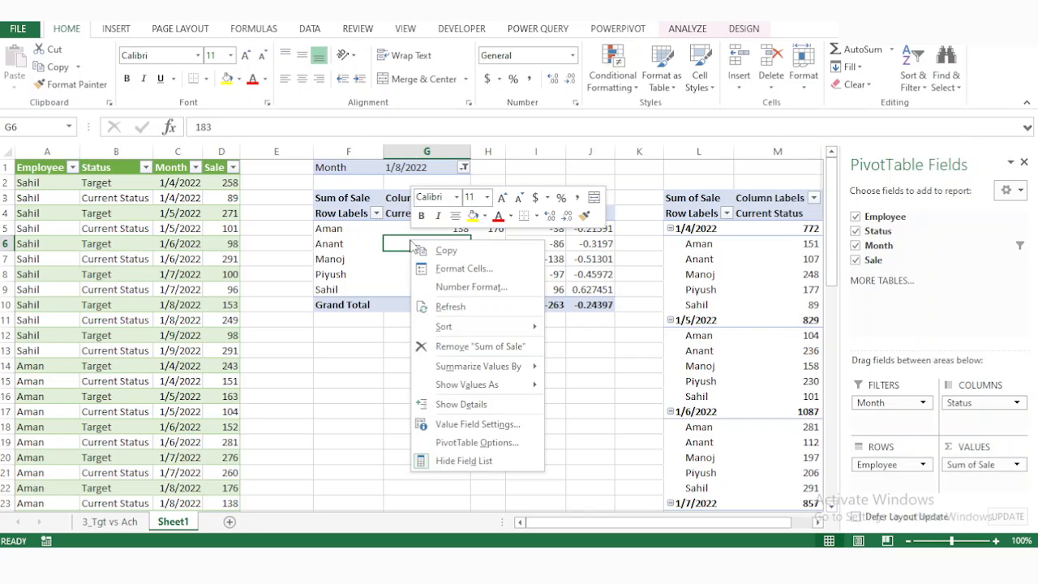
click(465, 305)
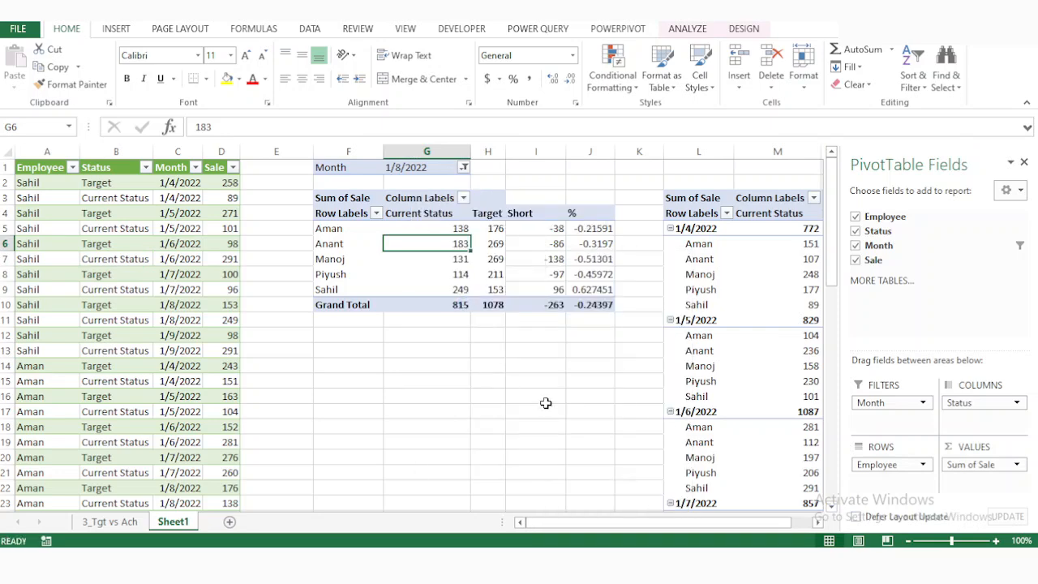
scroll(544, 401, right, 1)
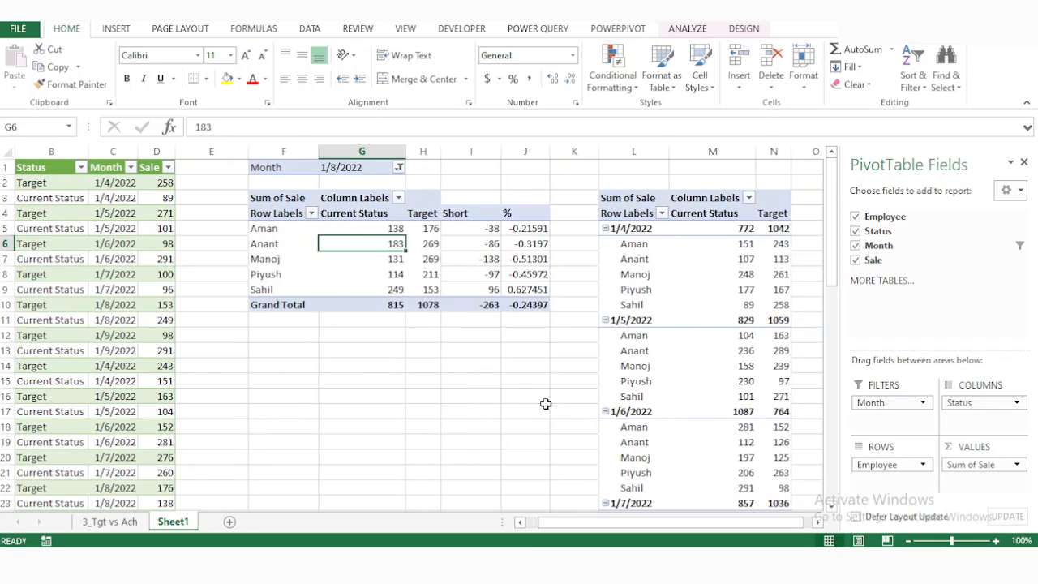
right_click(673, 275)
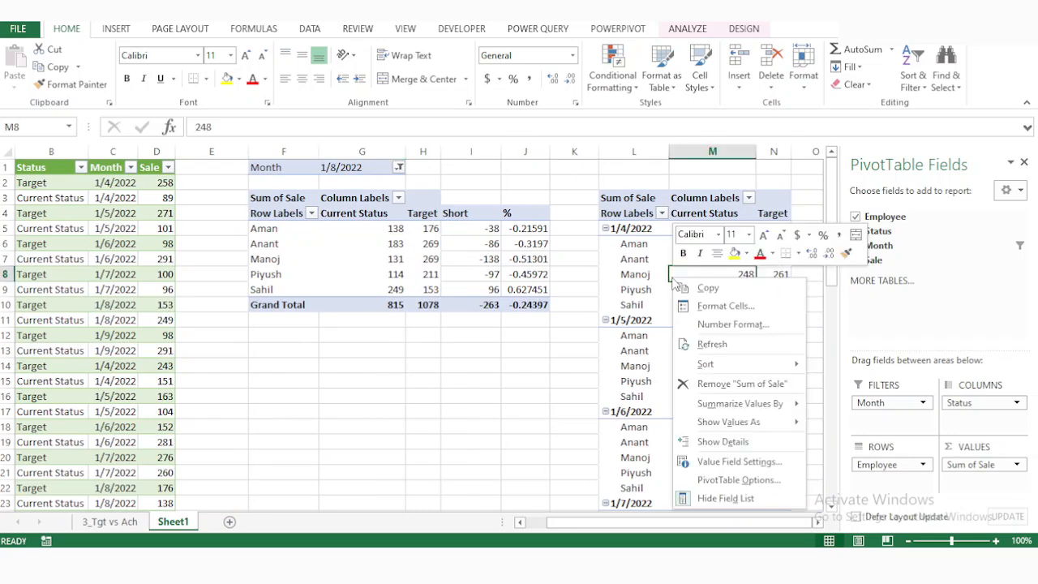
click(707, 344)
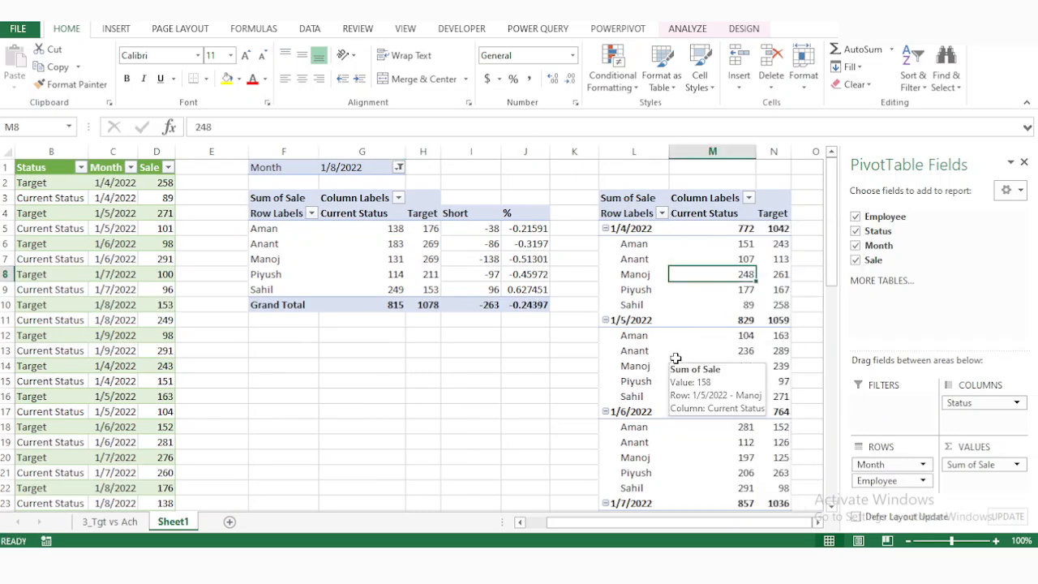
Check the month-grouped PivotTable for the September group, and filter the original PivotTable's Month to only 1/9/2022
scroll(675, 359, down, 20)
scroll(676, 358, up, 20)
scroll(676, 359, down, 6)
scroll(676, 359, down, 5)
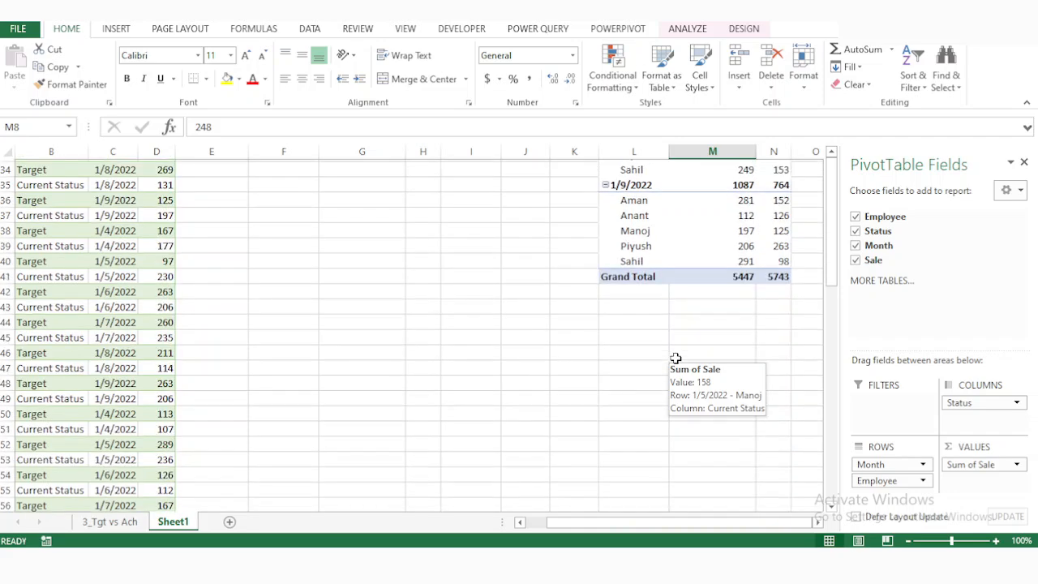
scroll(676, 358, up, 2)
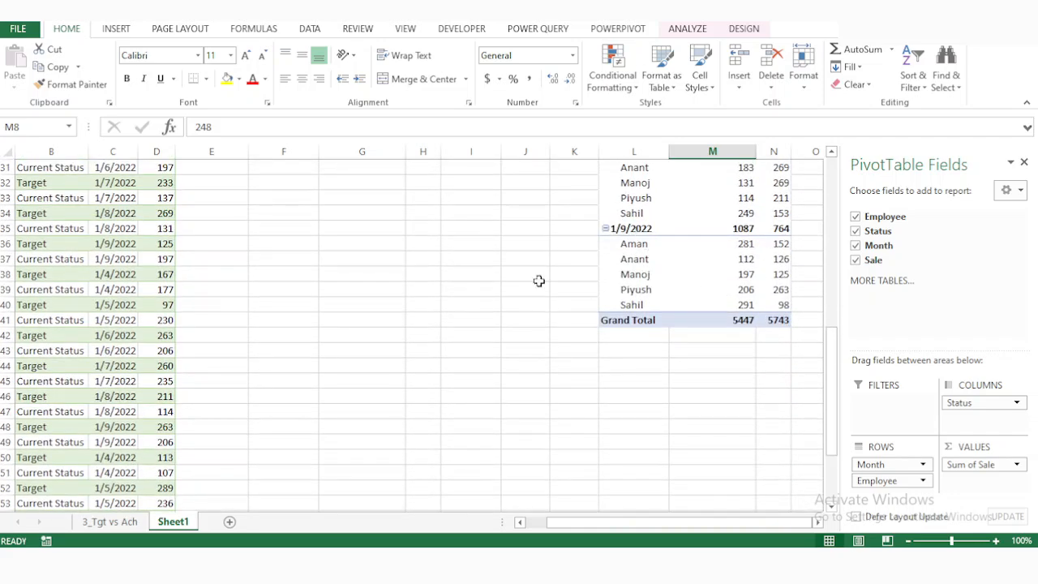
scroll(528, 276, up, 10)
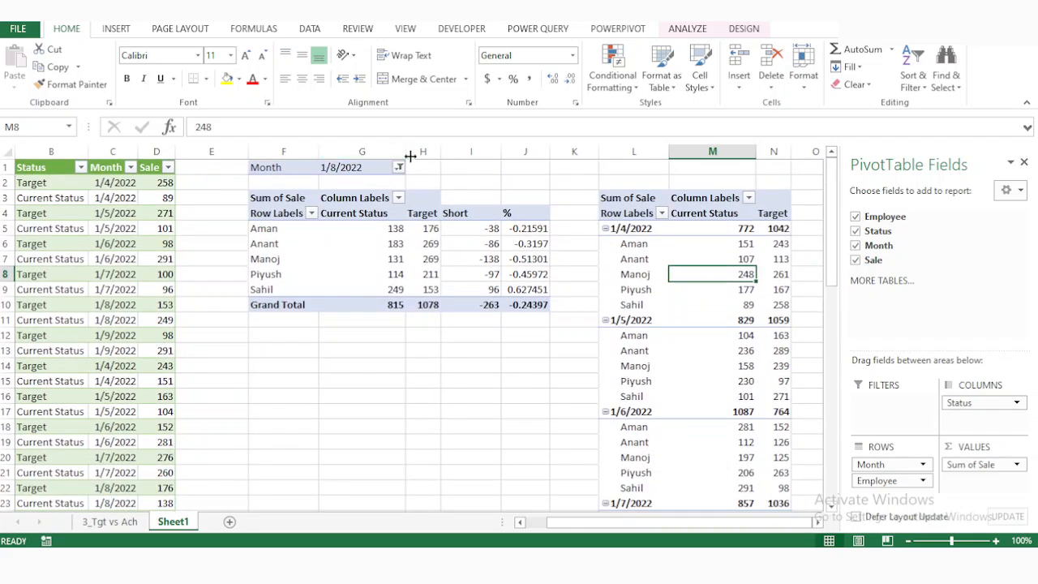
click(398, 167)
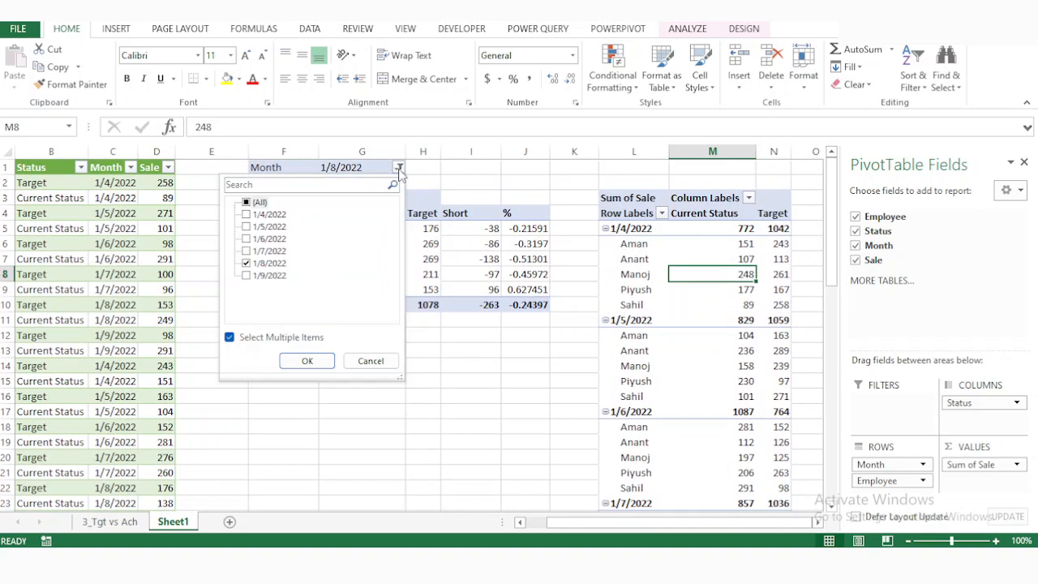
click(247, 263)
click(247, 275)
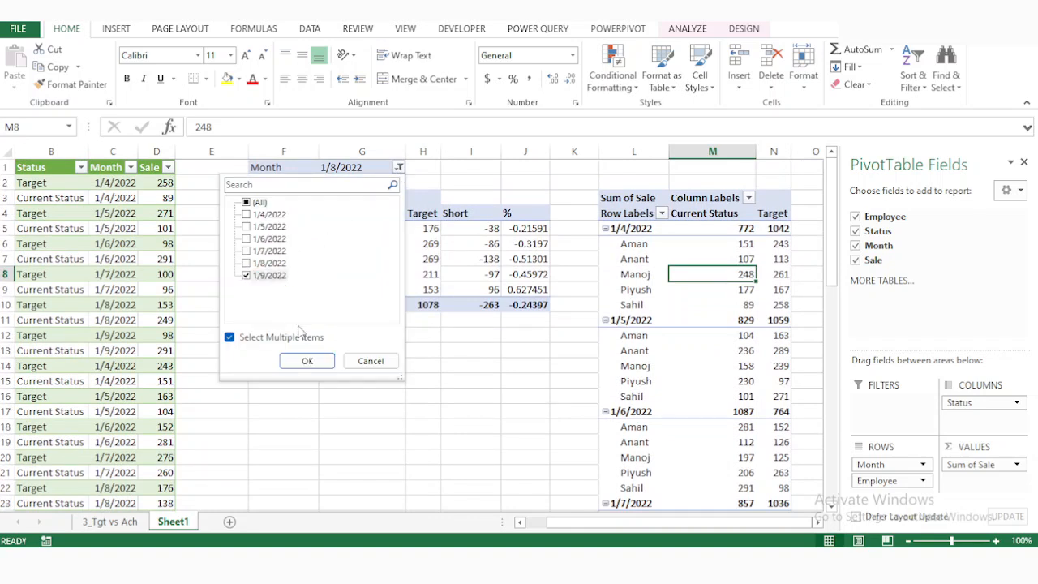
click(297, 362)
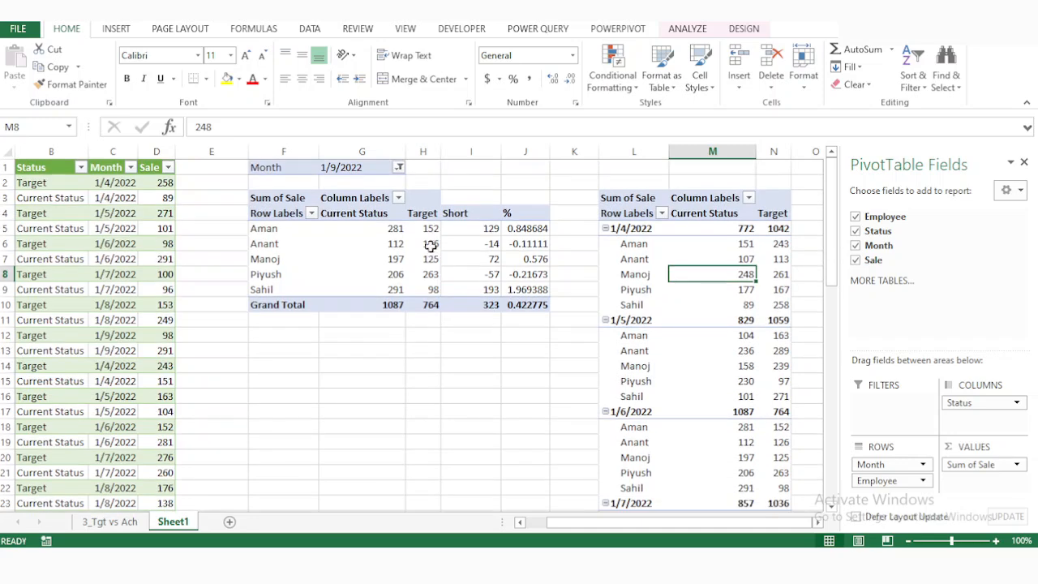
Set the original PivotTable's Month filter to include all months
click(399, 167)
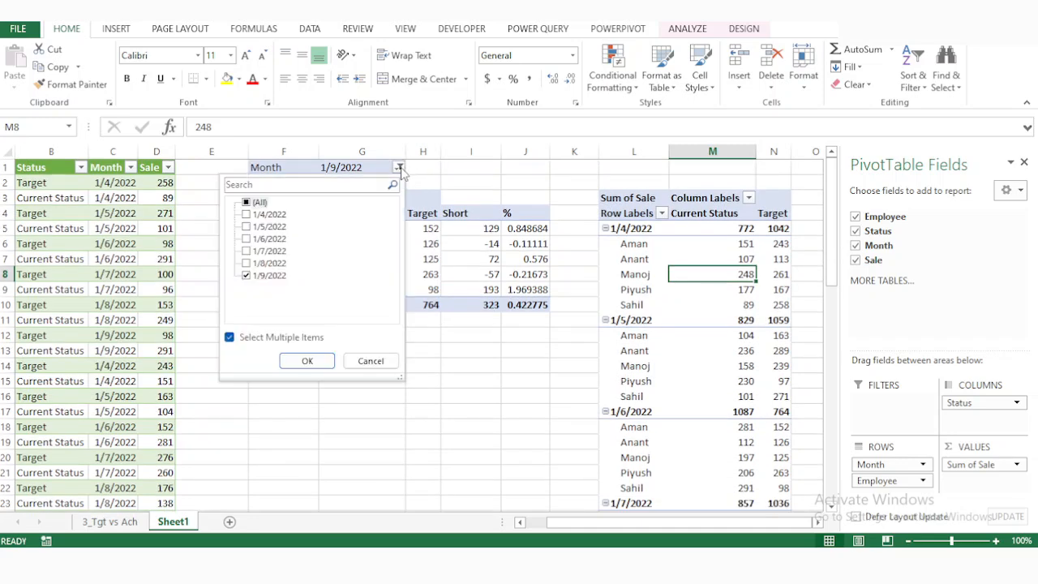
click(246, 203)
click(307, 361)
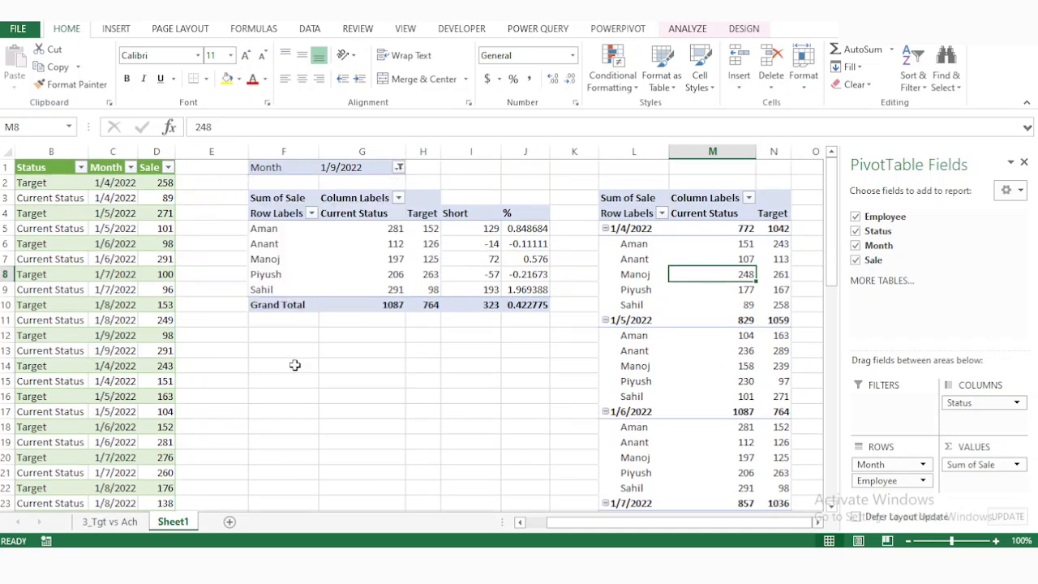
Collapse the entire Month field in the second PivotTable so only the monthly totals show
scroll(436, 388, right, 1)
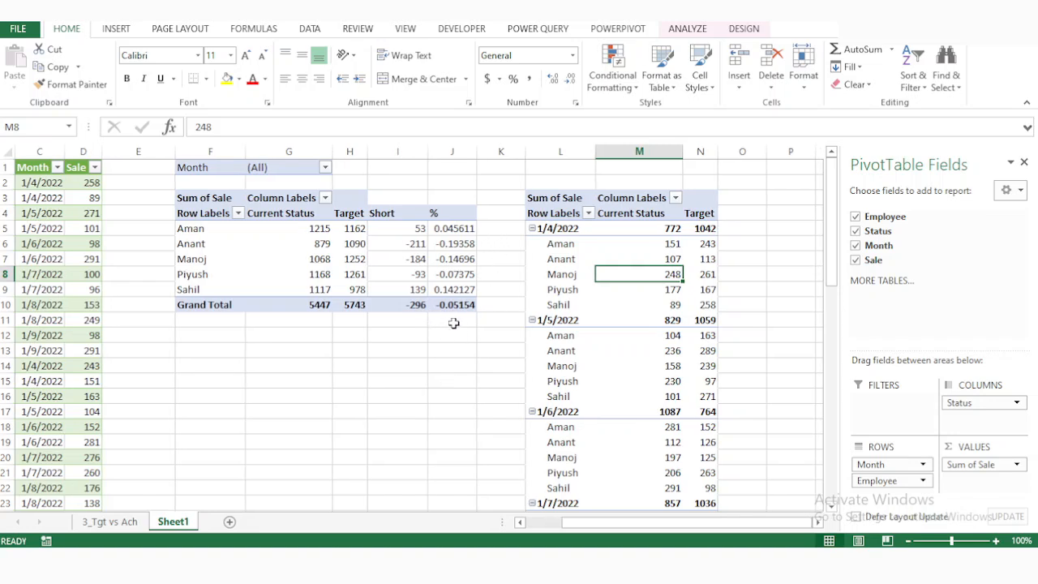
right_click(593, 261)
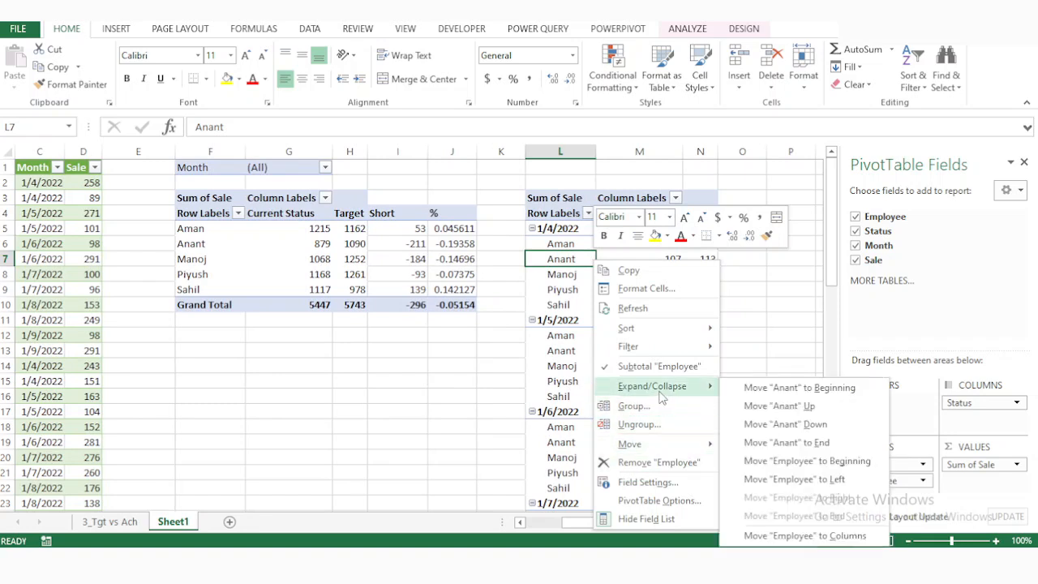
mouse_move(661, 395)
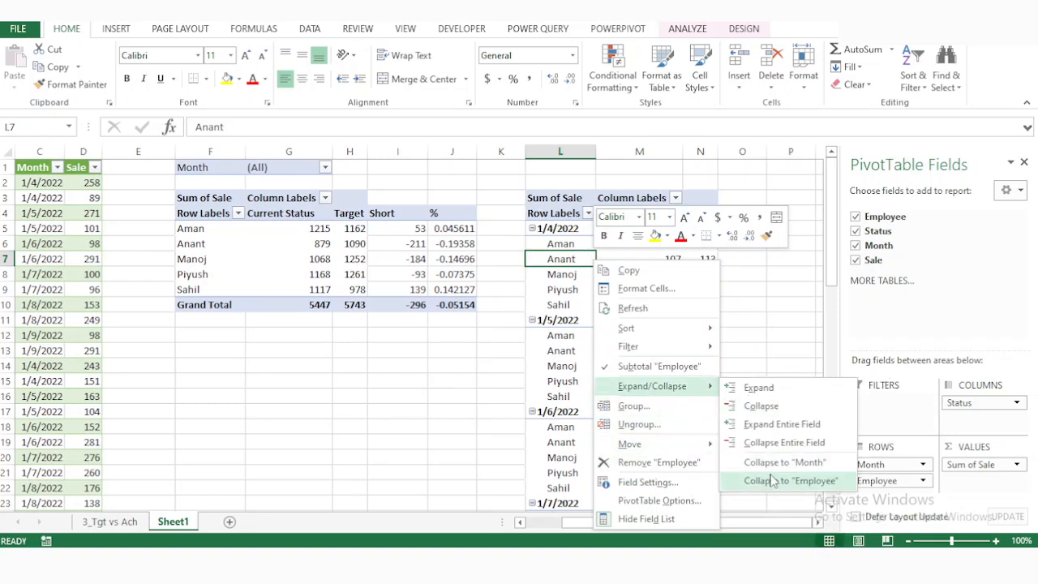
click(766, 447)
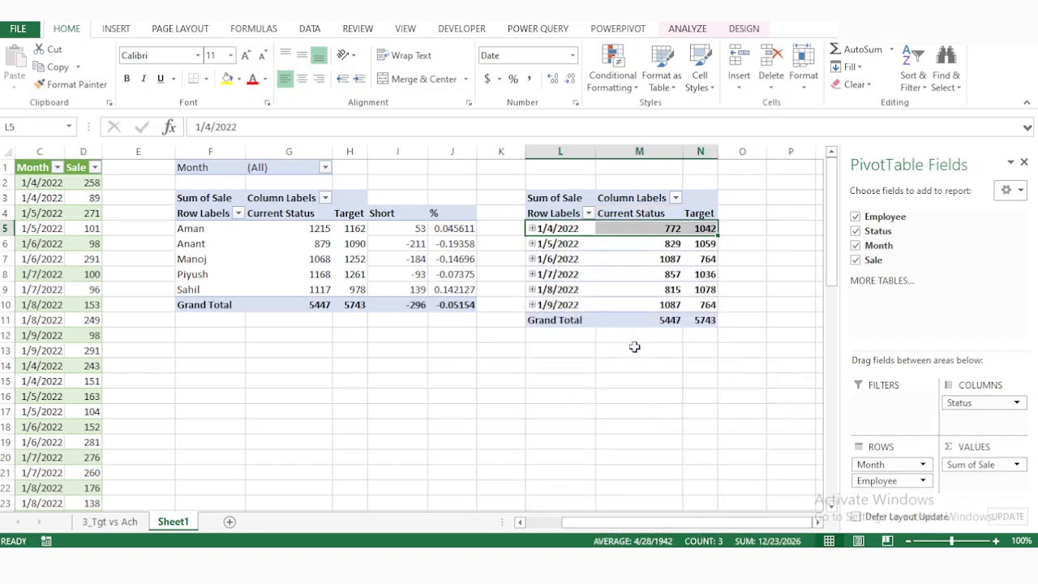
click(606, 393)
scroll(394, 371, left, 2)
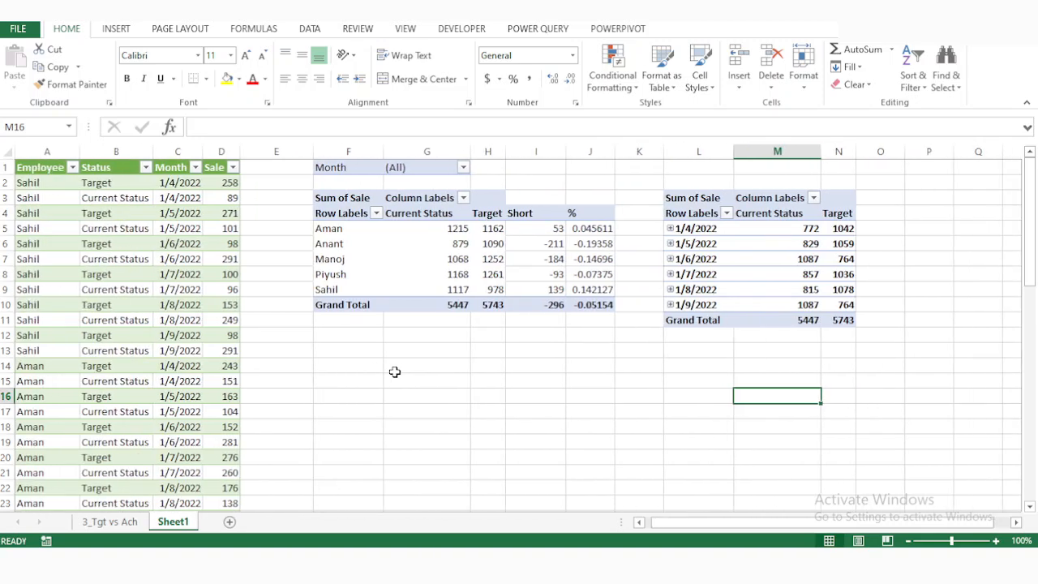